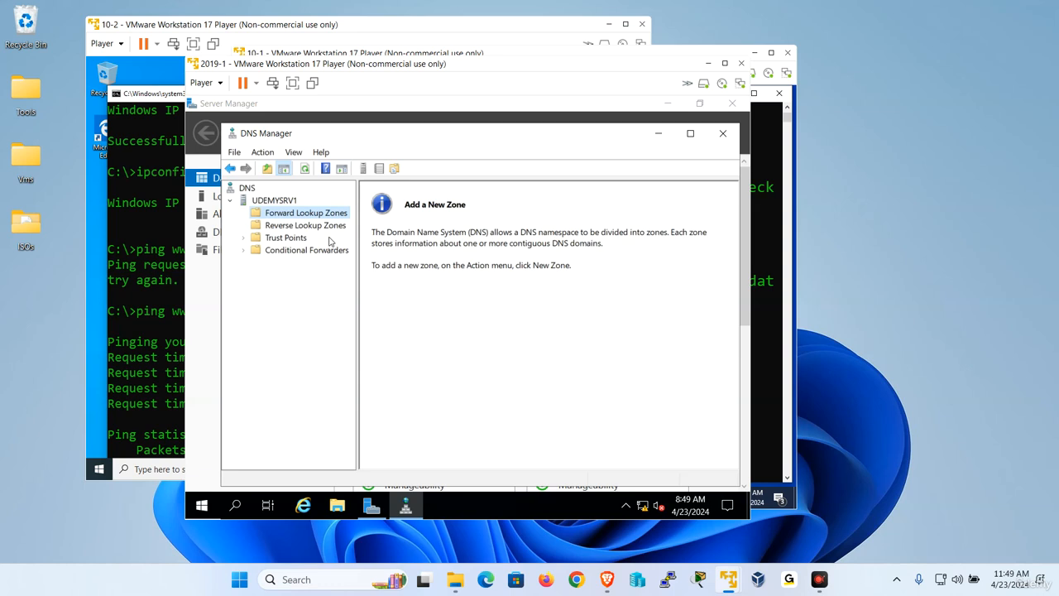
# Ping w10-1.udemy.local from the command prompt of the 10-2 virtual machine and highlight the domain part of the host name
pyautogui.click(146, 266)
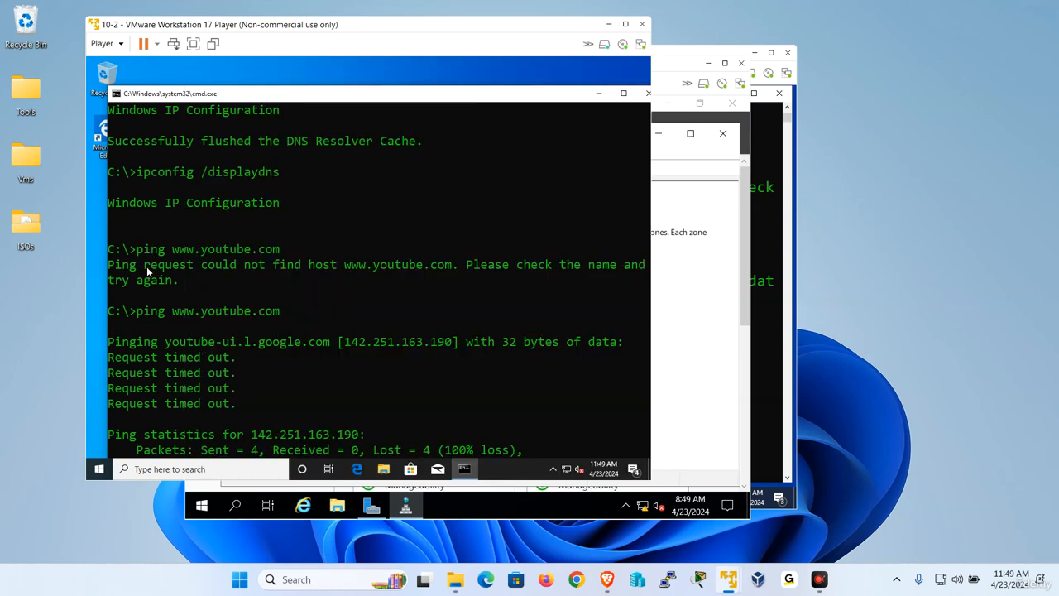
pyautogui.scroll(-3, 249, 306)
pyautogui.write('ping ')
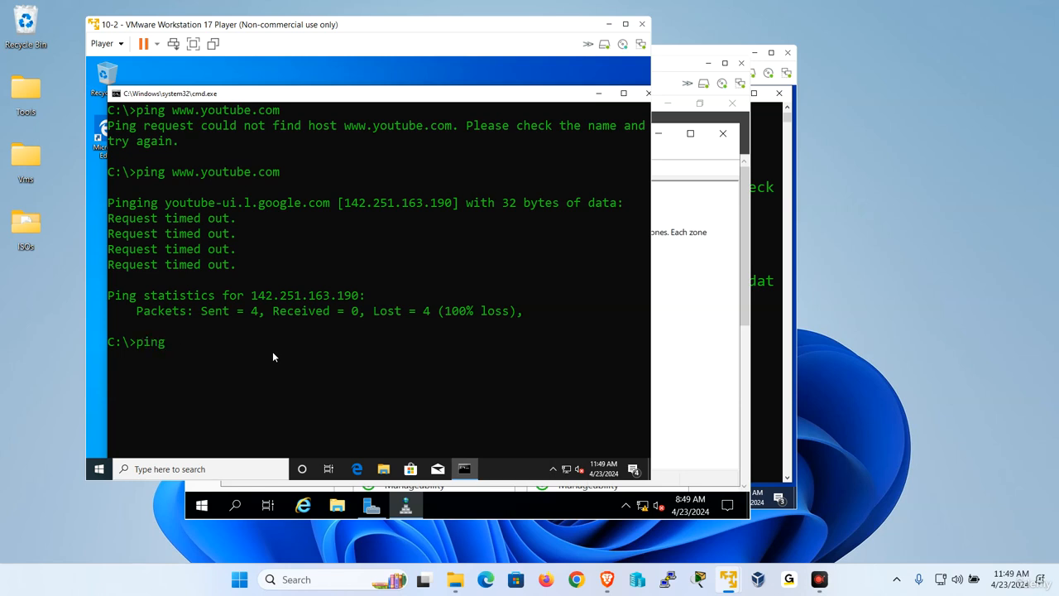
pyautogui.write('w10-1.udemy.local')
pyautogui.press('Return')
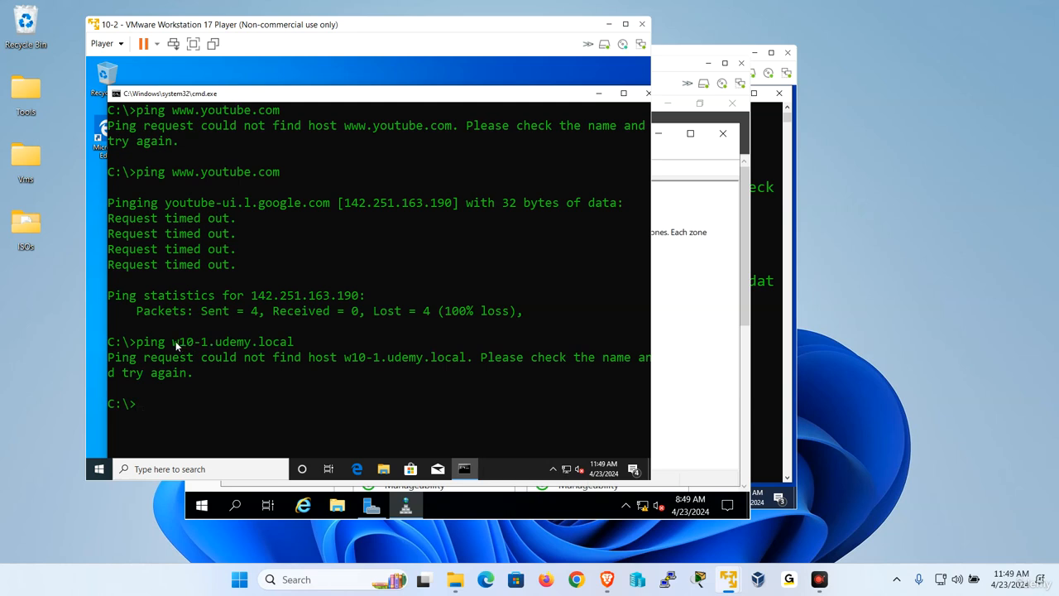
pyautogui.moveTo(173, 341); pyautogui.dragTo(290, 345)
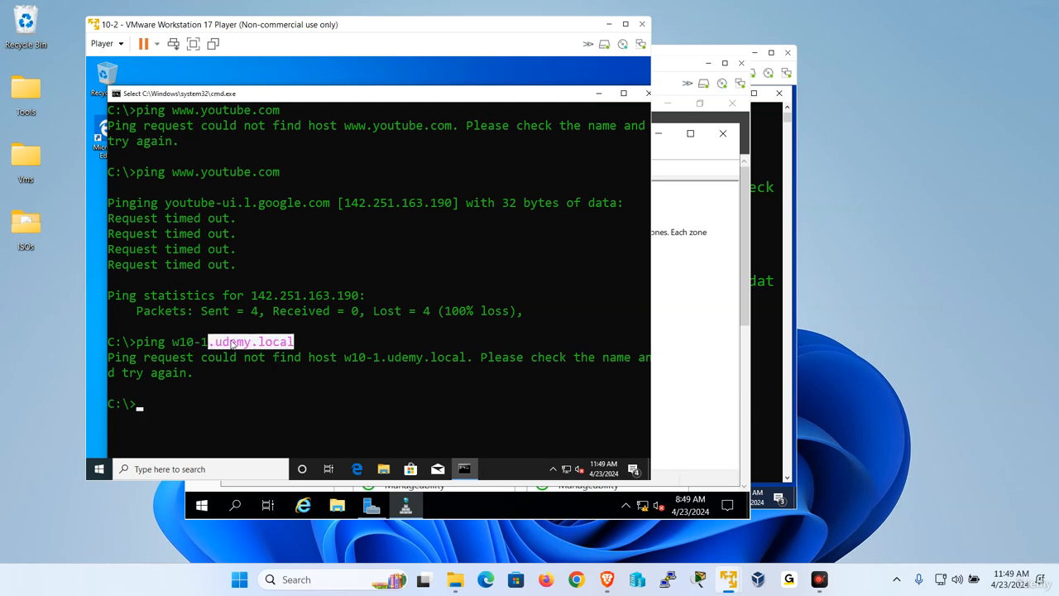
pyautogui.click(239, 349)
pyautogui.moveTo(216, 341); pyautogui.dragTo(293, 349)
# On the 2019-1 server, start a new forward lookup zone in DNS Manager as a primary zone named udemy.local
pyautogui.click(719, 323)
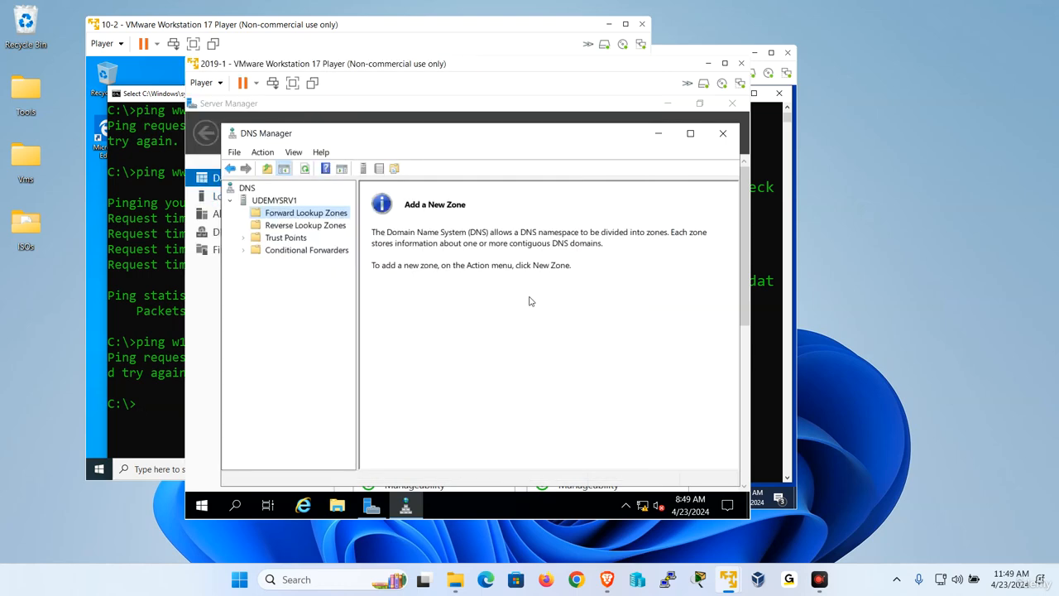
pyautogui.rightClick(300, 215)
pyautogui.click(326, 217)
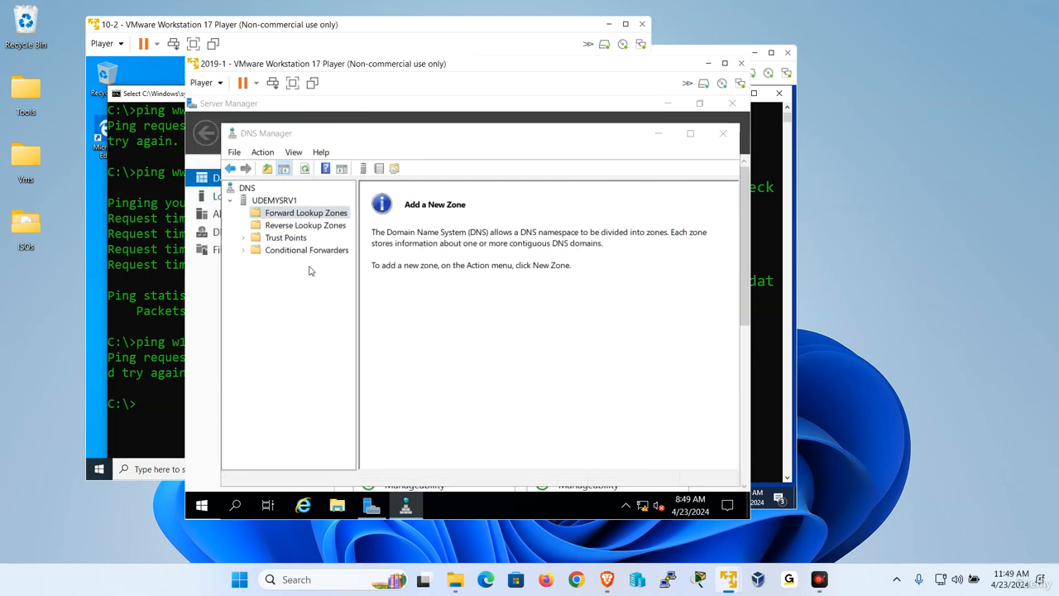
pyautogui.click(482, 407)
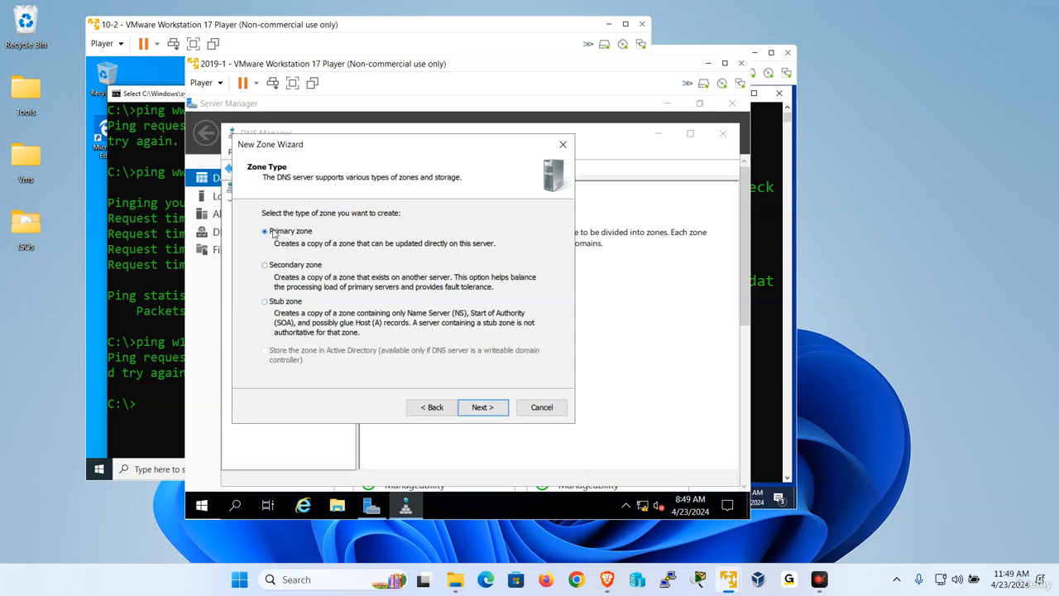
pyautogui.click(484, 408)
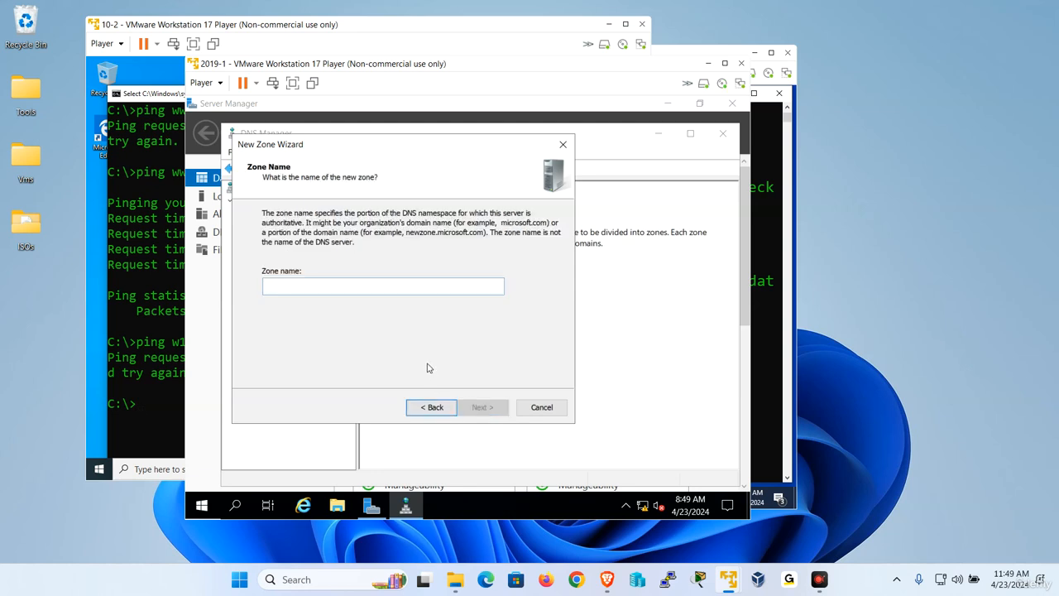
pyautogui.write('udemy.local')
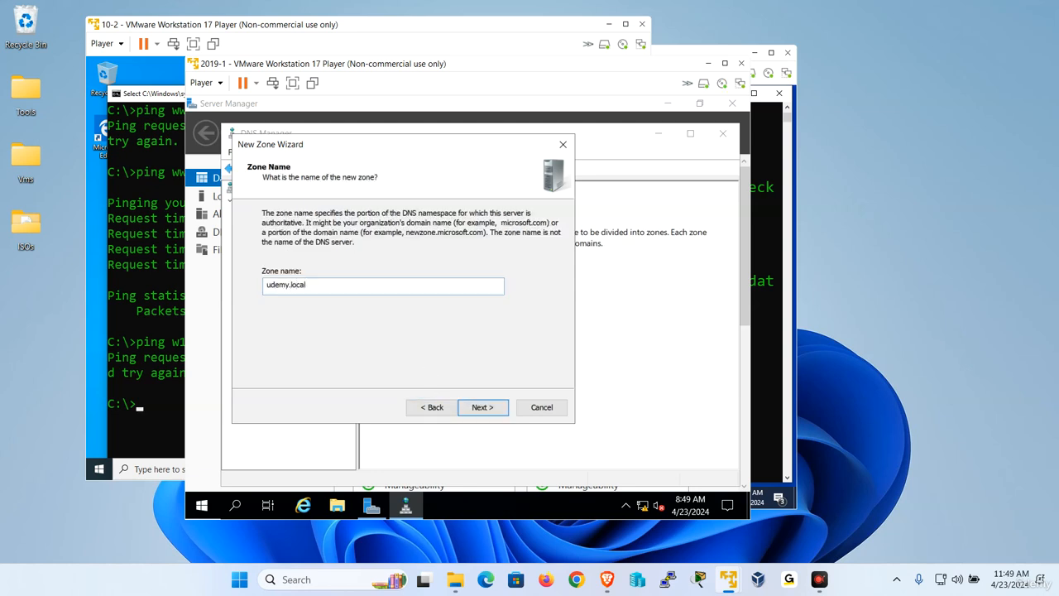
pyautogui.press('Return')
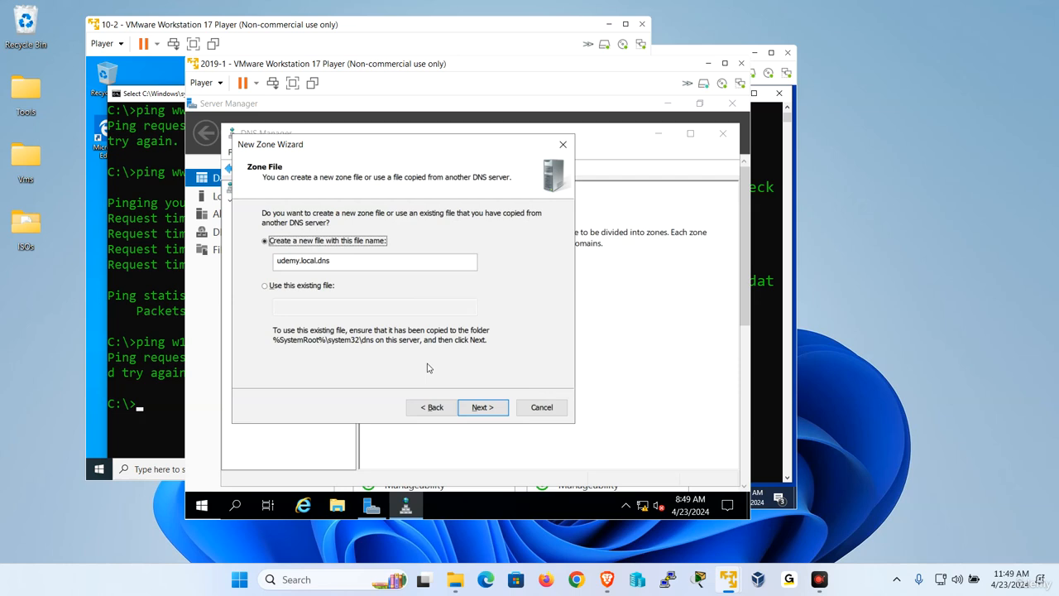
# Keep the new zone file name udemy.local.dns, allow both nonsecure and secure dynamic updates, and finish creating the forward zone
pyautogui.click(475, 406)
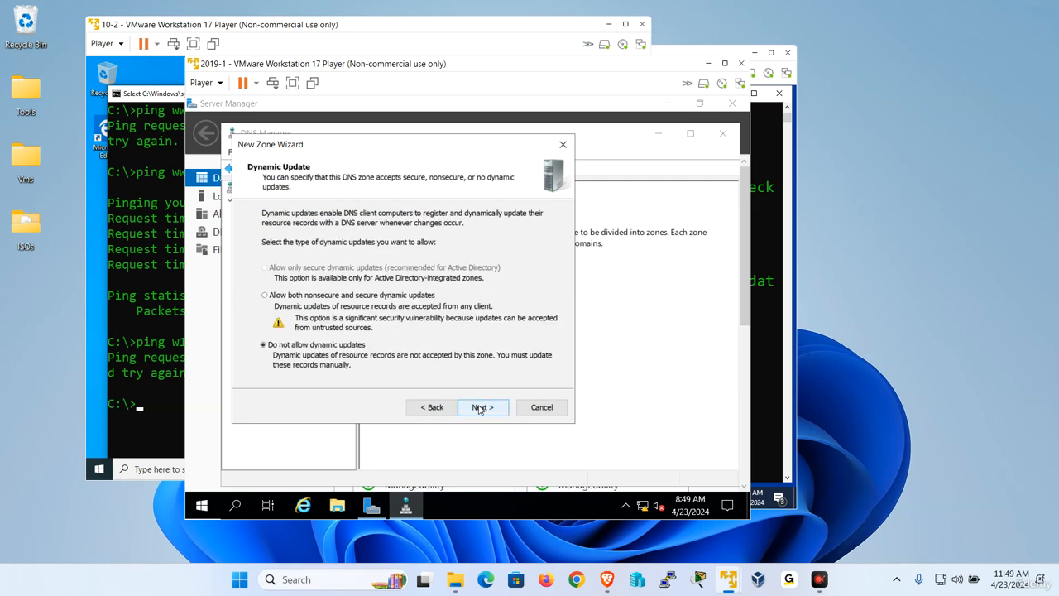
pyautogui.click(309, 297)
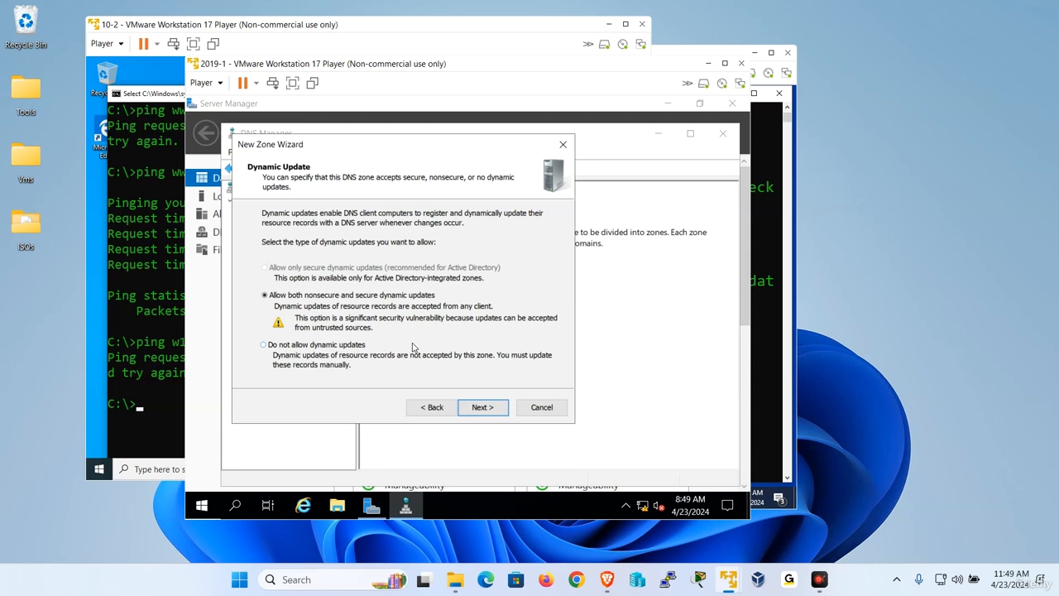
pyautogui.click(486, 408)
pyautogui.click(485, 473)
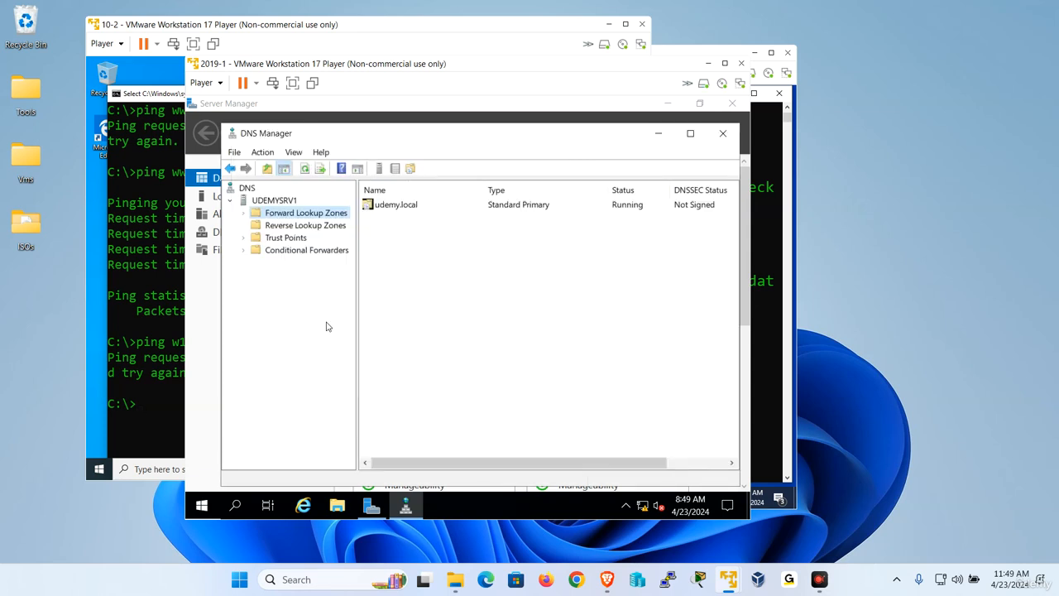
# Expand the forward lookup zones and examine the records in the udemy.local zone
pyautogui.click(243, 212)
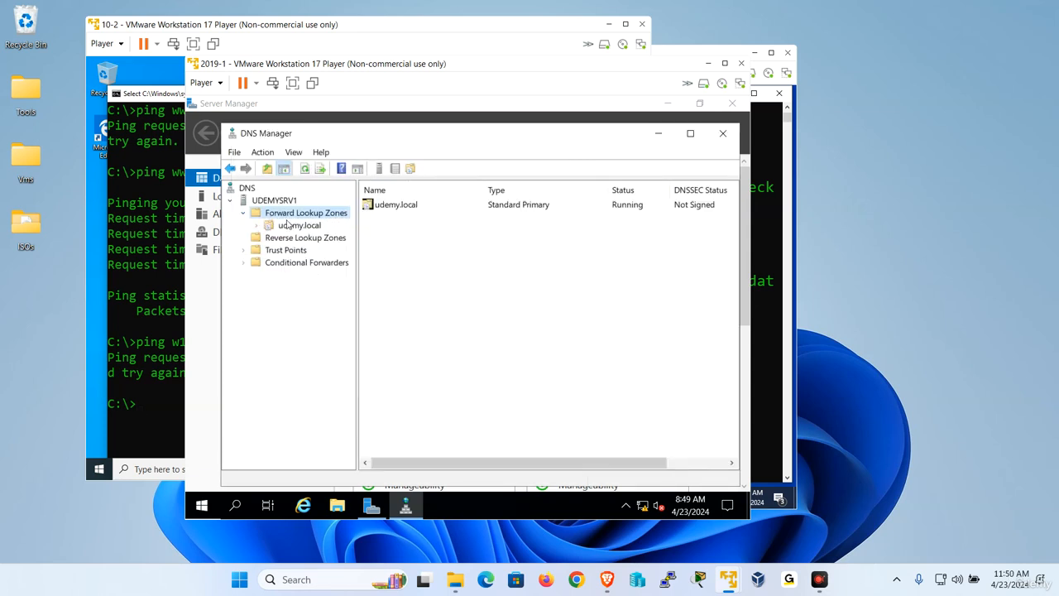
pyautogui.click(294, 226)
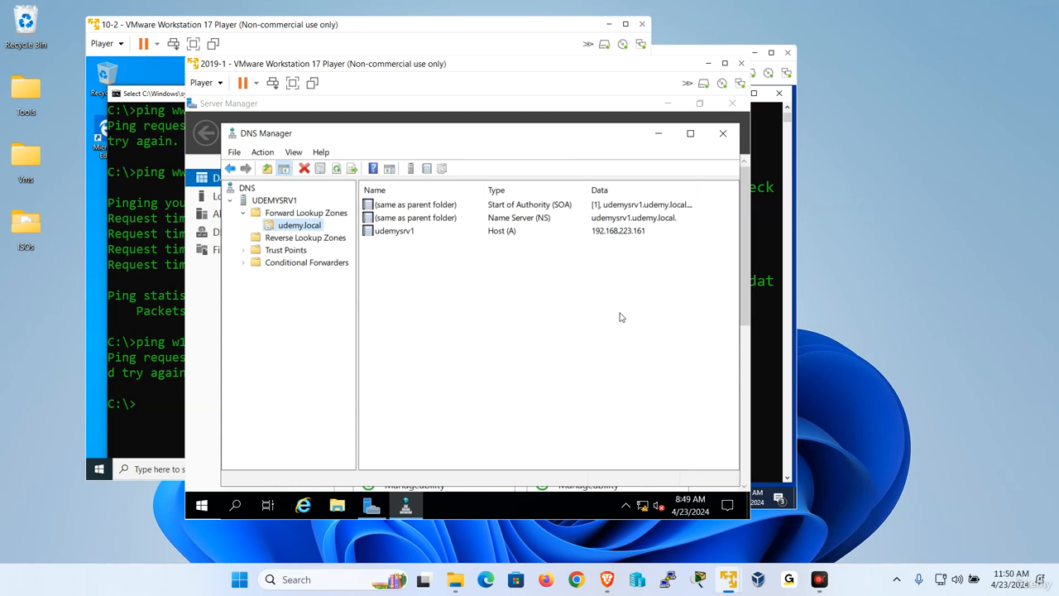
pyautogui.moveTo(622, 317); pyautogui.dragTo(412, 189)
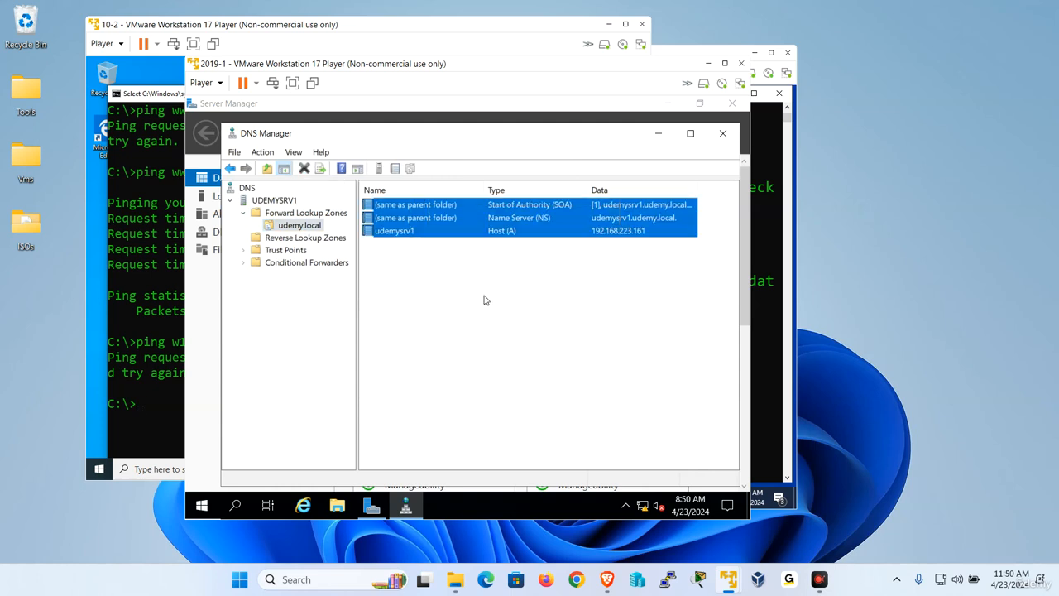
# Start a new primary IPv4 reverse lookup zone with the network ID 192.168.223
pyautogui.click(302, 240)
pyautogui.rightClick(303, 238)
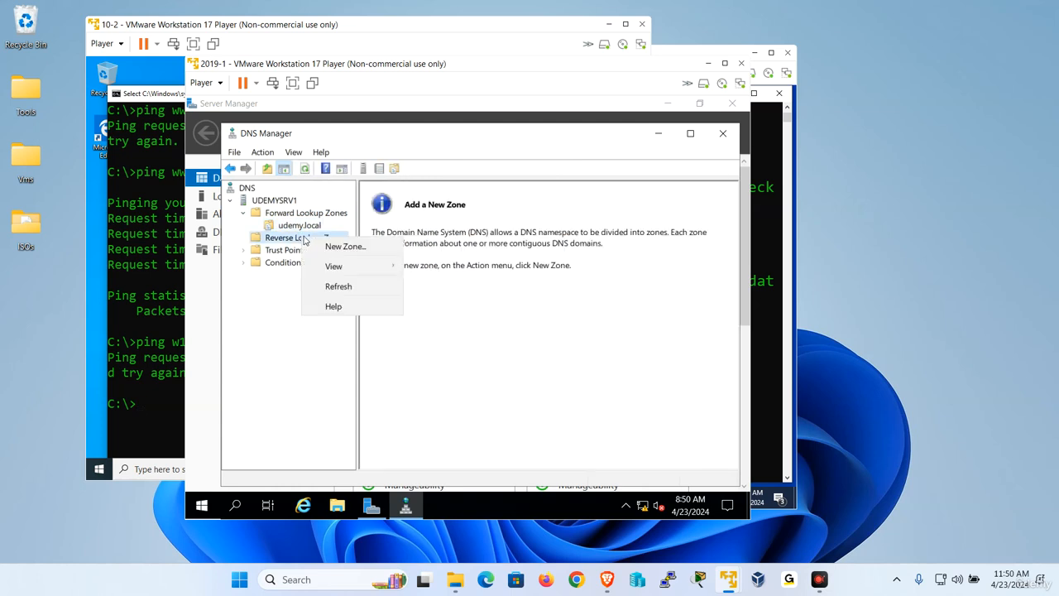
pyautogui.click(345, 246)
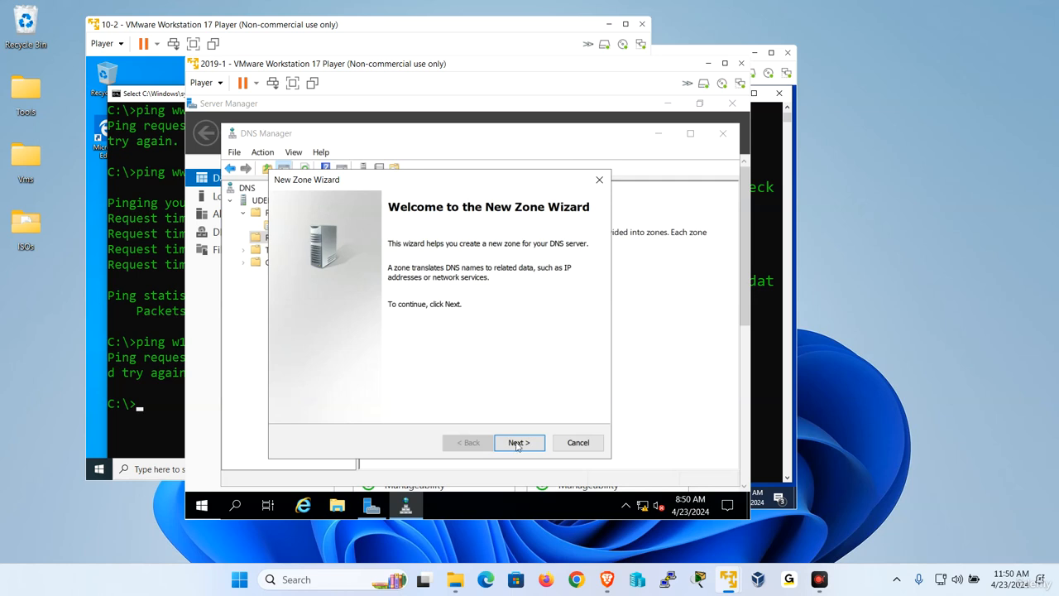
pyautogui.click(517, 444)
pyautogui.click(516, 442)
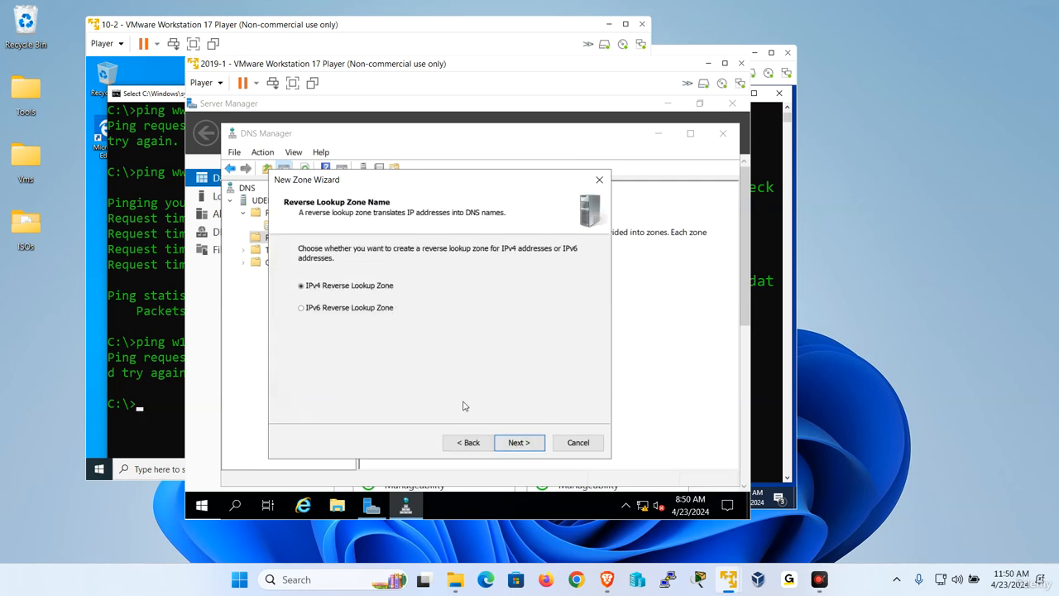
pyautogui.click(519, 443)
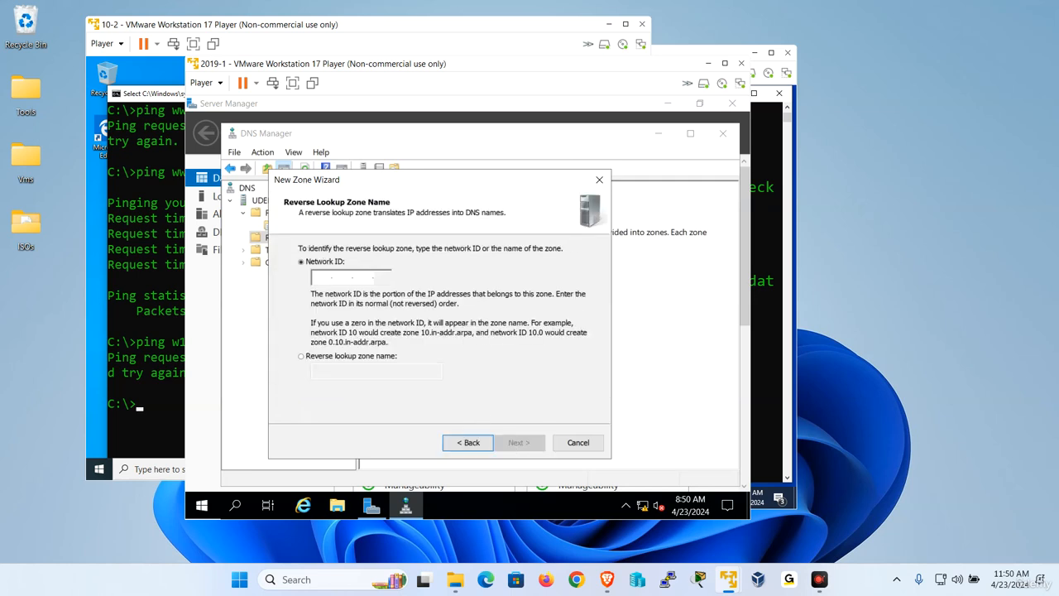
pyautogui.write('192.168.')
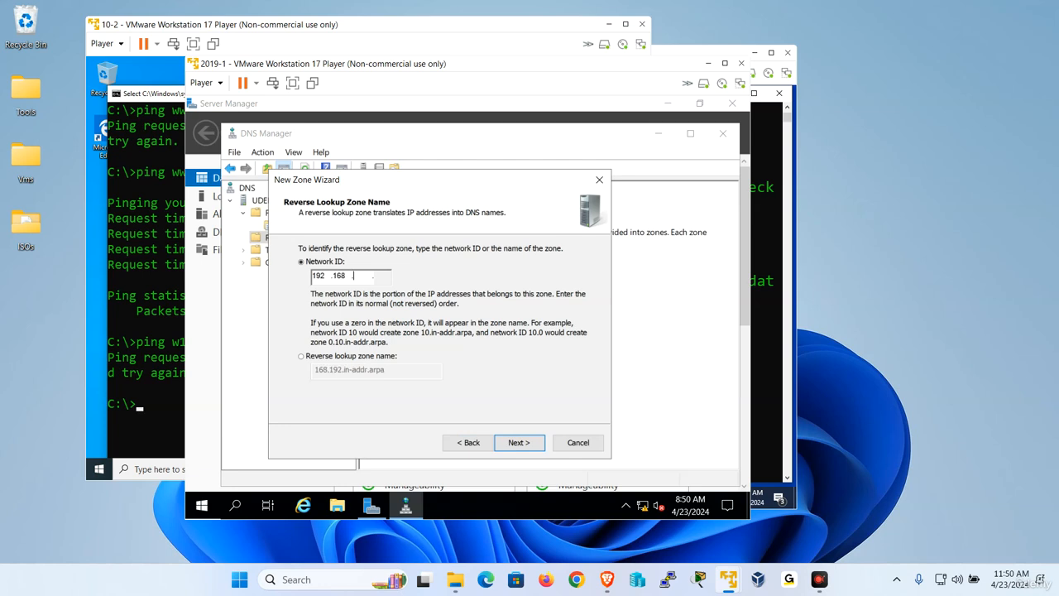
pyautogui.write('223 .')
pyautogui.click(522, 444)
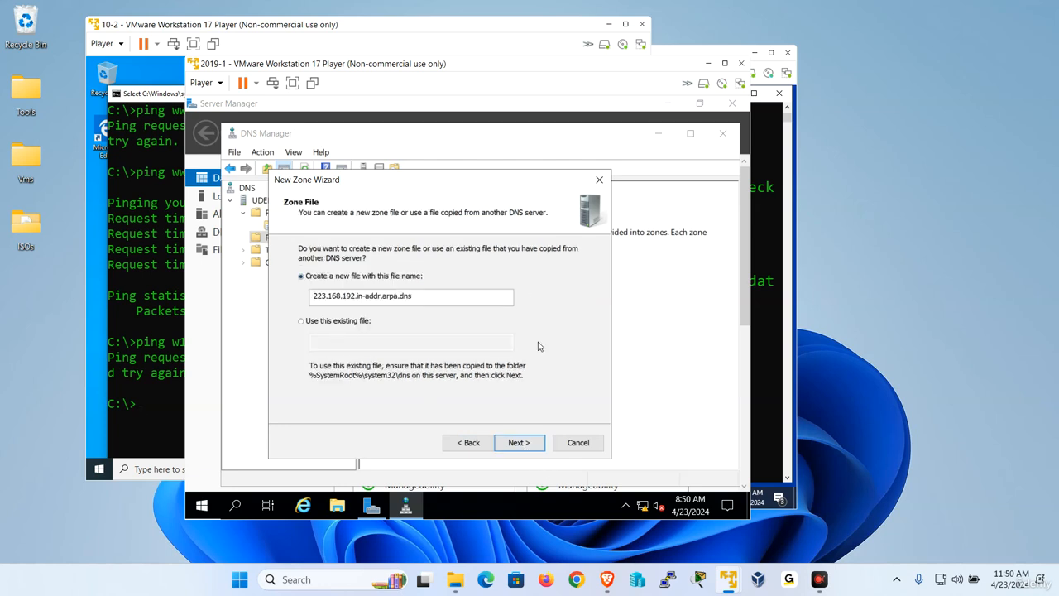
# Keep the file name 223.168.192.in-addr.arpa.dns, allow both nonsecure and secure dynamic updates, and finish creating the reverse zone
pyautogui.click(517, 444)
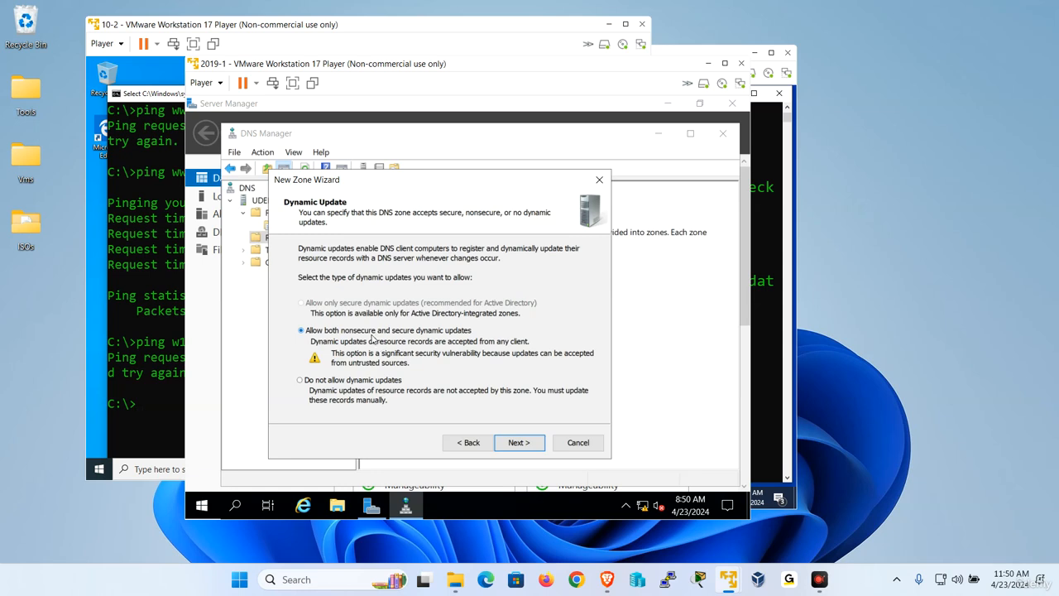
pyautogui.click(517, 445)
pyautogui.click(518, 444)
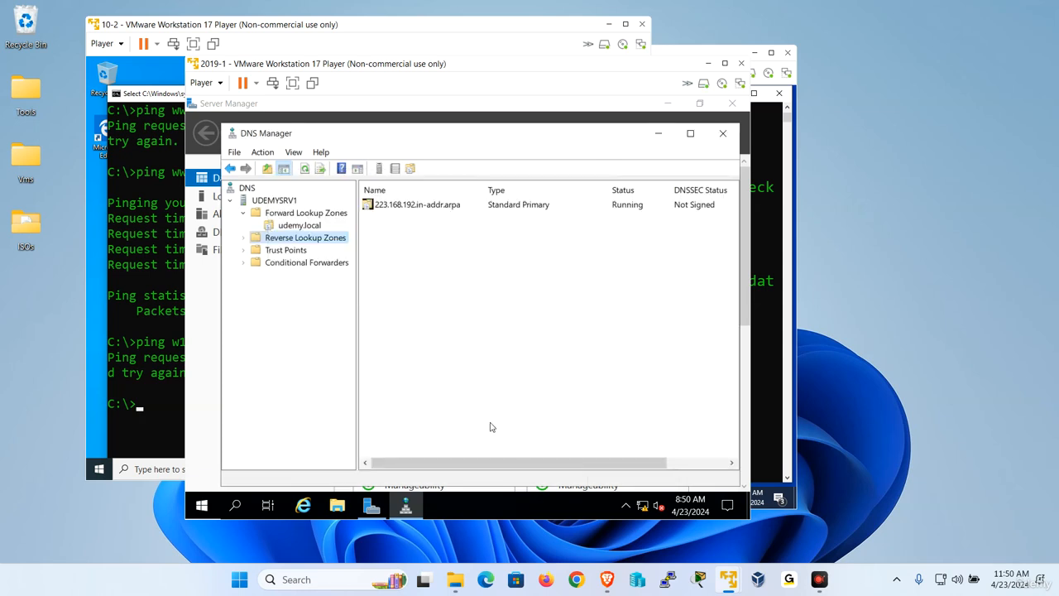
# Open the 223.168.192.in-addr.arpa reverse zone and examine its records
pyautogui.doubleClick(406, 206)
pyautogui.moveTo(603, 383); pyautogui.dragTo(399, 207)
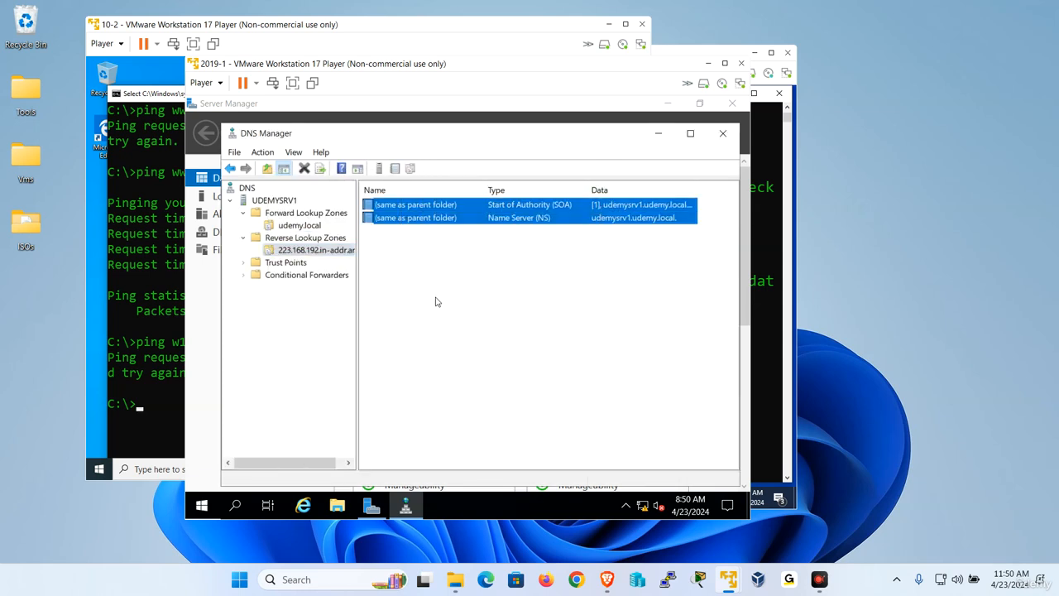
pyautogui.click(469, 328)
# Review the host and name server records in the udemy.local zone and the record types available for adding
pyautogui.click(299, 225)
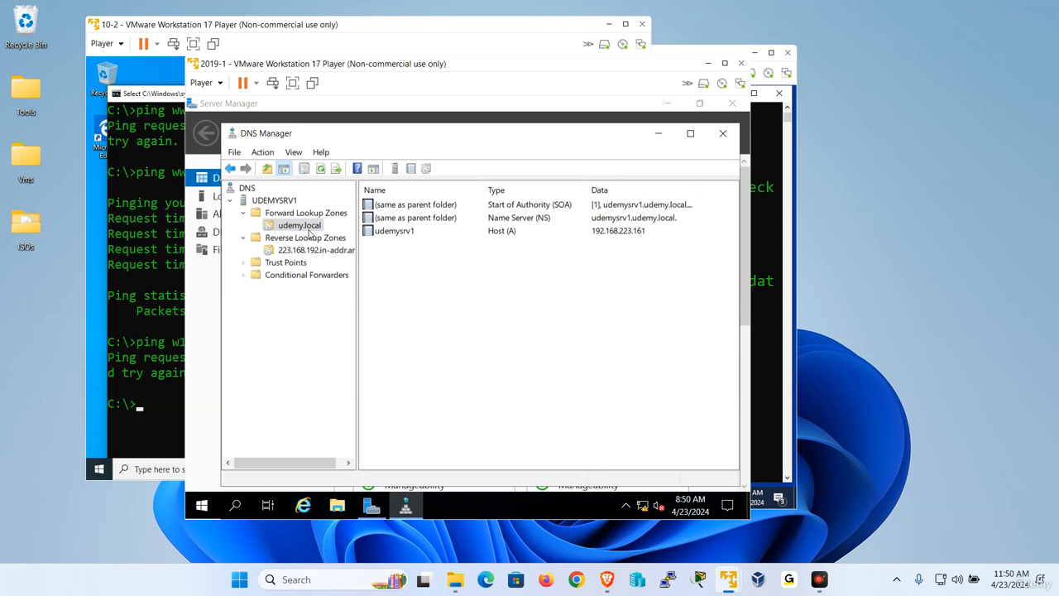
pyautogui.click(504, 233)
pyautogui.rightClick(474, 298)
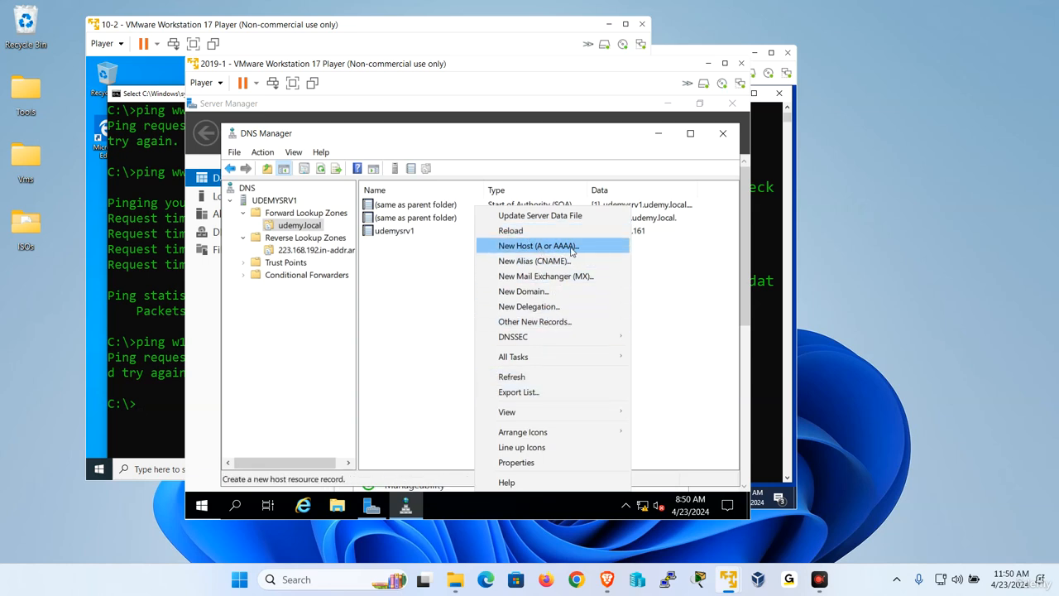
pyautogui.click(406, 331)
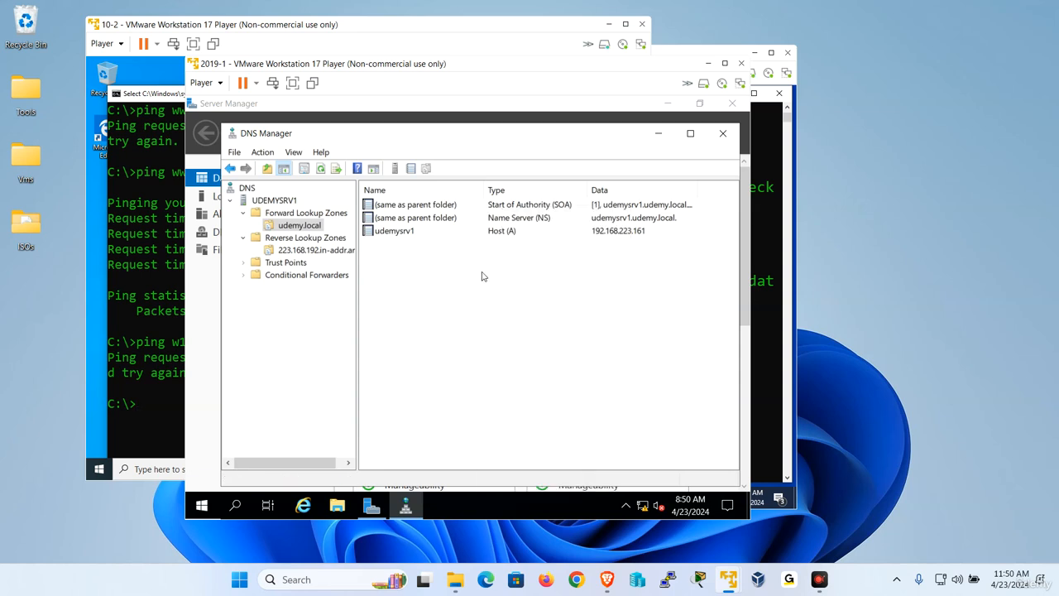
pyautogui.click(511, 233)
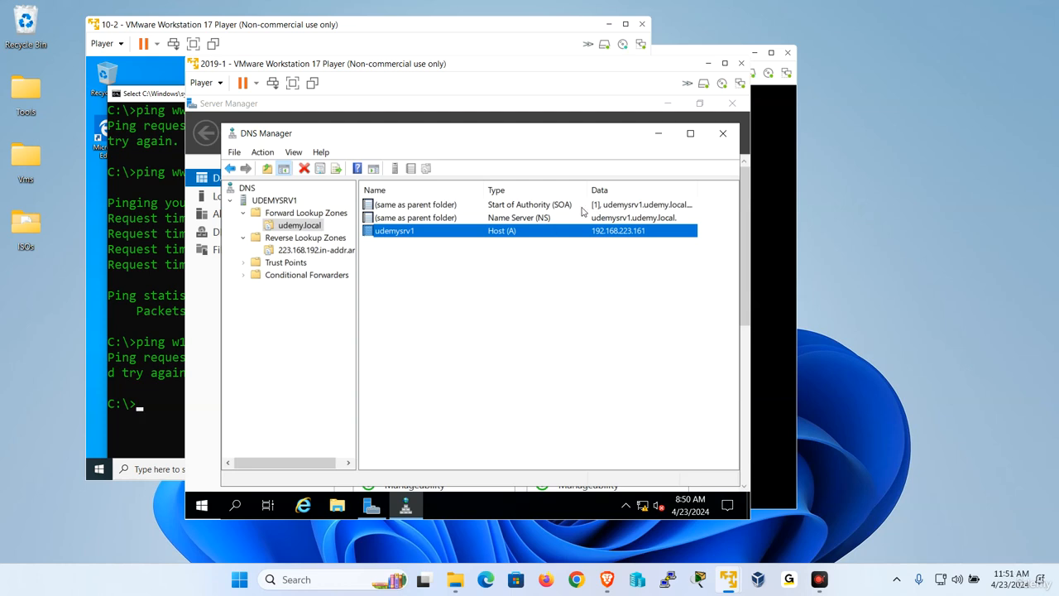
pyautogui.click(529, 218)
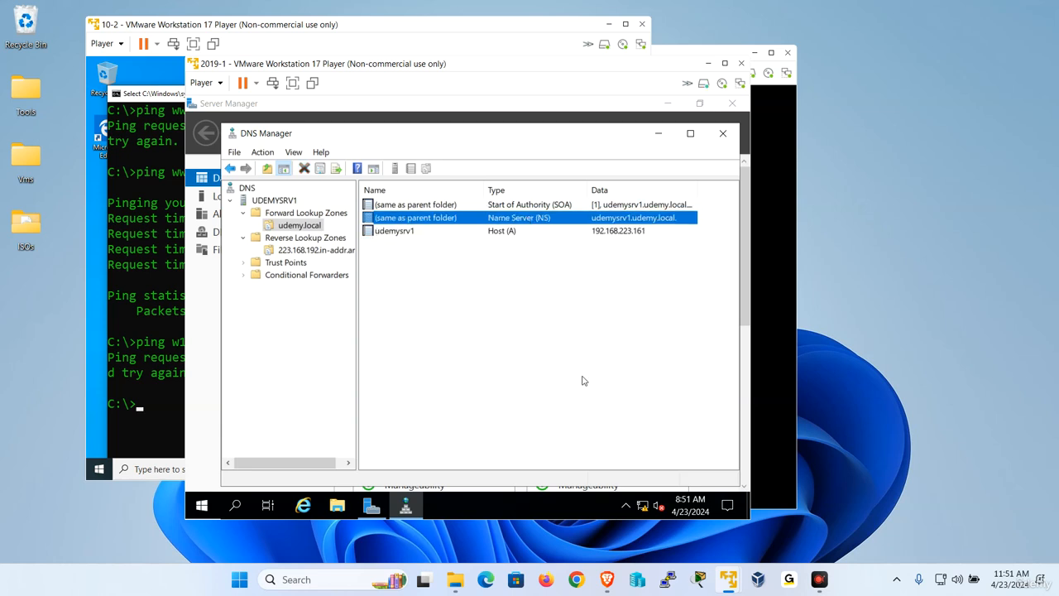
pyautogui.rightClick(519, 303)
pyautogui.click(574, 379)
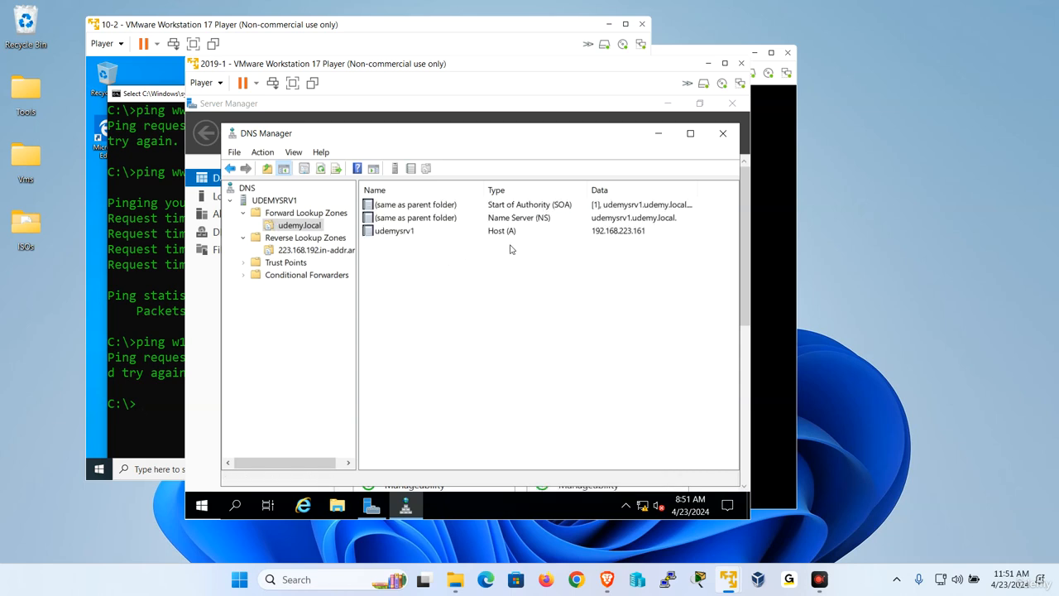
# Ping udemysrv1.udemy.local from the command prompt of the 10-2 virtual machine
pyautogui.click(137, 394)
pyautogui.write('ping')
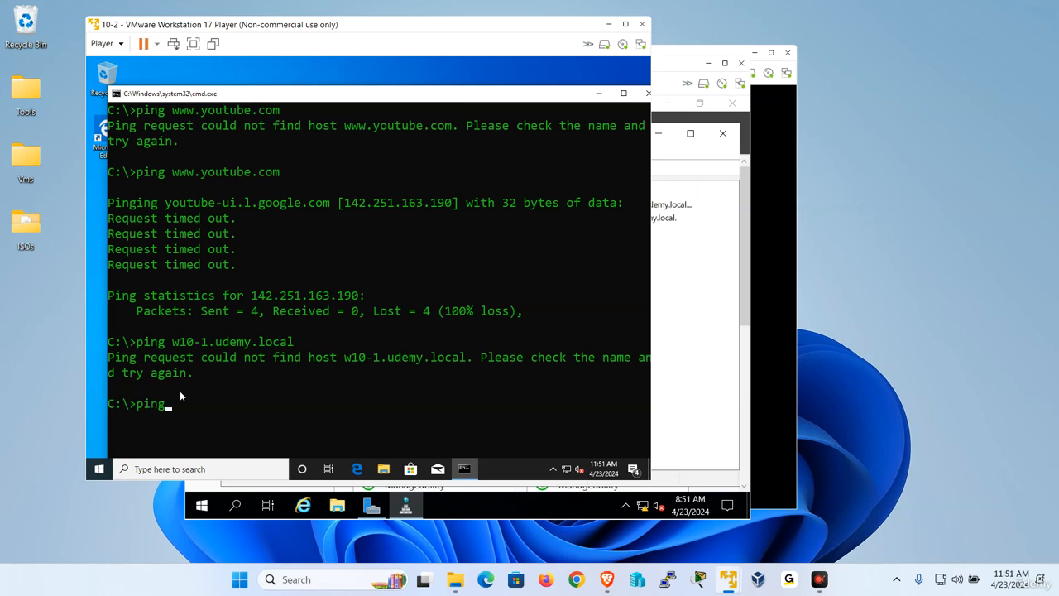
pyautogui.write(' udemysrv1.udemy.local')
pyautogui.press('Return')
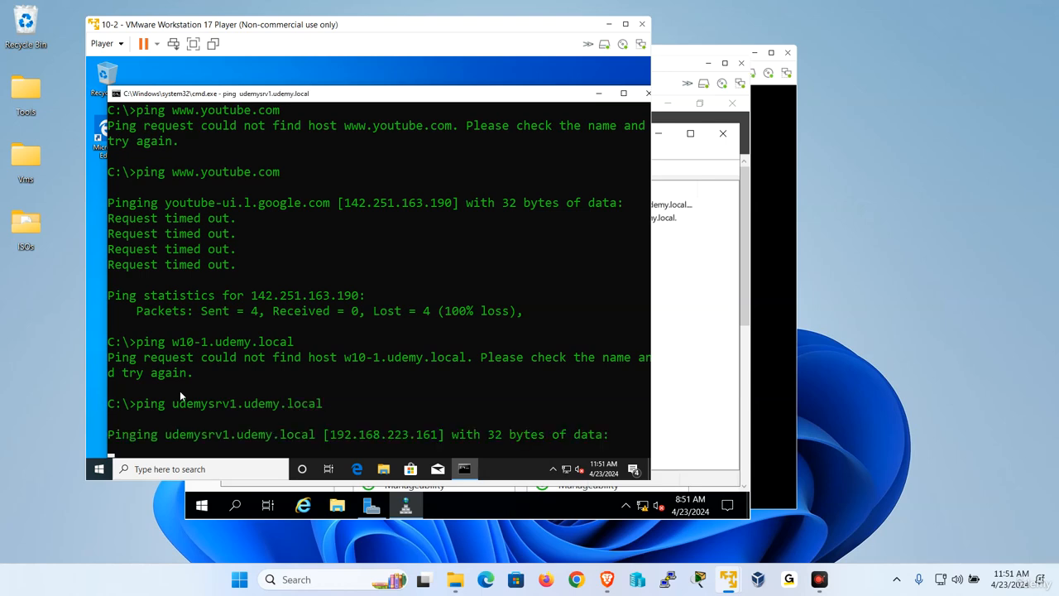
# Open Windows Defender Firewall with Advanced Security on the 2019-1 server from its local server firewall settings
pyautogui.click(718, 339)
pyautogui.click(369, 506)
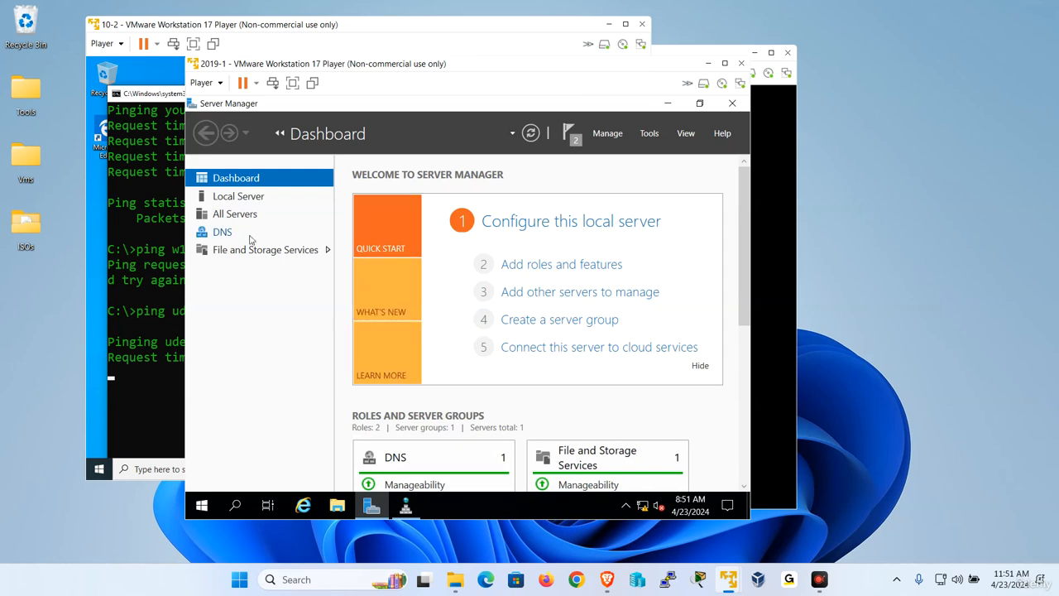
pyautogui.click(253, 198)
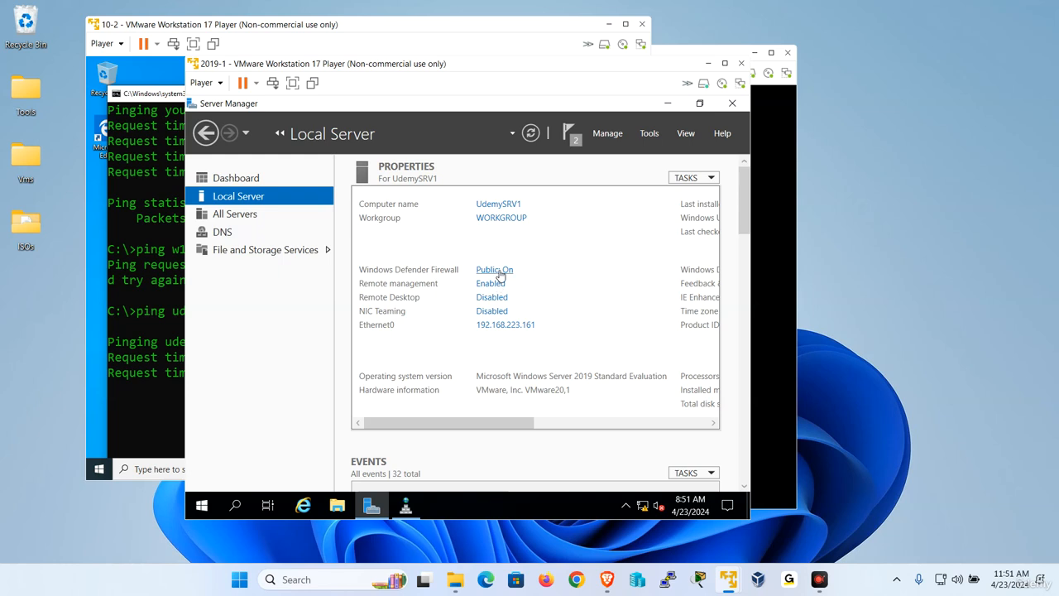
pyautogui.click(496, 269)
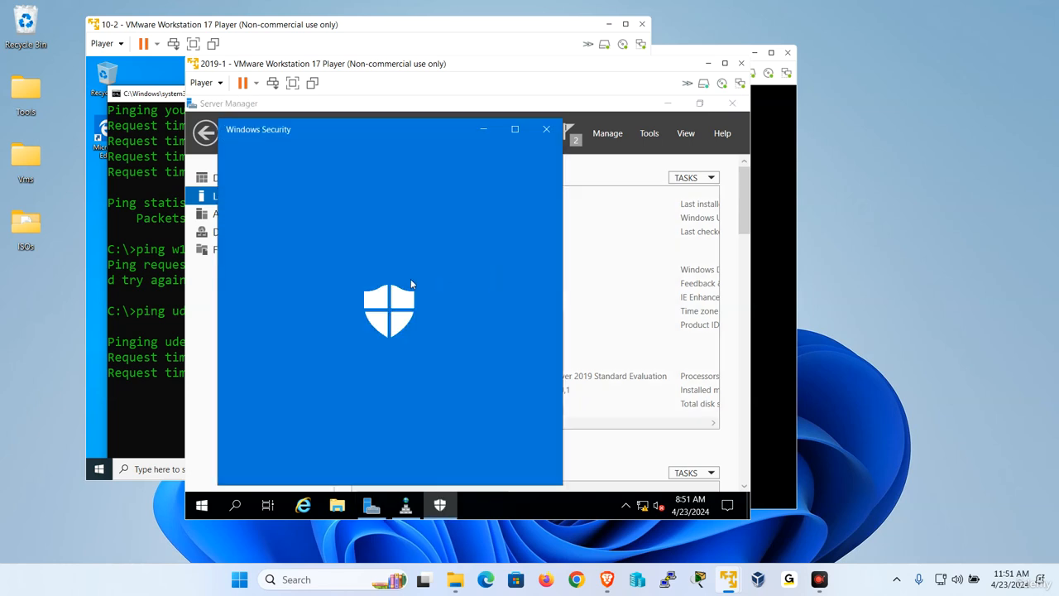
pyautogui.scroll(-5, 419, 281)
pyautogui.scroll(2, 432, 322)
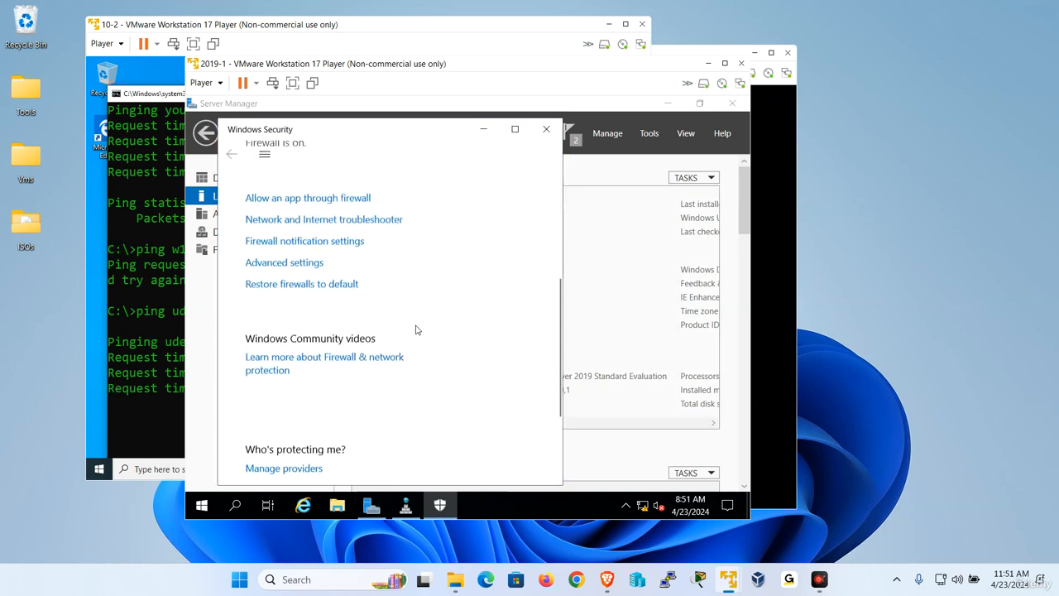
pyautogui.scroll(1, 416, 330)
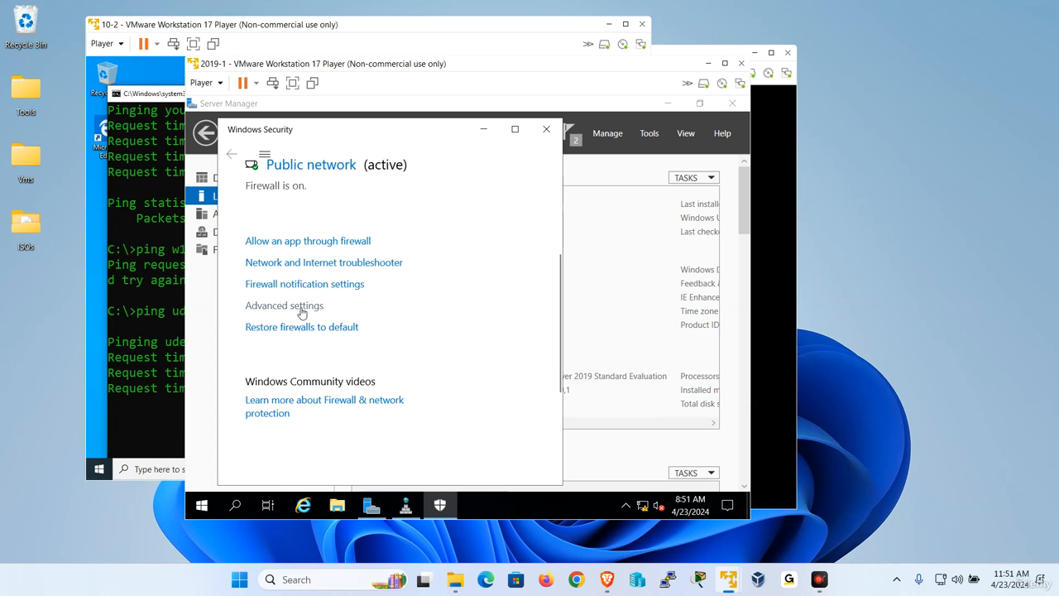
pyautogui.click(301, 310)
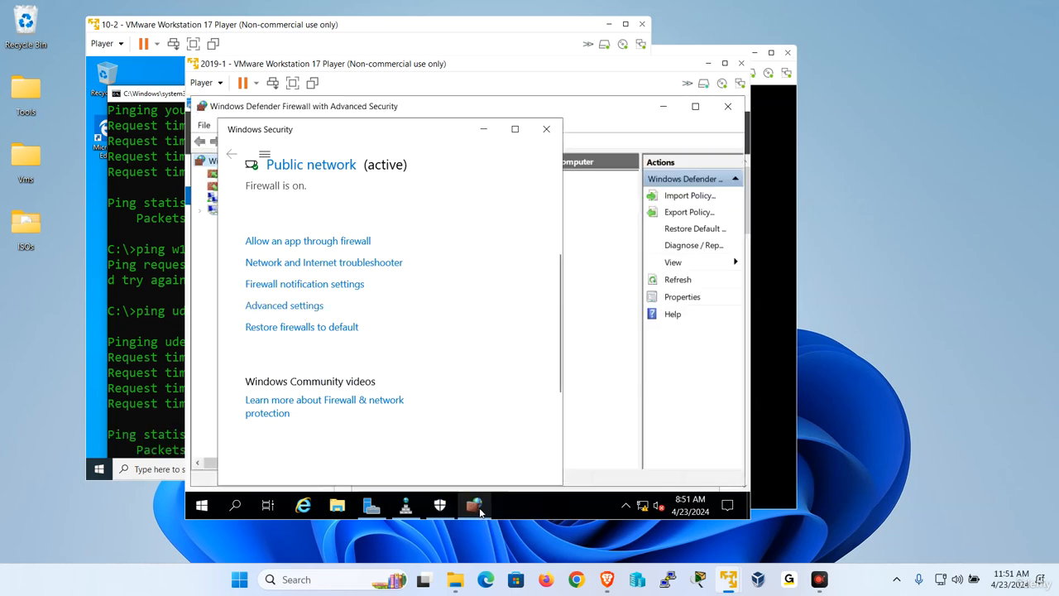
pyautogui.click(479, 511)
# Turn off the server's Windows Defender Firewall for the domain, private and public profiles, and close the firewall console
pyautogui.rightClick(273, 161)
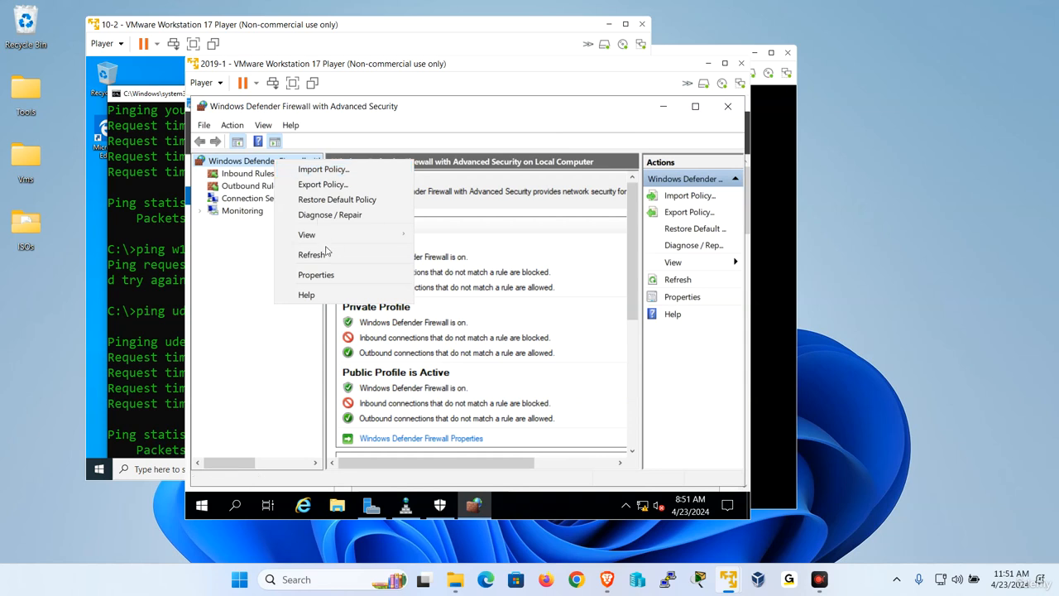
pyautogui.click(319, 275)
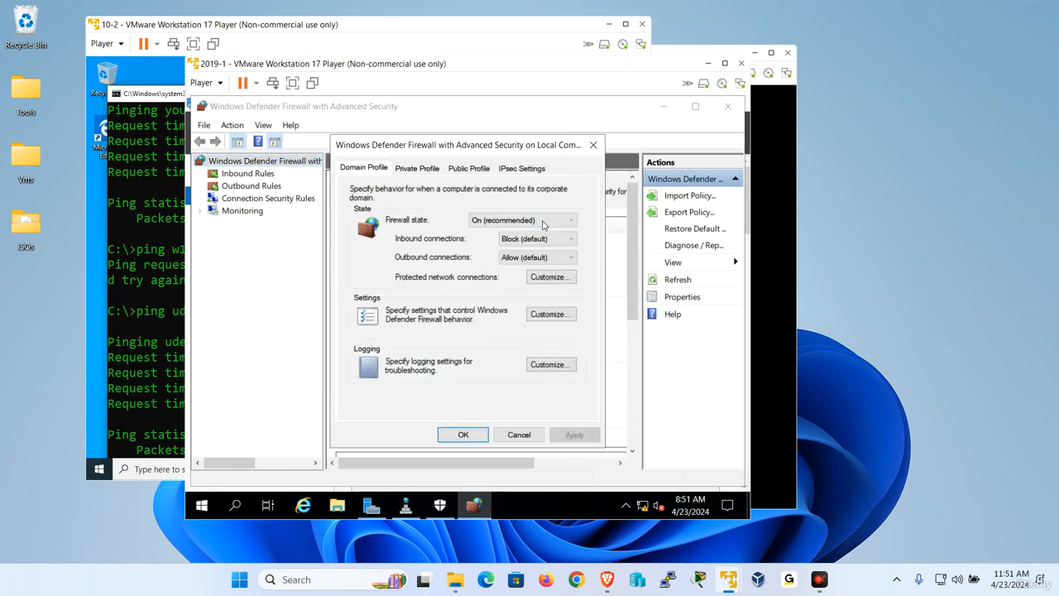
pyautogui.click(543, 222)
pyautogui.click(522, 235)
pyautogui.click(430, 170)
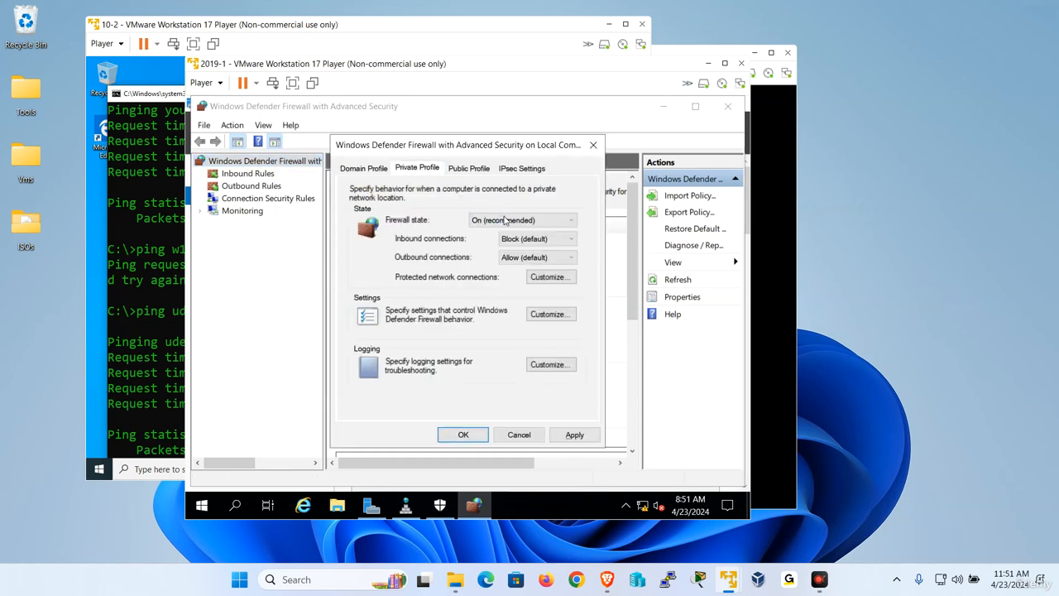
pyautogui.click(504, 219)
pyautogui.click(522, 234)
pyautogui.click(468, 168)
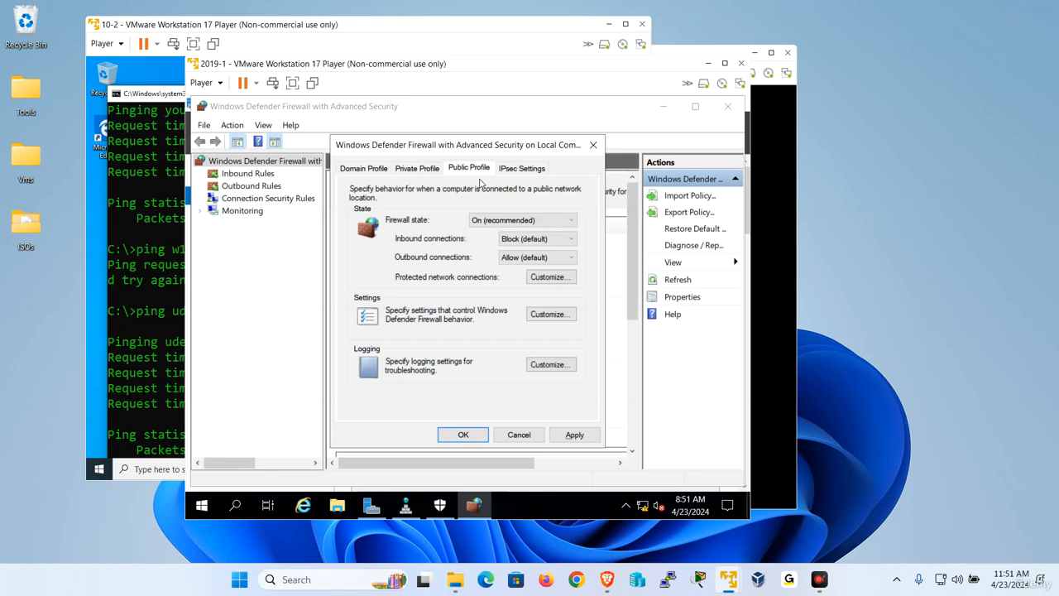
pyautogui.click(508, 220)
pyautogui.click(505, 239)
pyautogui.click(467, 432)
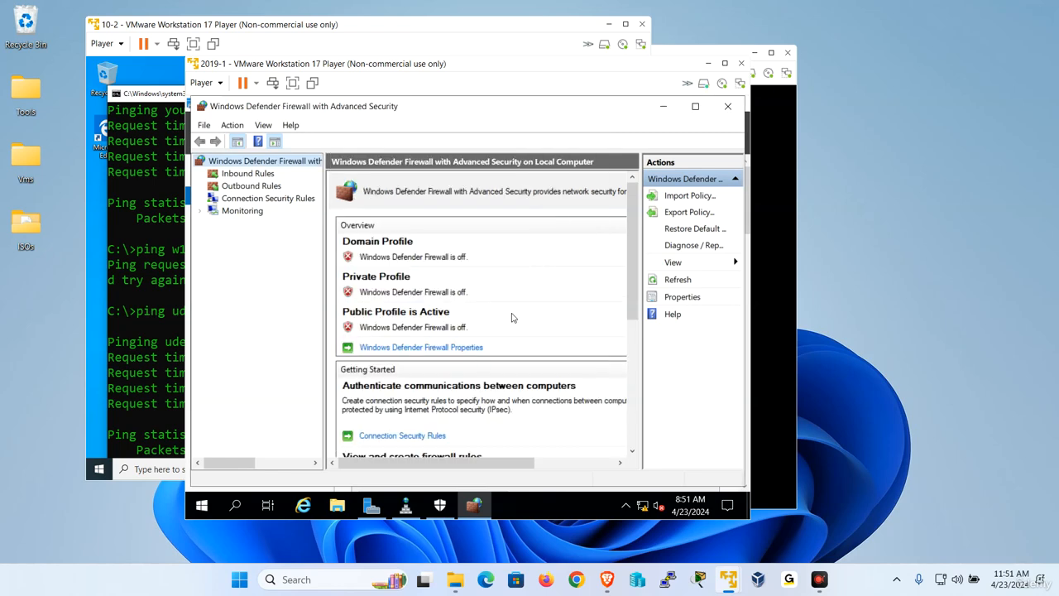
pyautogui.click(727, 106)
# Repeat the ping to udemysrv1.udemy.local from the 10-2 virtual machine and examine the replies
pyautogui.click(162, 396)
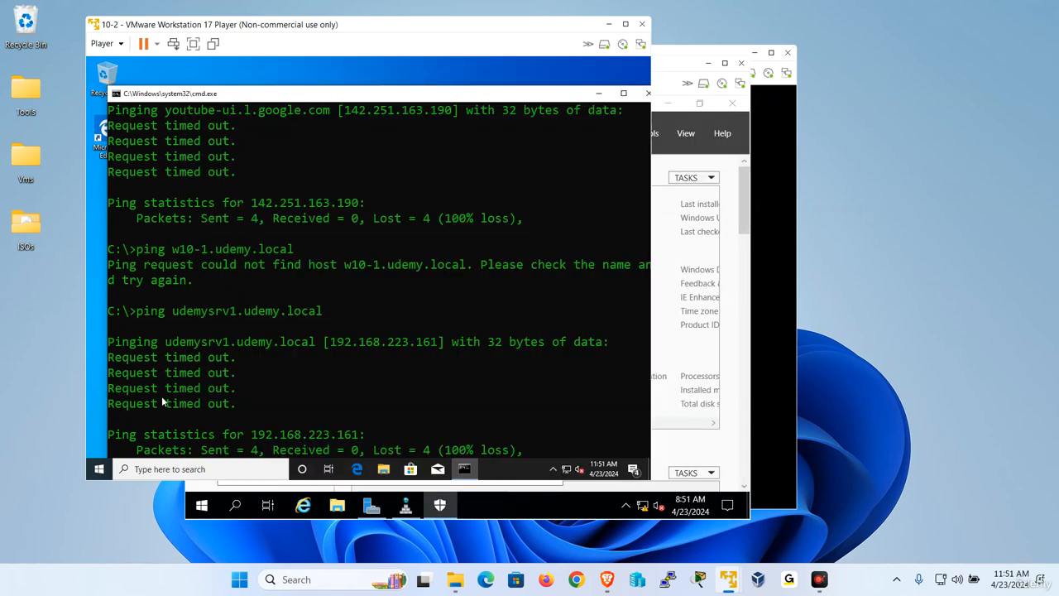
pyautogui.press('Up')
pyautogui.press('Return')
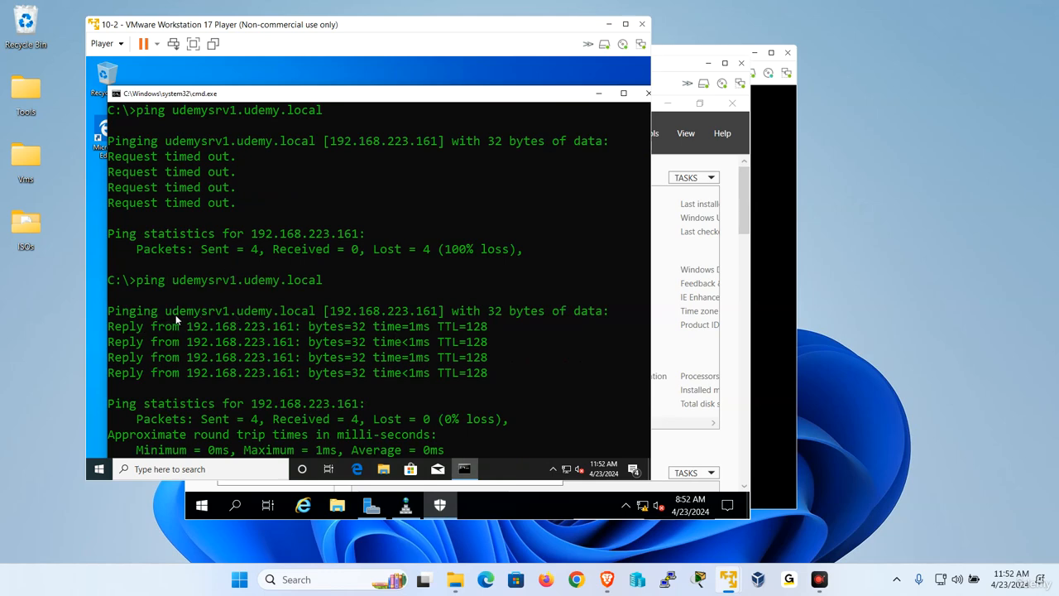
pyautogui.moveTo(168, 313); pyautogui.dragTo(229, 313)
pyautogui.scroll(-2, 248, 342)
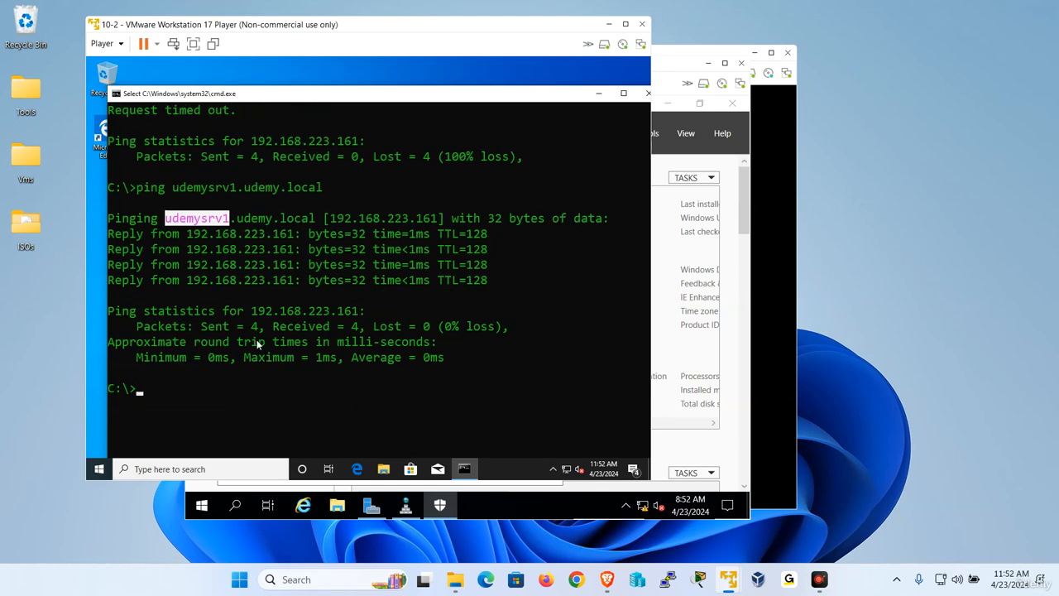
# Ping w10-1.udemy.local from the command prompt of the 10-2 virtual machine
pyautogui.write('ping w10-1.udemy.local')
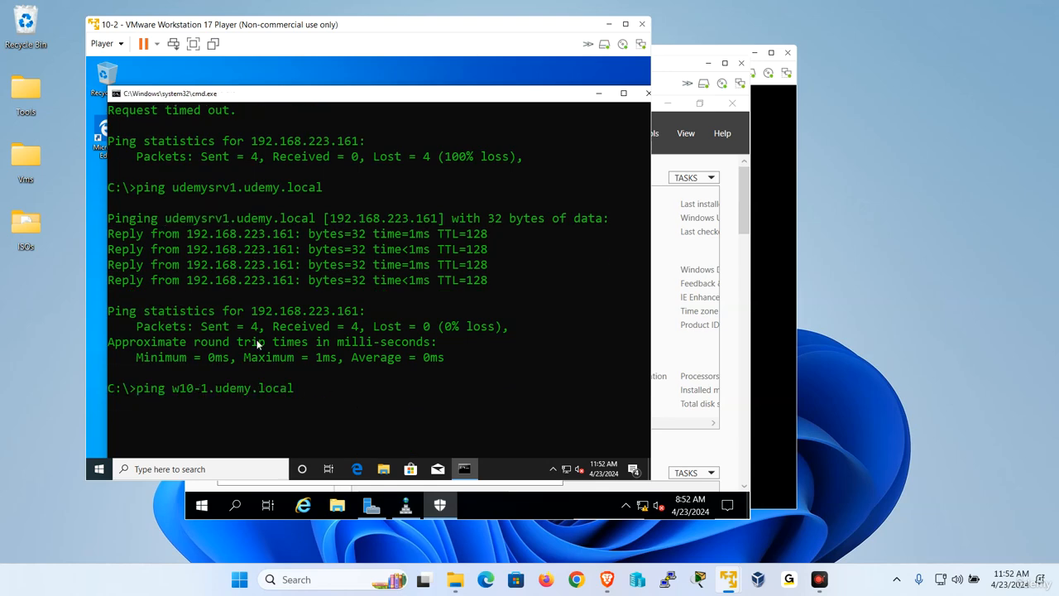
pyautogui.press('Return')
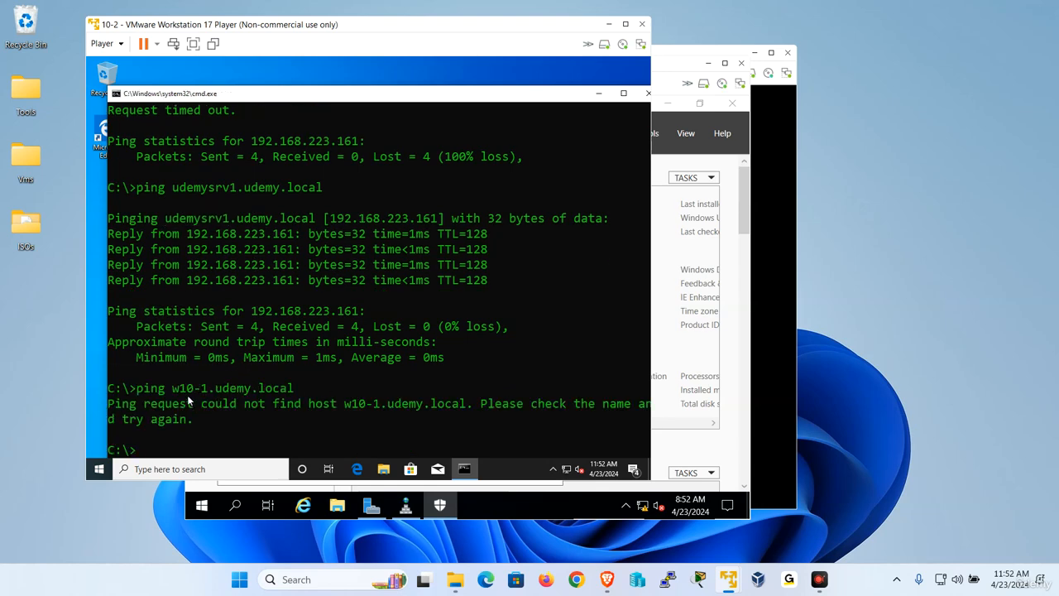
pyautogui.moveTo(138, 388); pyautogui.dragTo(207, 390)
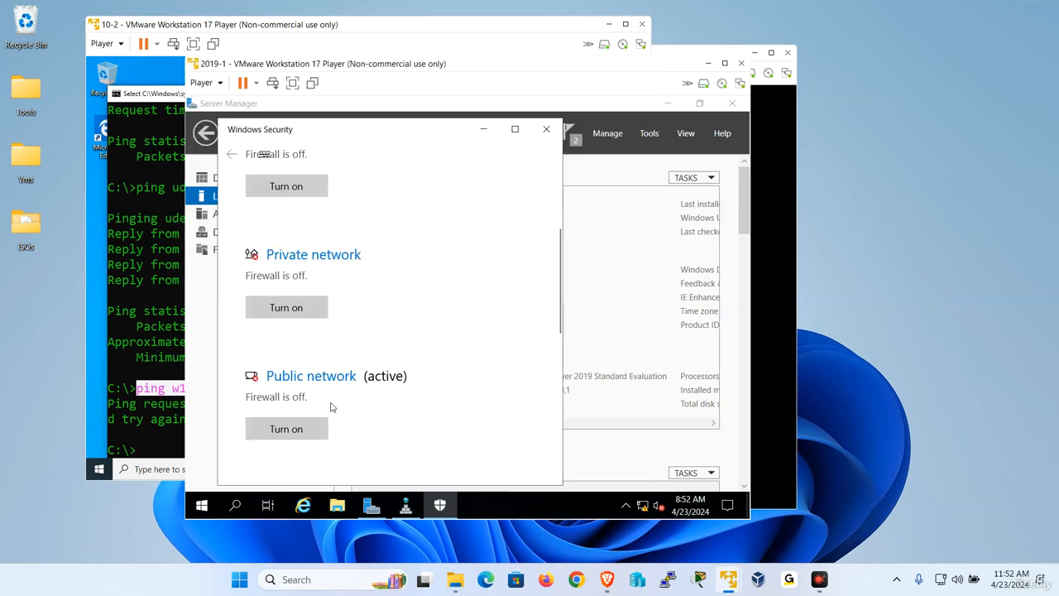
# Close Windows Security on the 2019-1 server and check the udemy.local zone's records in DNS Manager
pyautogui.click(546, 129)
pyautogui.click(406, 505)
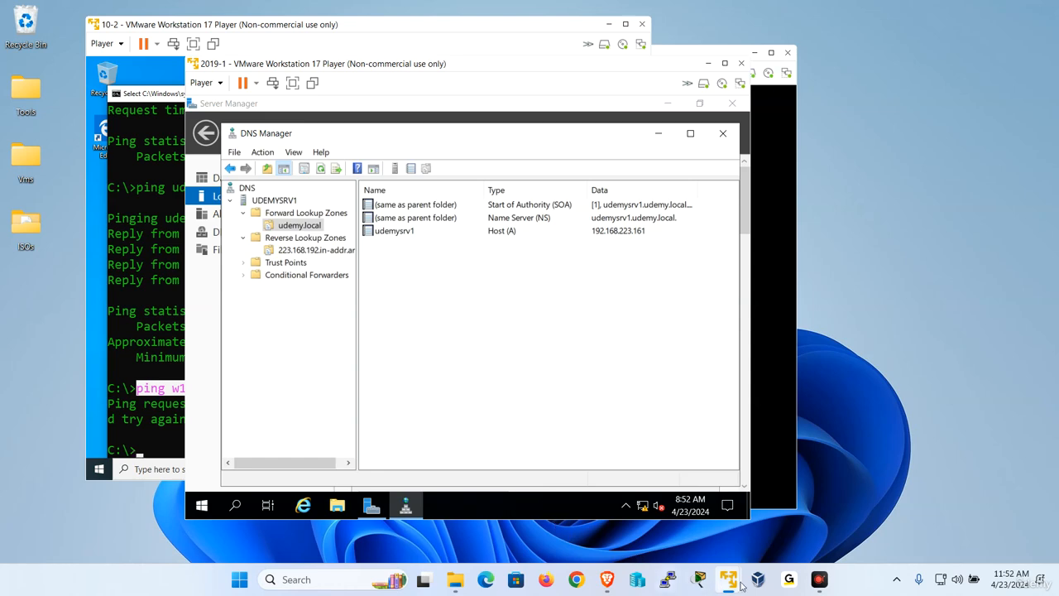
# Switch to the 10-1 virtual machine and ping udemysrv1.udemy.local from its command prompt
pyautogui.moveTo(728, 579)
pyautogui.click(576, 477)
pyautogui.click(433, 323)
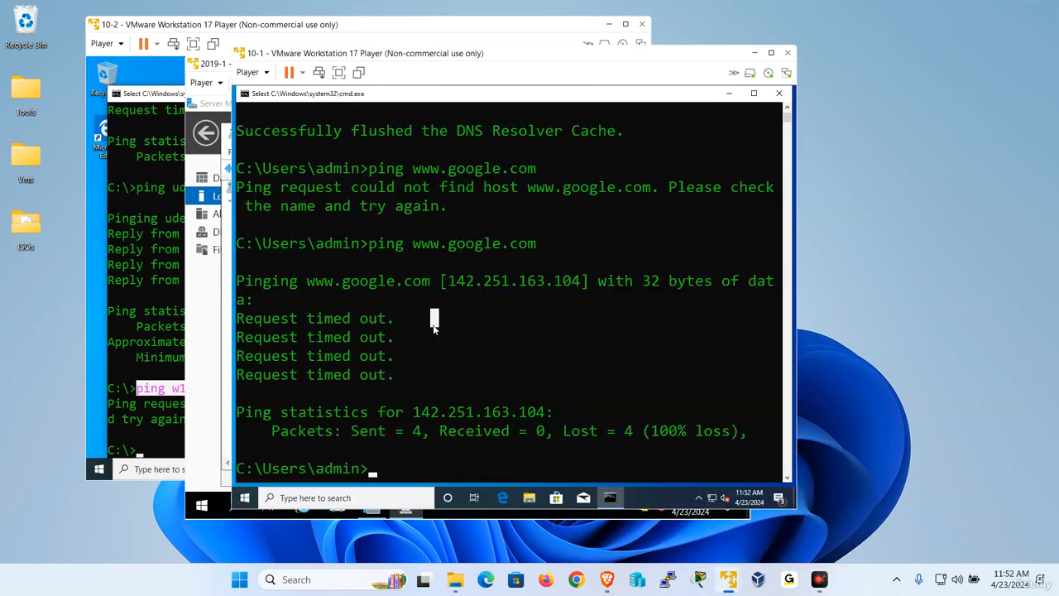
pyautogui.write('pi')
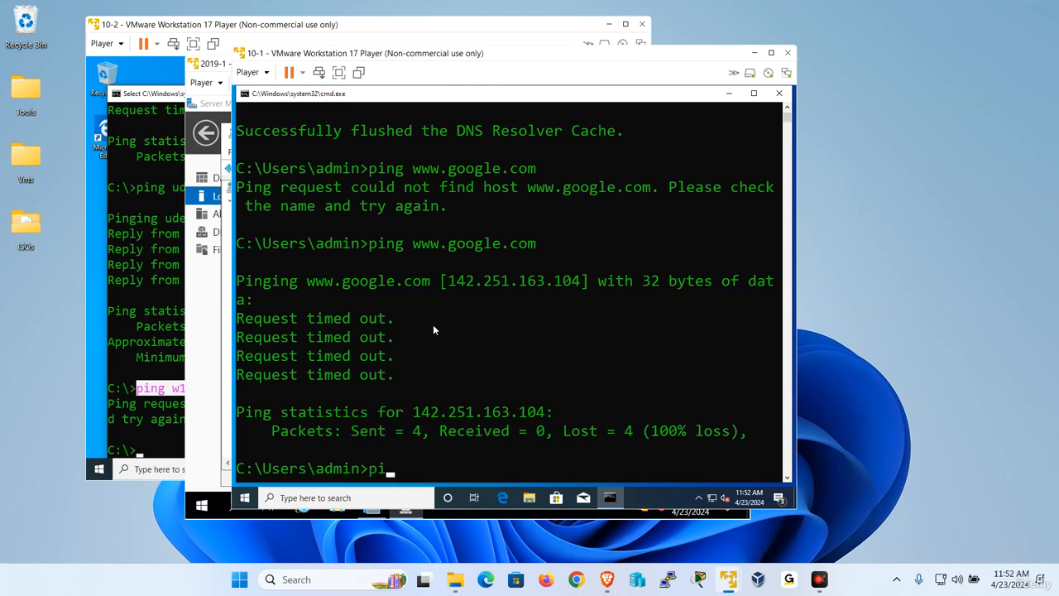
pyautogui.write('ng udemysrv1.udemy')
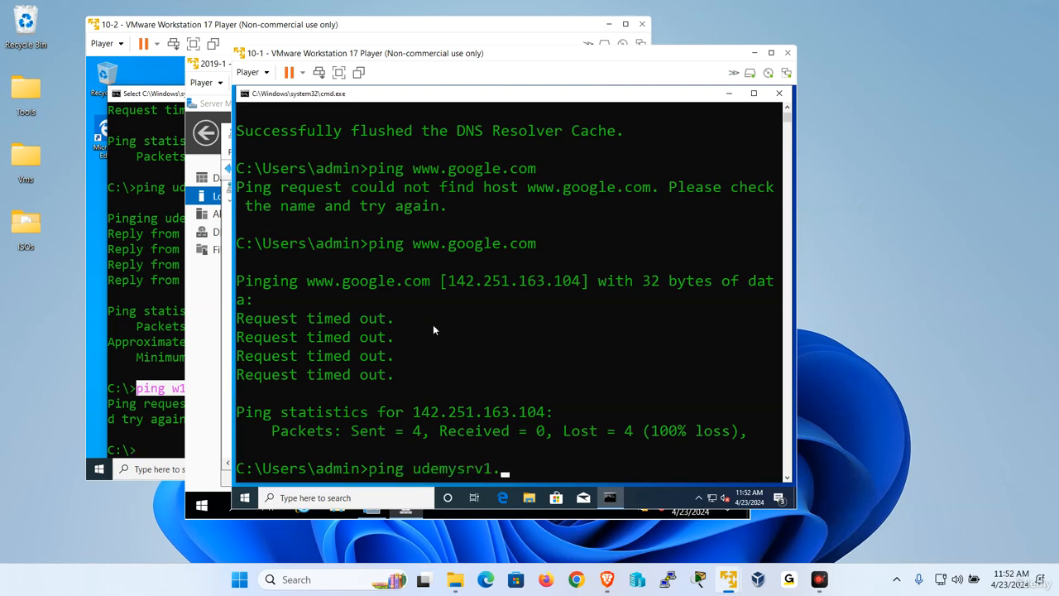
pyautogui.write('.local')
pyautogui.press('Return')
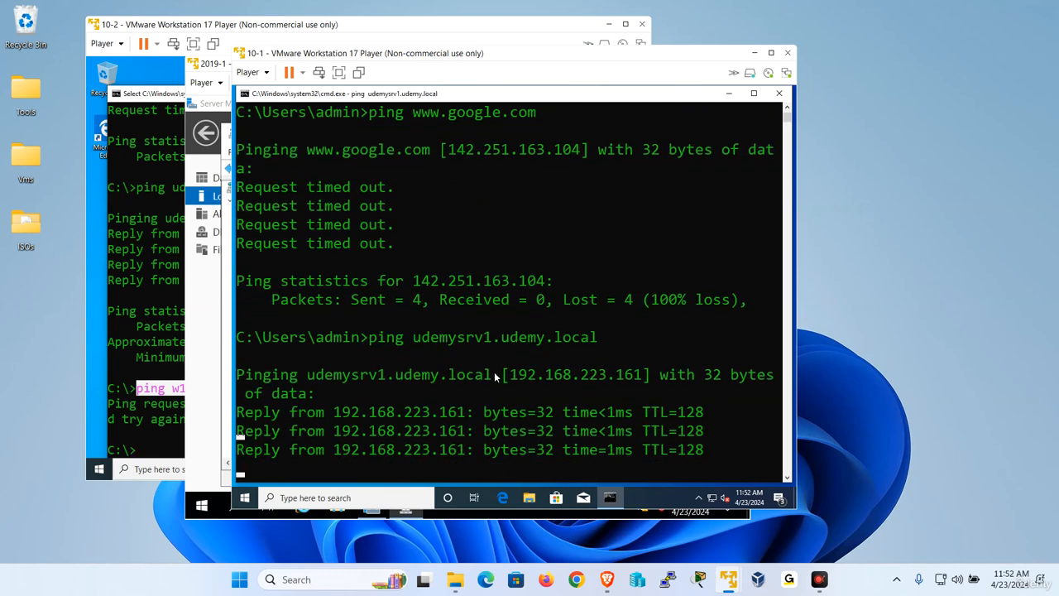
# Ping w10-2.udemy.local from the 10-1 virtual machine's command prompt
pyautogui.write('pin')
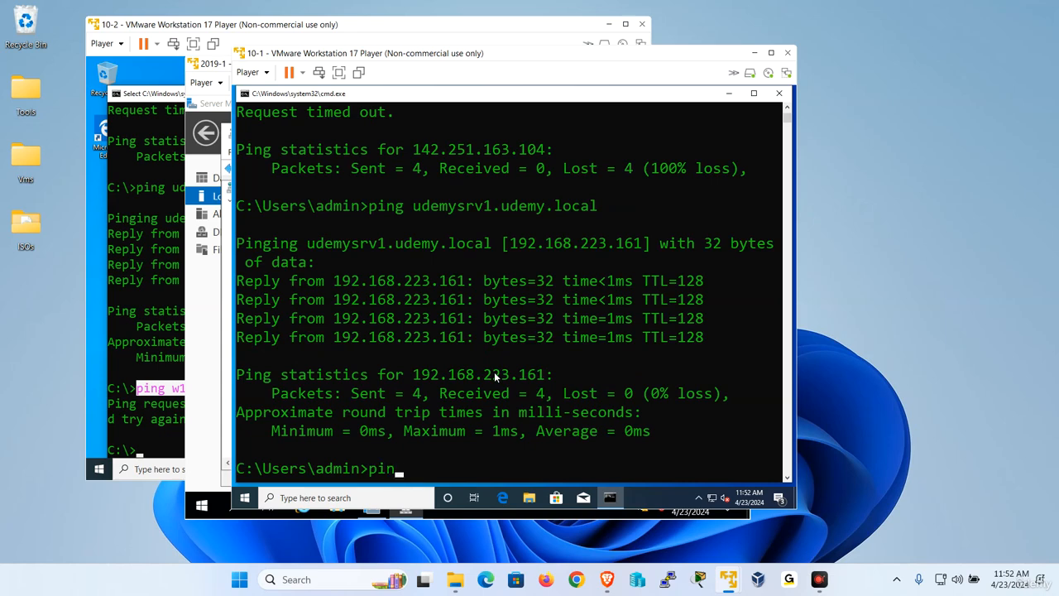
pyautogui.write('g w10-2.udemy.l')
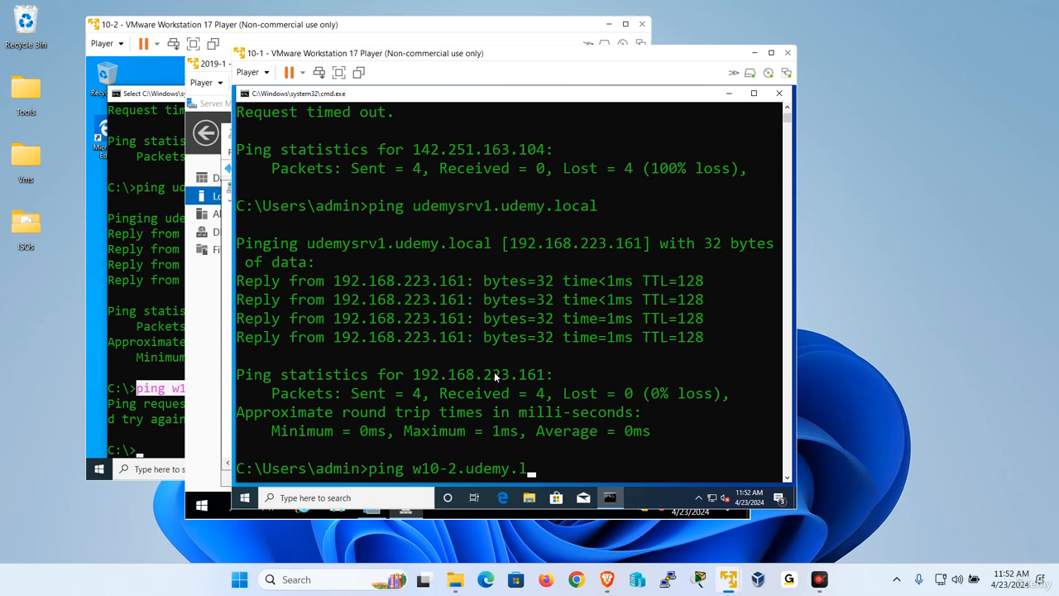
pyautogui.write('ocal')
pyautogui.press('Return')
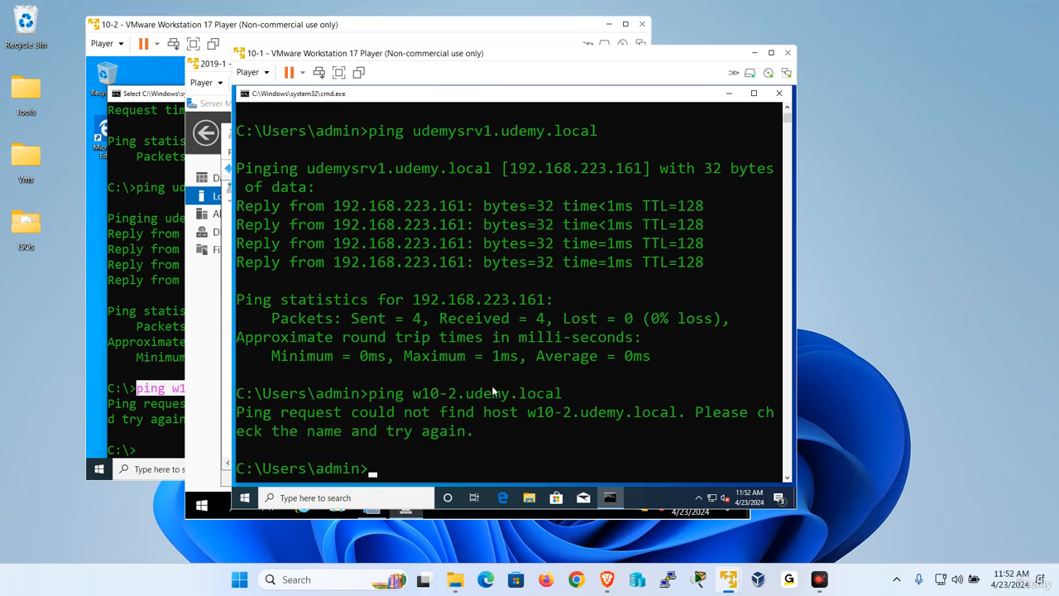
pyautogui.moveTo(413, 393); pyautogui.dragTo(456, 393)
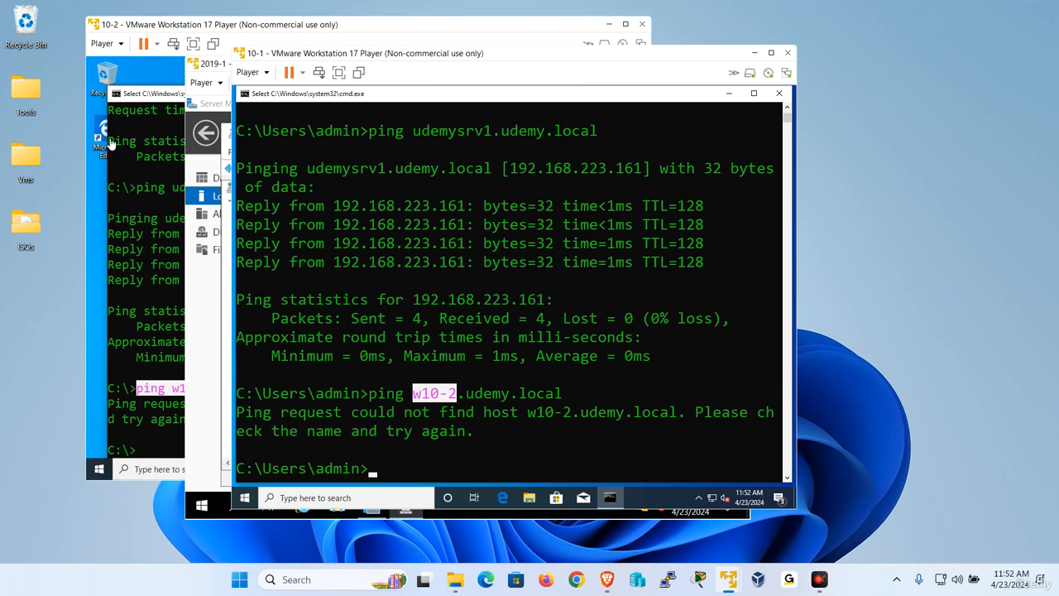
# Restart the guest system of the 10-2 virtual machine
pyautogui.click(151, 25)
pyautogui.click(104, 43)
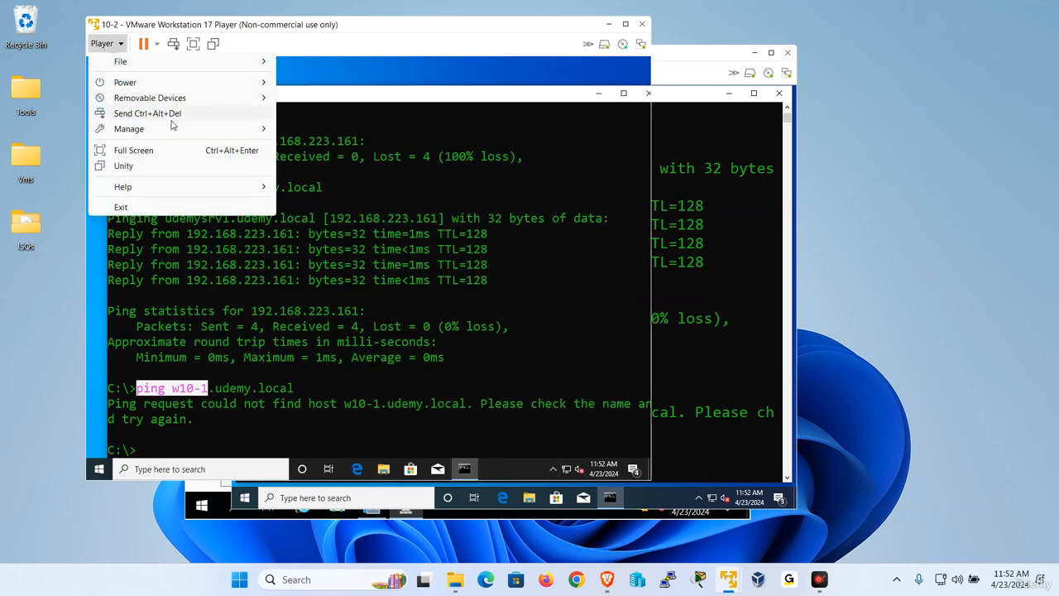
pyautogui.moveTo(184, 84)
pyautogui.click(345, 131)
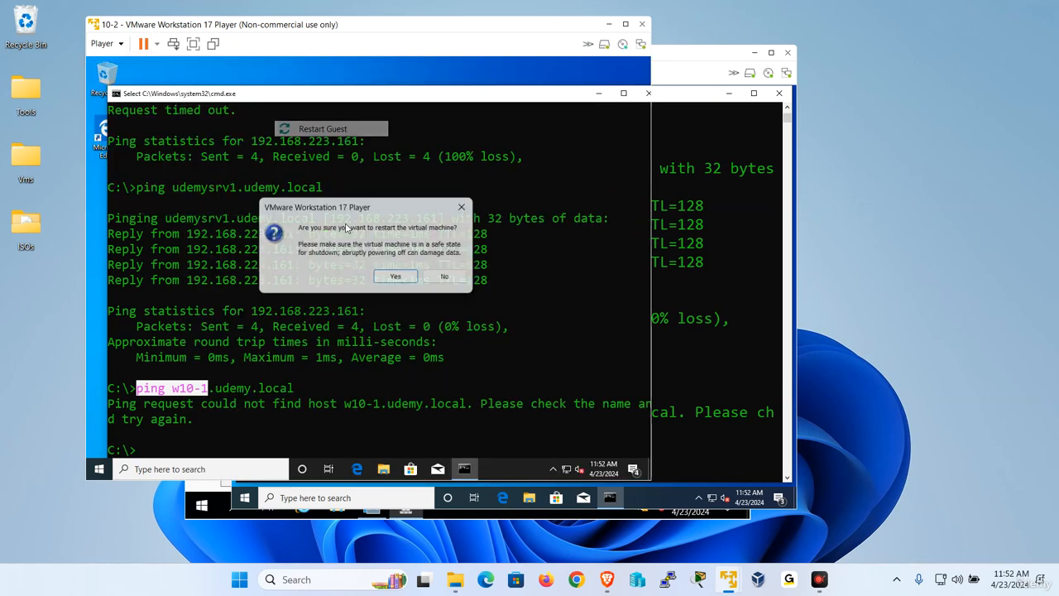
pyautogui.click(396, 277)
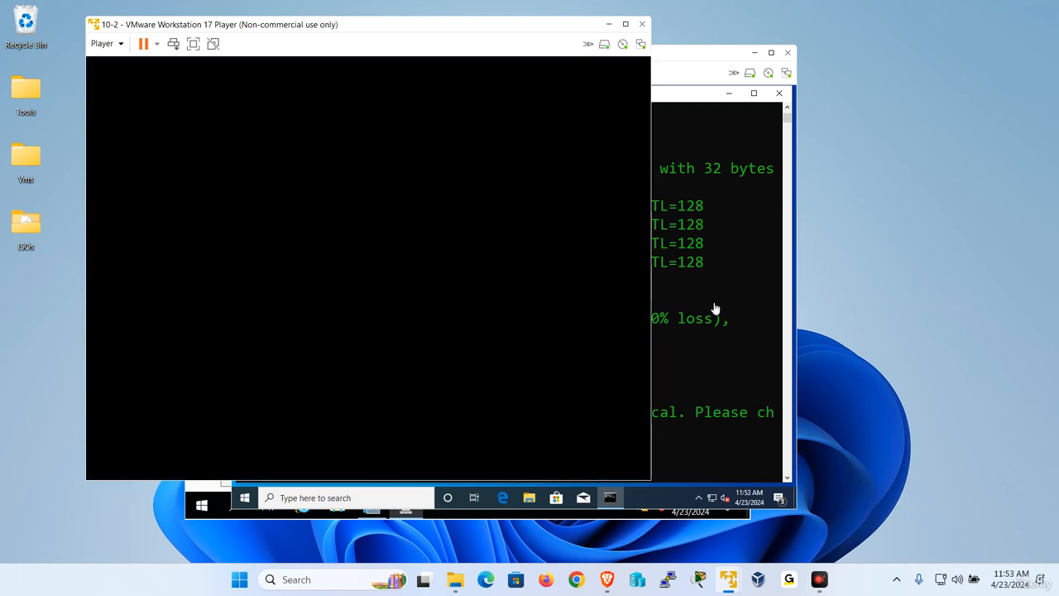
# Try to register the 10-1 client in DNS with ipconfig /registerdns from its current command prompt
pyautogui.click(715, 308)
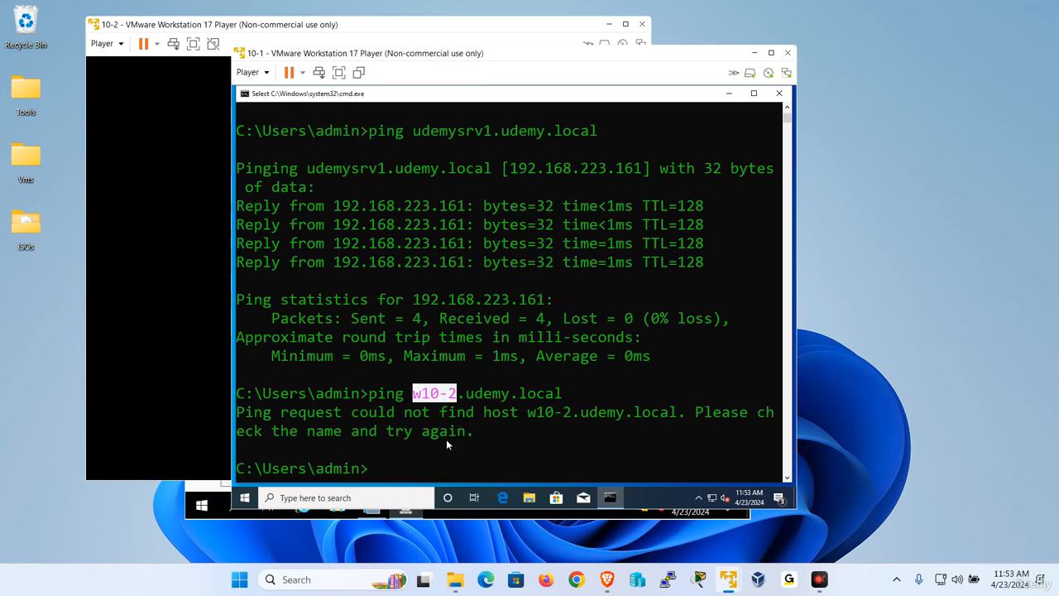
pyautogui.write('ipcon')
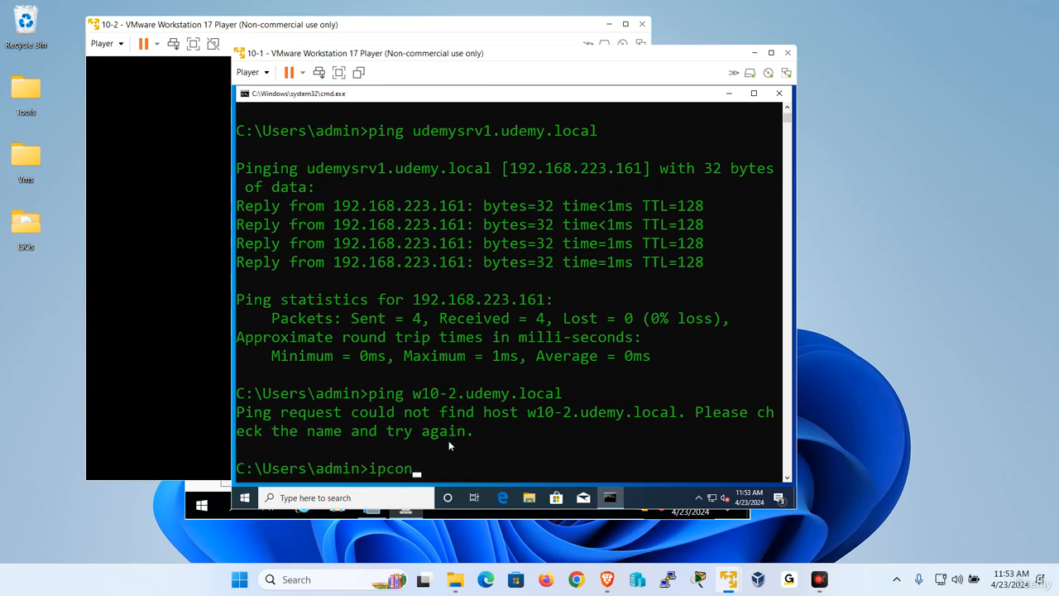
pyautogui.write('fig /')
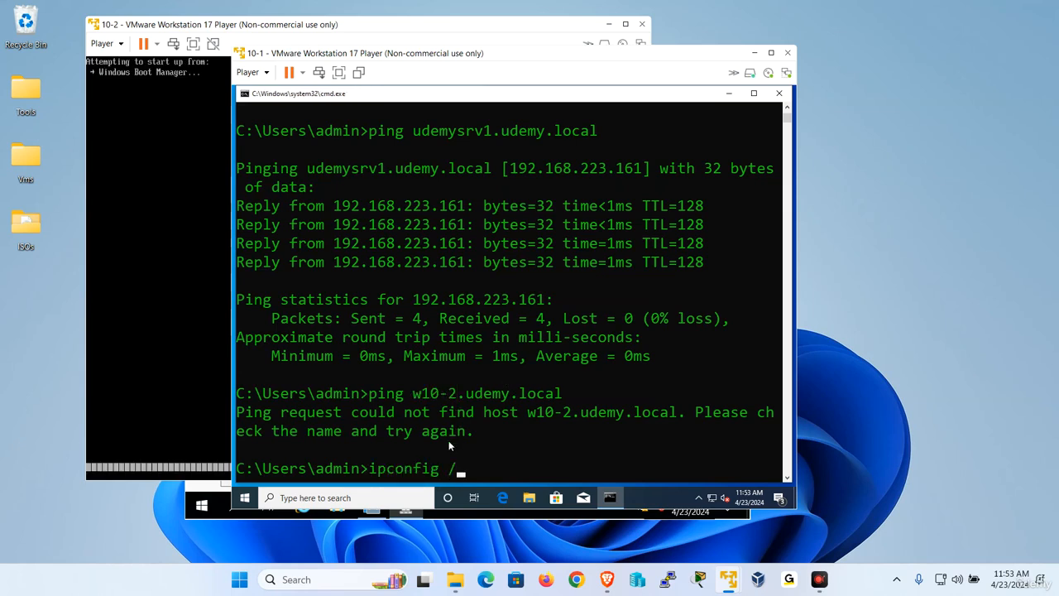
pyautogui.write('register')
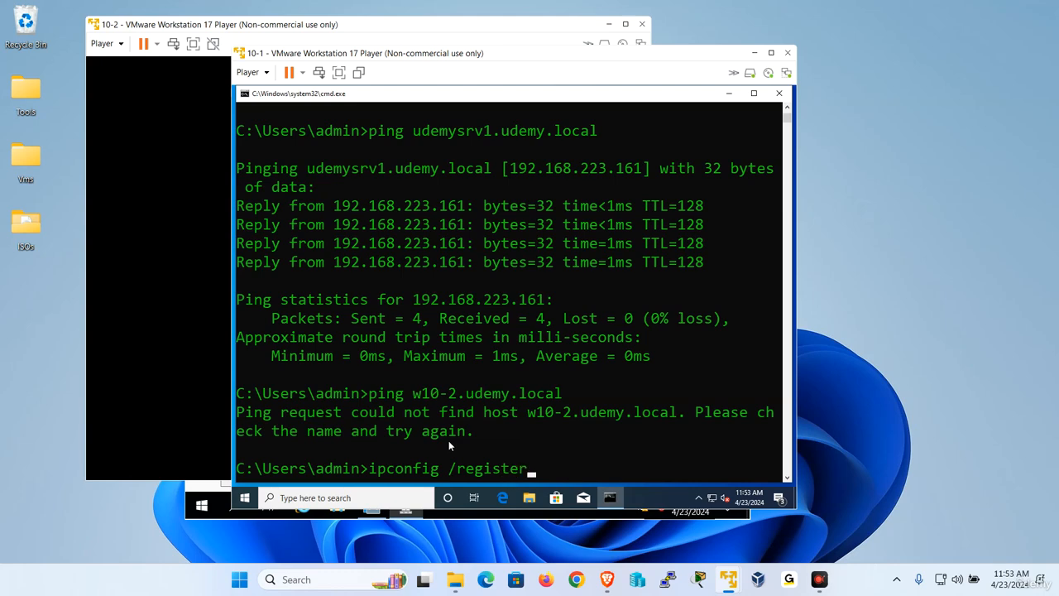
pyautogui.write('dns')
pyautogui.press('Return')
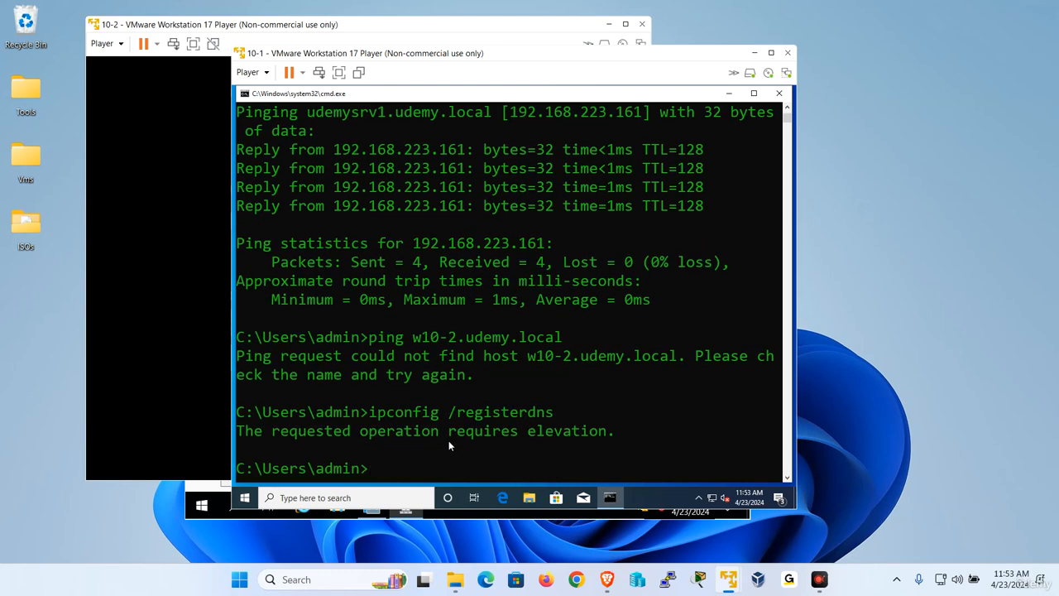
# Open an elevated Command Prompt on the 10-1 virtual machine and set its text color with color 2
pyautogui.click(306, 498)
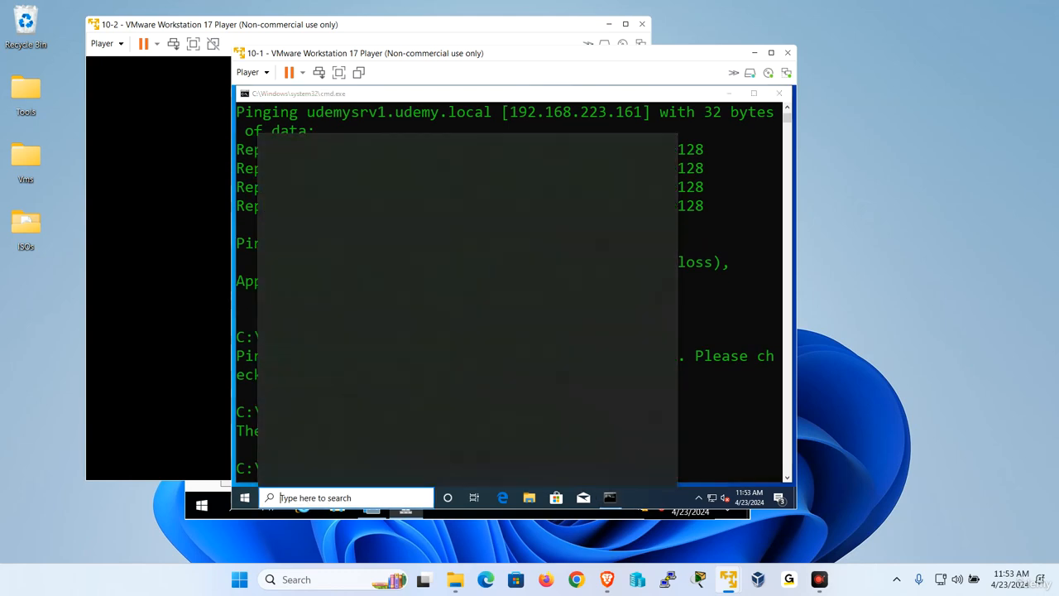
pyautogui.write('cmd')
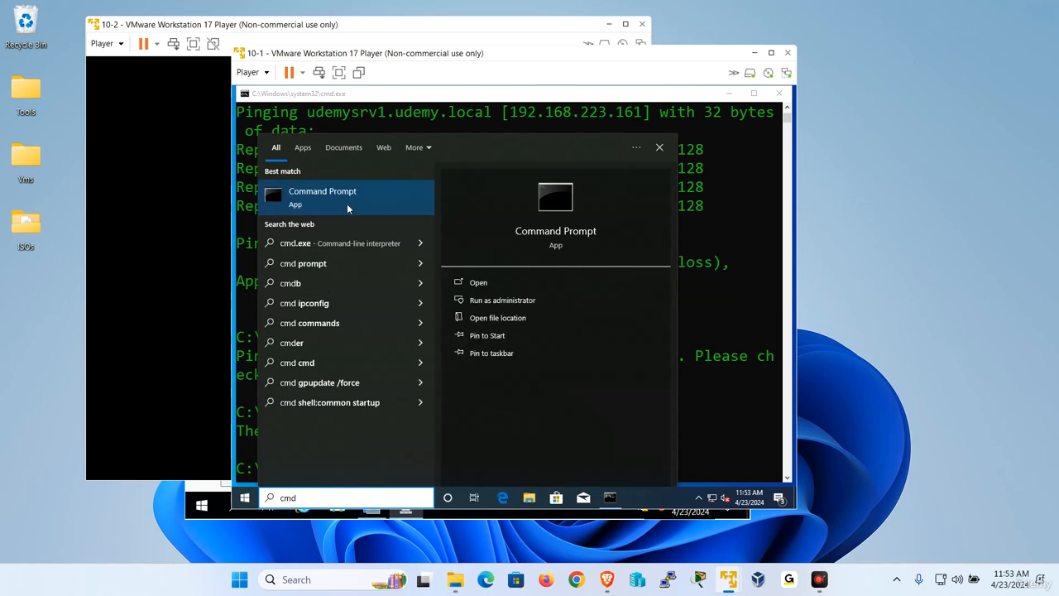
pyautogui.rightClick(347, 203)
pyautogui.click(410, 215)
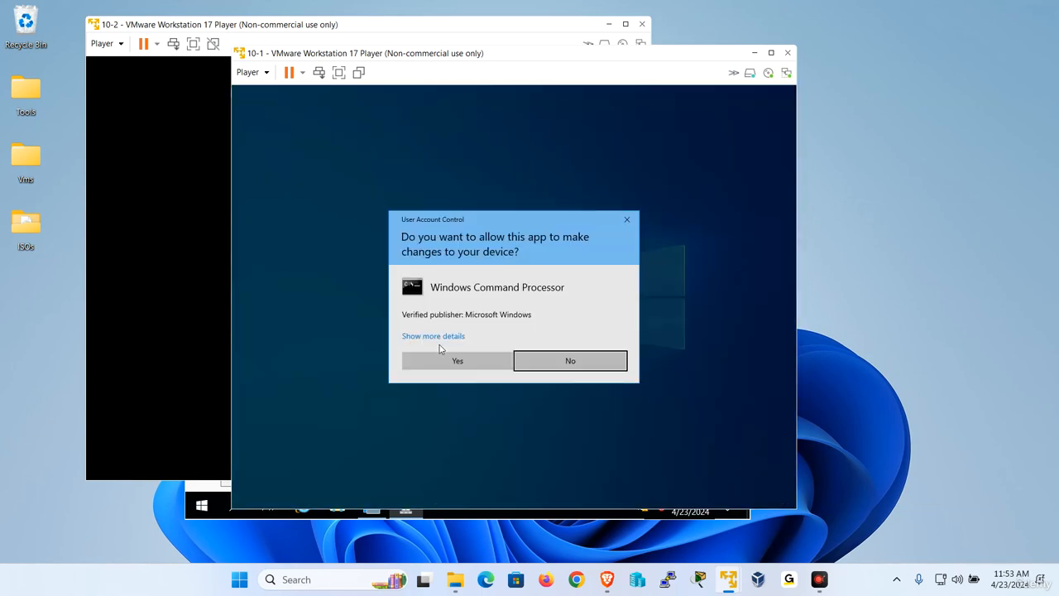
pyautogui.click(445, 357)
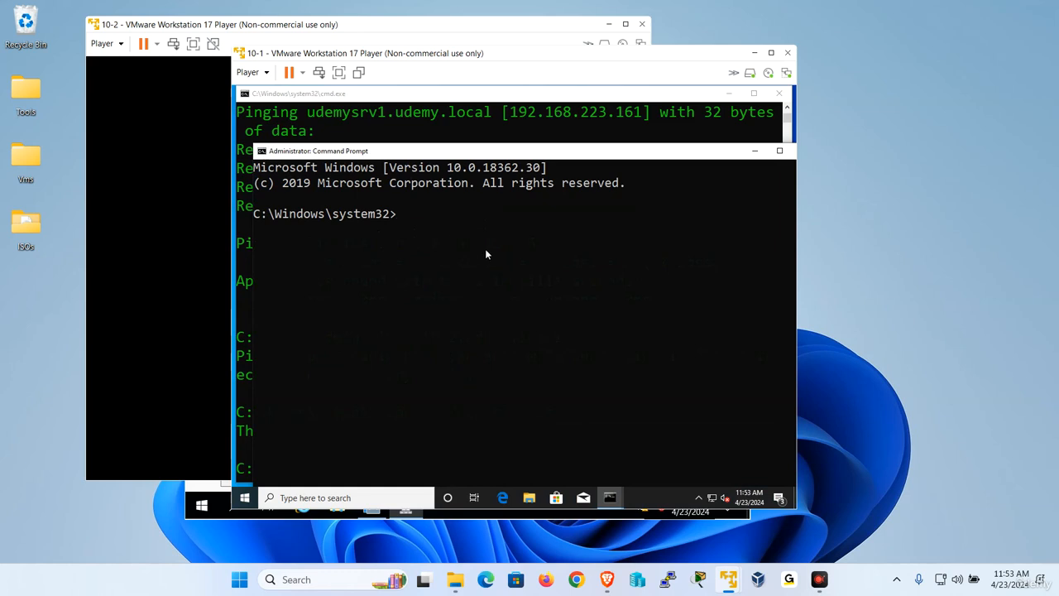
pyautogui.write('color 2')
pyautogui.press('Return')
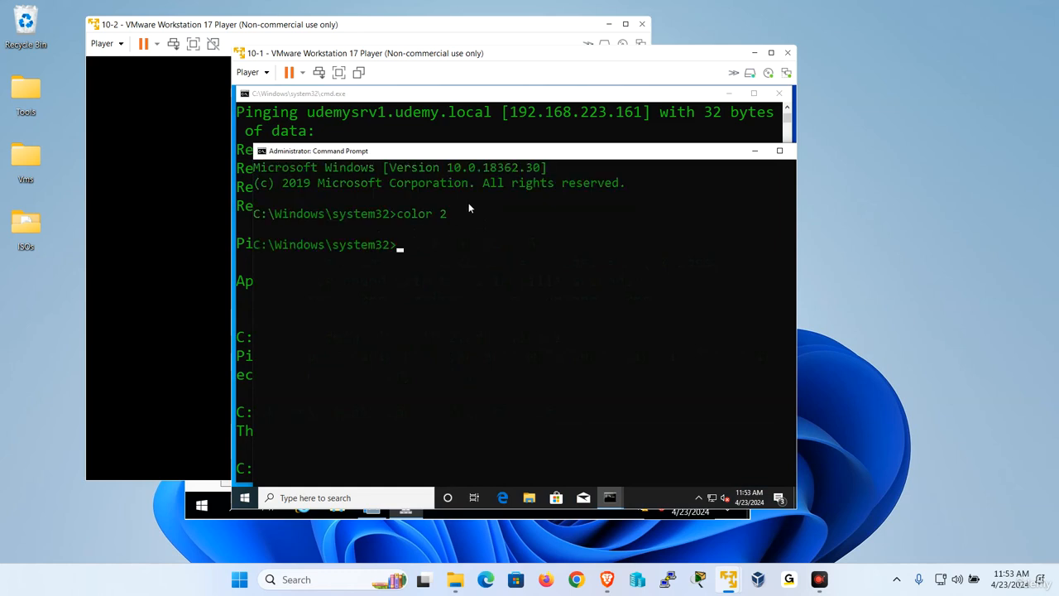
# Change the elevated prompt's directory to the root of C: and clear the screen
pyautogui.write('cd]')
pyautogui.press('Return')
pyautogui.write('cl')
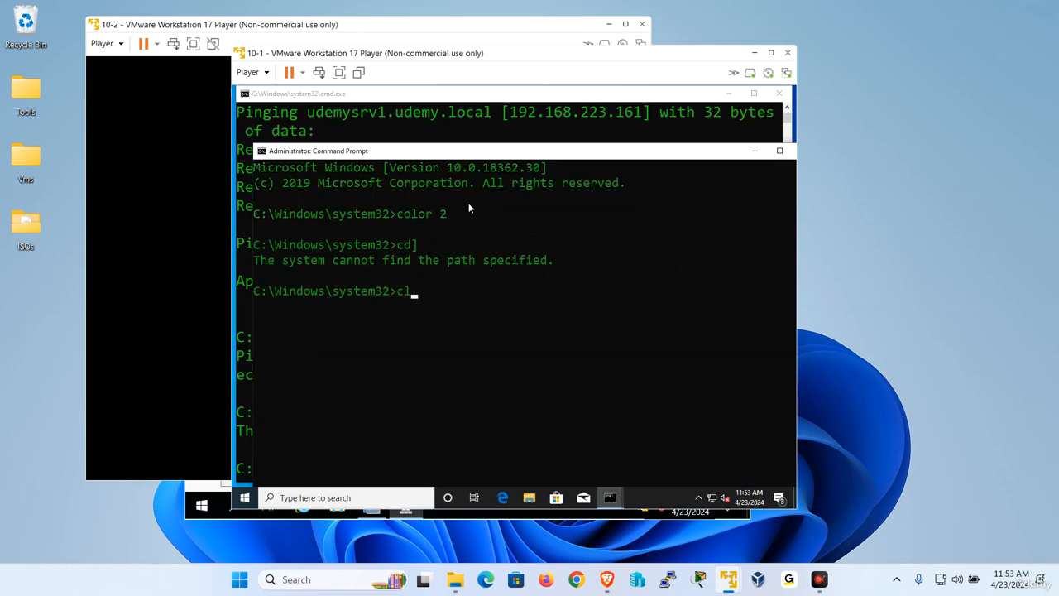
pyautogui.write('s')
pyautogui.press('Return')
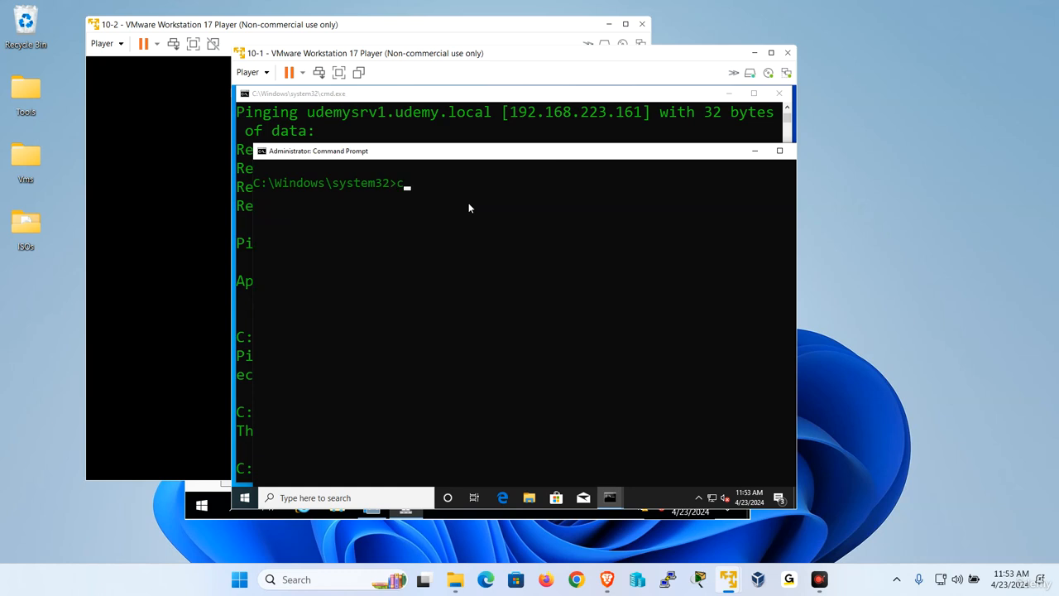
pyautogui.write('cd\\')
pyautogui.press('Return')
pyautogui.write('cls')
pyautogui.press('Return')
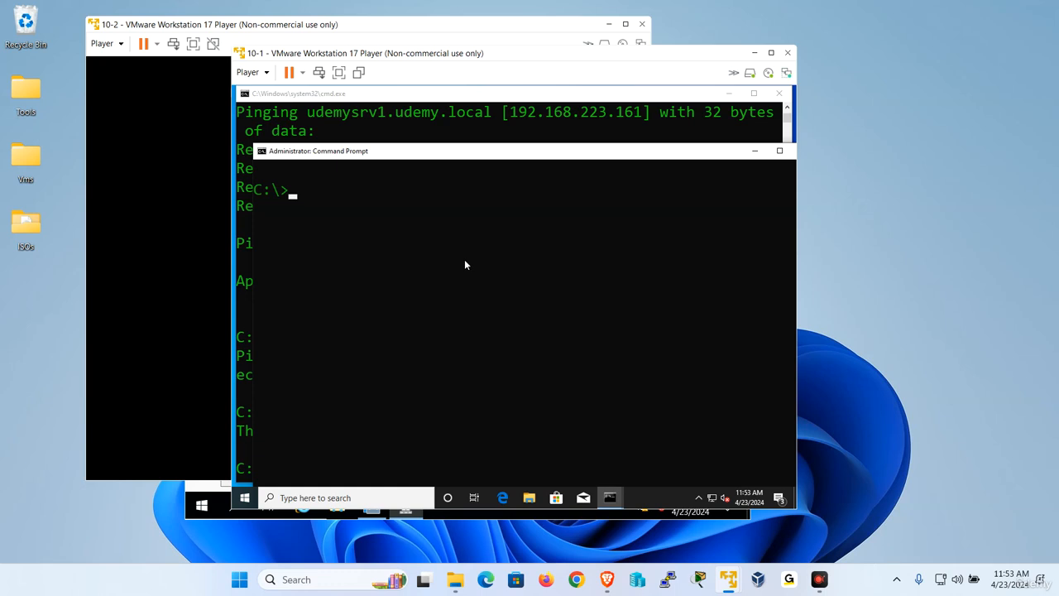
# Register the 10-1 client in DNS by running ipconfig /registerdns in the elevated prompt
pyautogui.write('ipconfig')
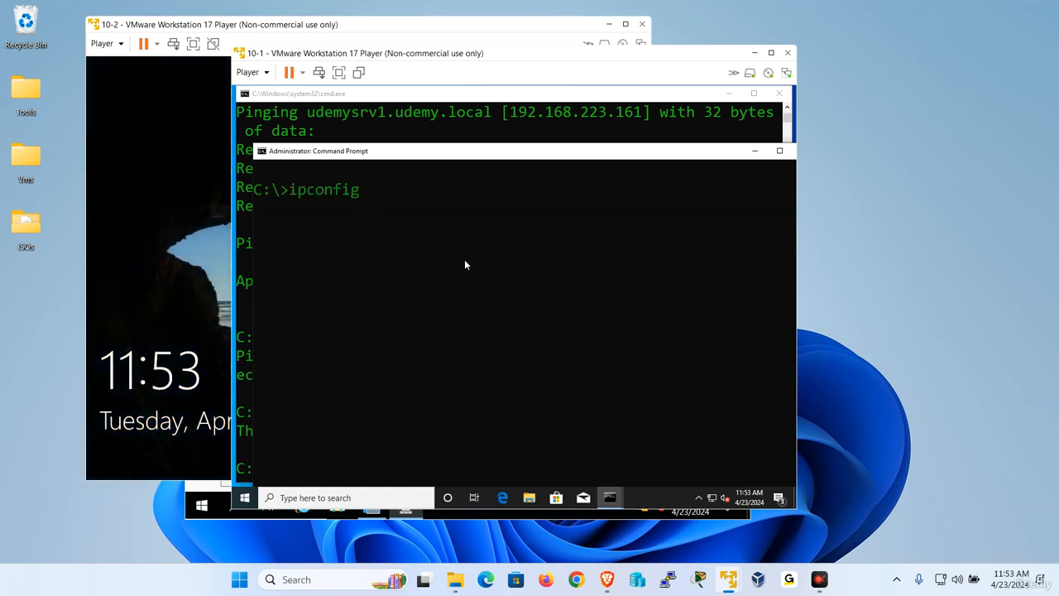
pyautogui.write(' /registerdns')
pyautogui.press('Return')
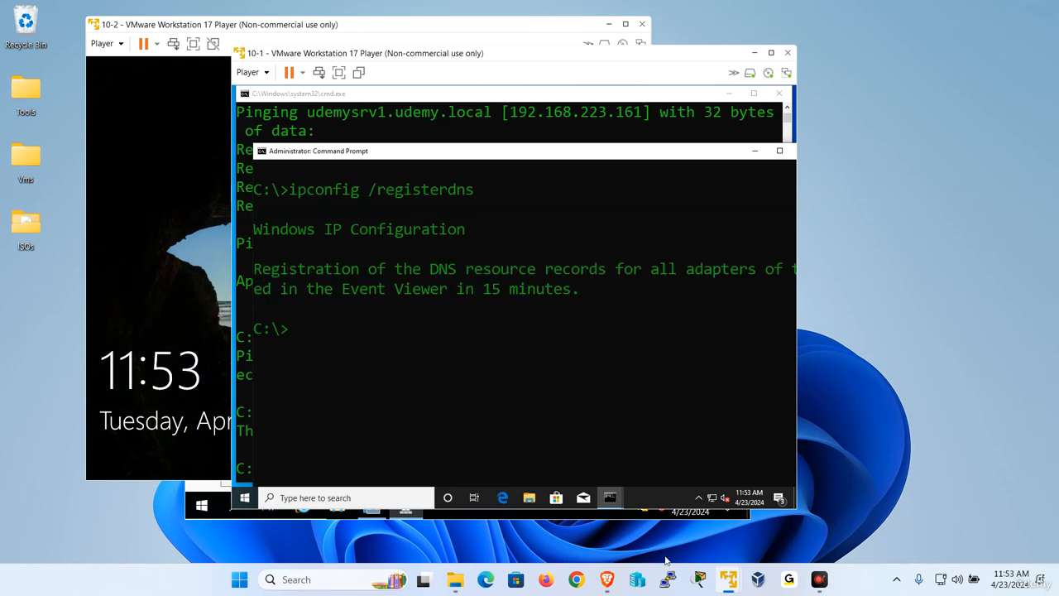
# Switch to the 2019-1 server and refresh the udemy.local zone to check the W10-1 and W10-2 host records
pyautogui.moveTo(616, 579)
pyautogui.moveTo(728, 579)
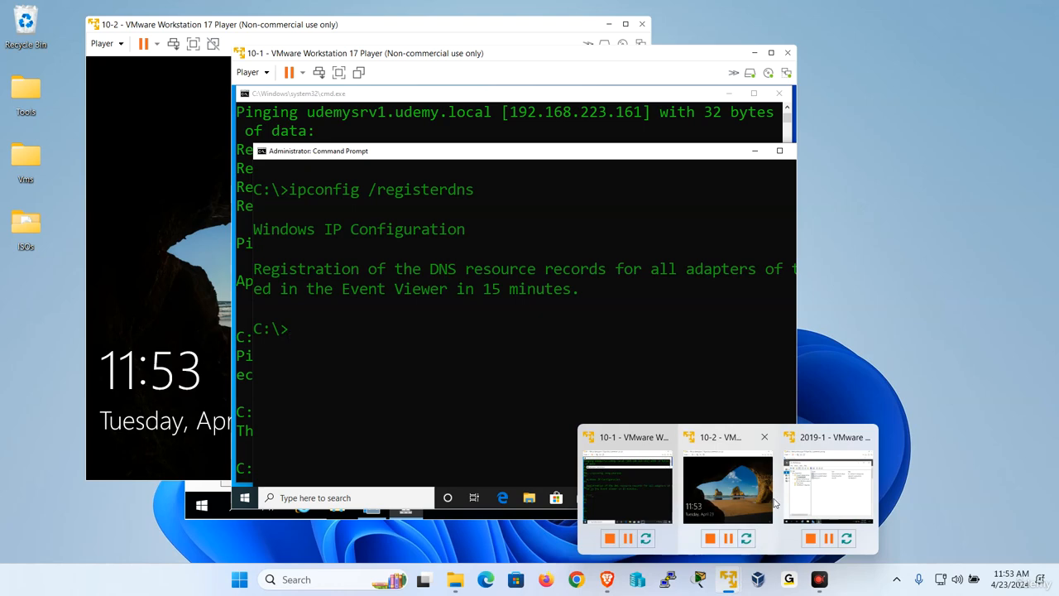
pyautogui.click(831, 497)
pyautogui.rightClick(502, 321)
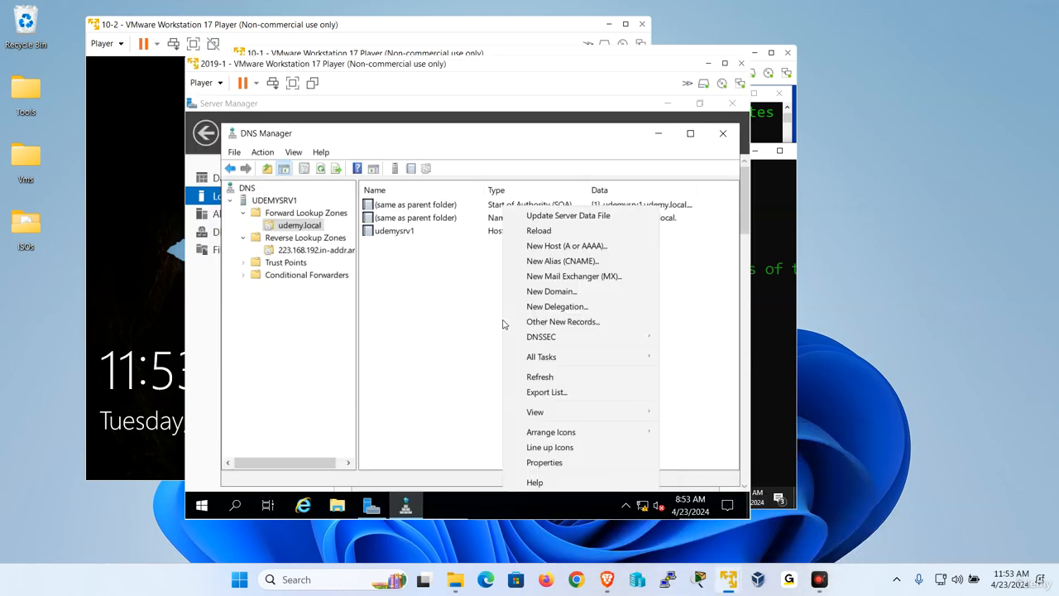
pyautogui.click(553, 377)
pyautogui.click(407, 246)
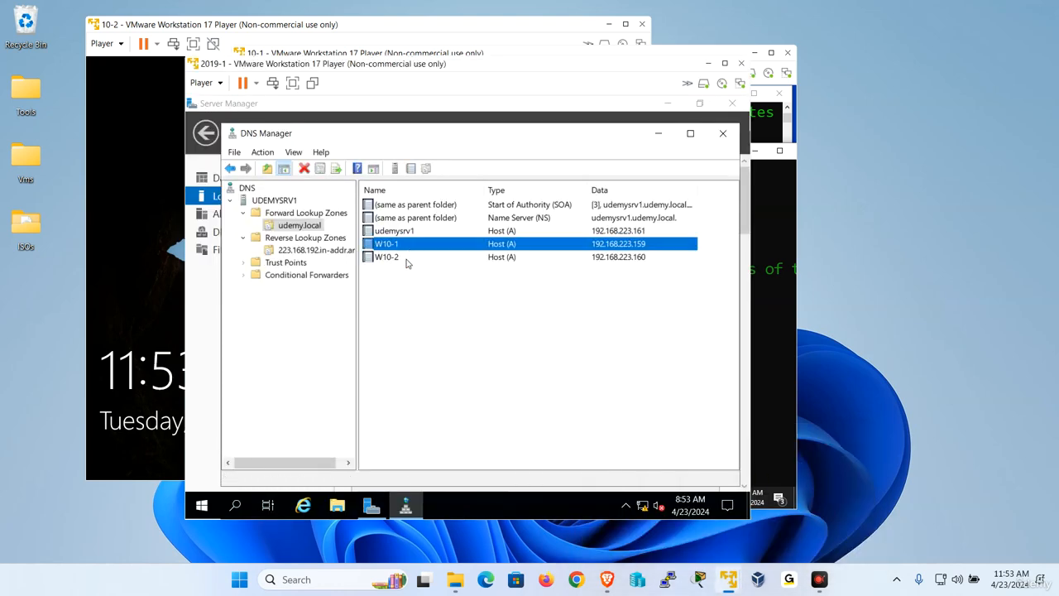
pyautogui.click(398, 259)
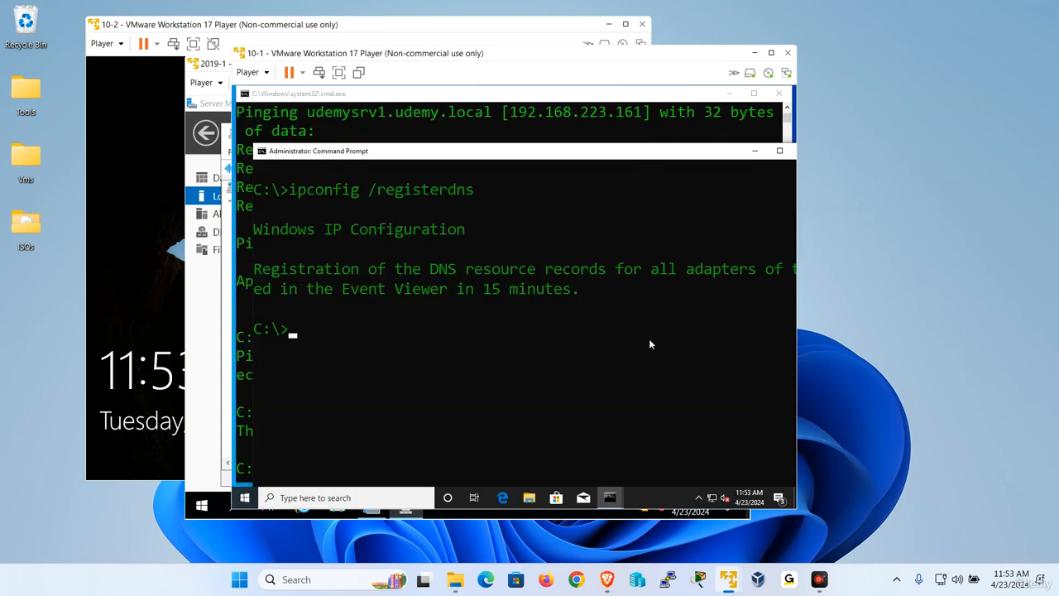
# Return to the 10-1 virtual machine and ping w10-2.udemy.local again from the non-elevated command prompt
pyautogui.click(767, 339)
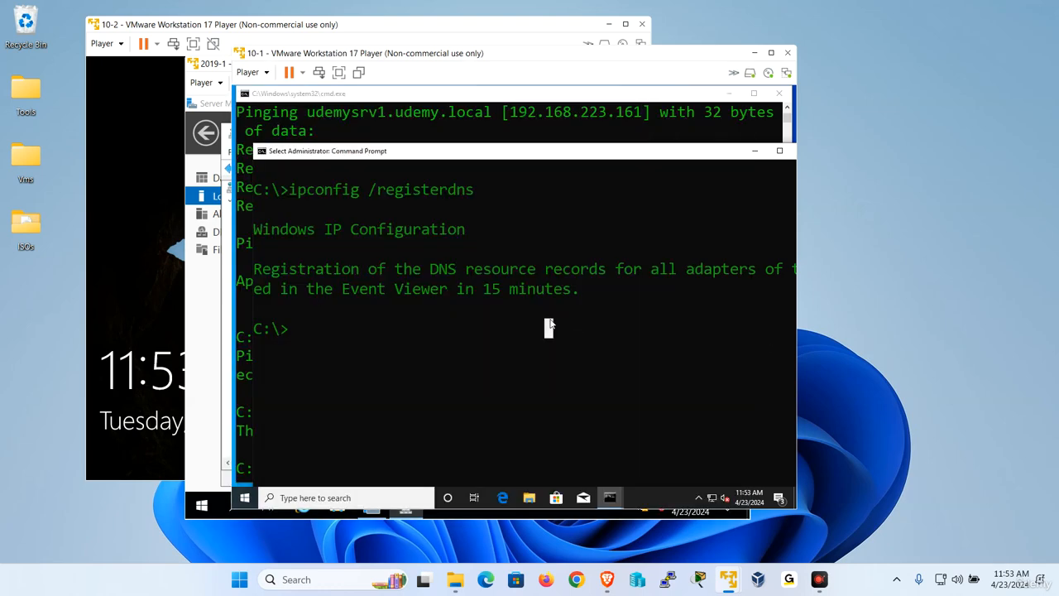
pyautogui.click(485, 139)
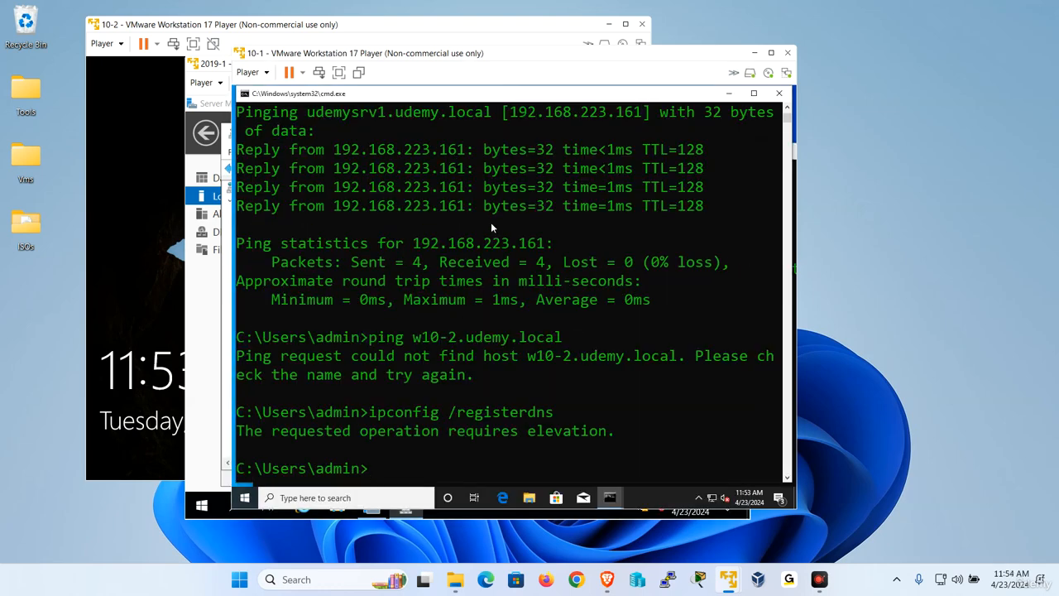
pyautogui.press('Up')
pyautogui.press('Up')
pyautogui.press('Up')
pyautogui.press('Down')
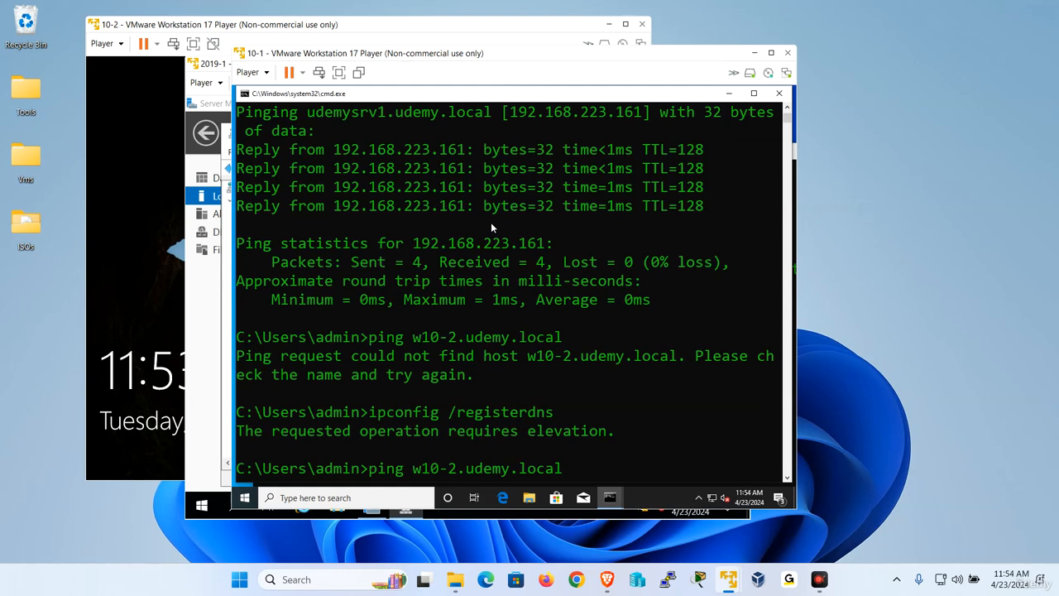
pyautogui.press('Return')
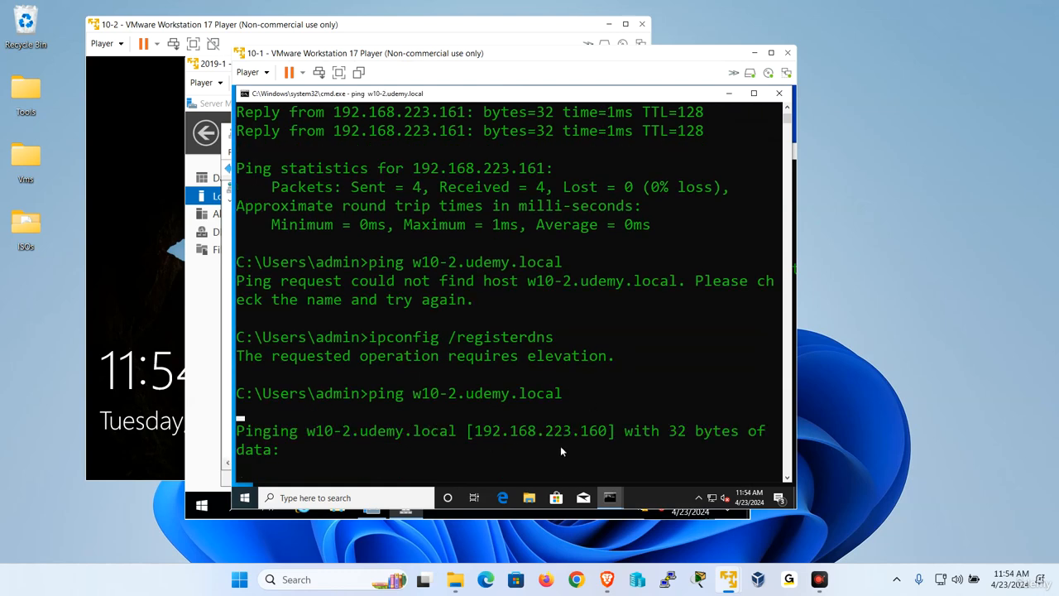
# Unlock the 10-2 virtual machine with Ctrl+Alt+Del and sign in by entering the account password
pyautogui.click(137, 276)
pyautogui.click(105, 43)
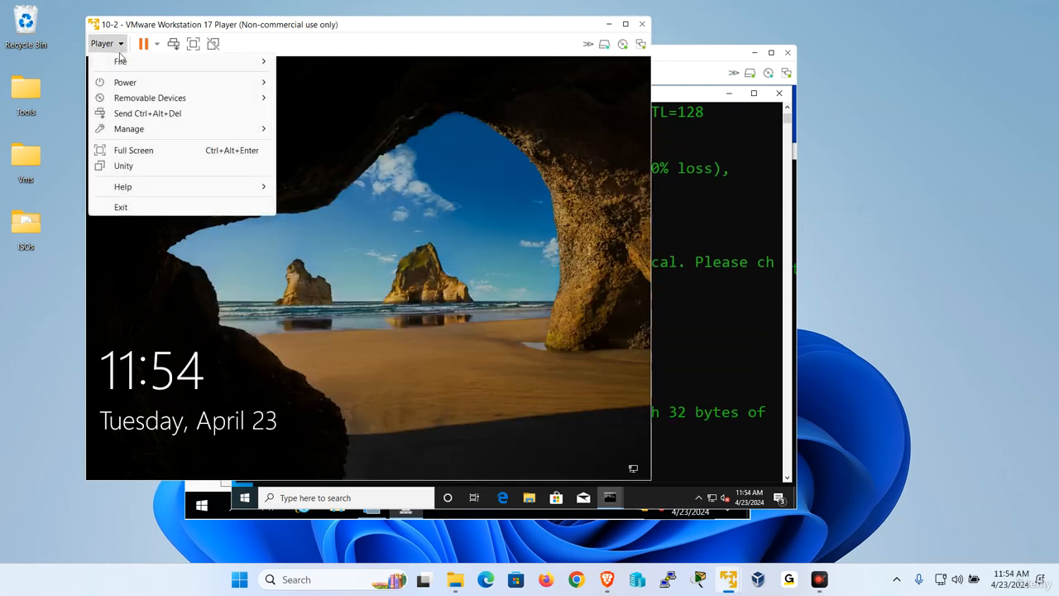
pyautogui.click(162, 114)
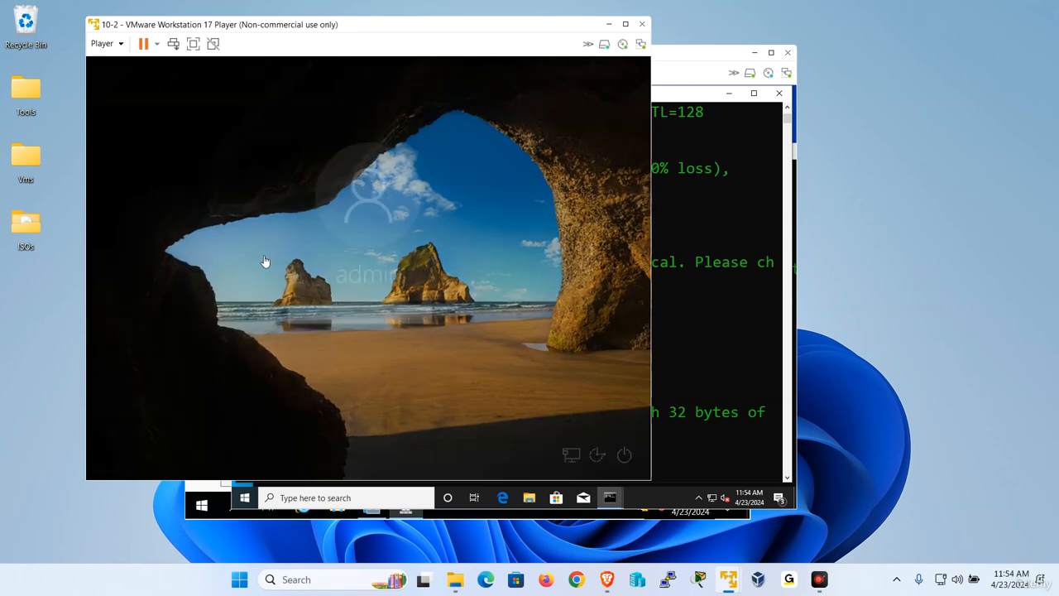
pyautogui.click(337, 318)
pyautogui.write('••')
pyautogui.press('Return')
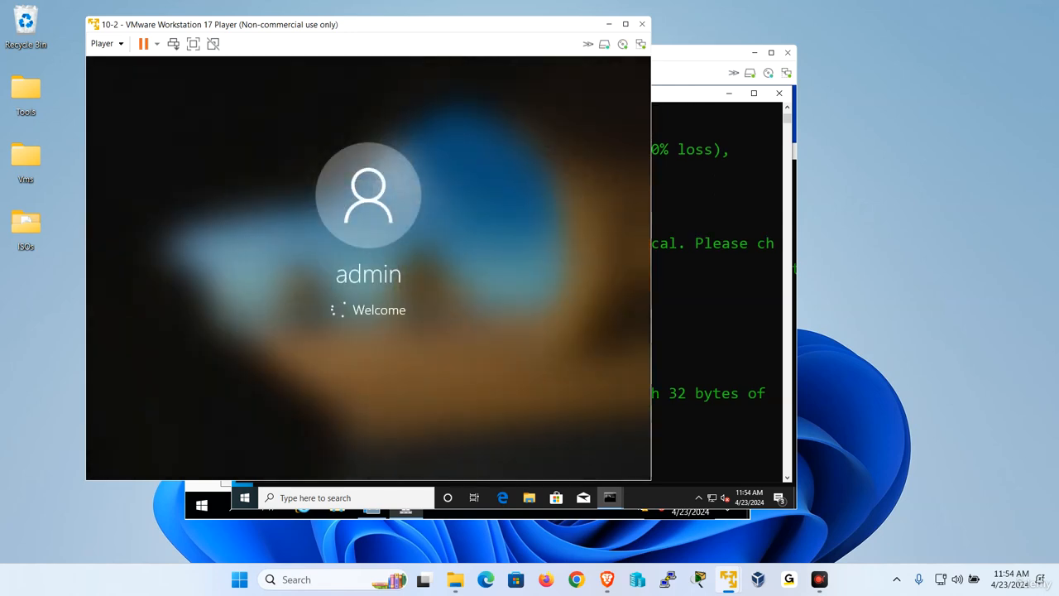
# Turn off Windows Defender Firewall for both private and public networks on the 10-1 virtual machine
pyautogui.click(705, 356)
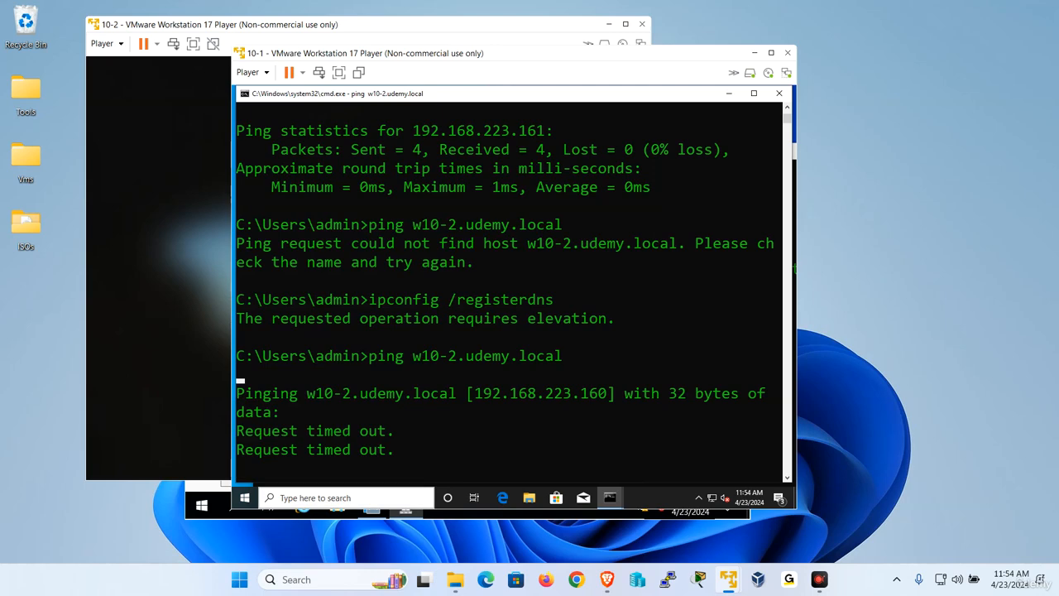
pyautogui.click(314, 498)
pyautogui.write('contr')
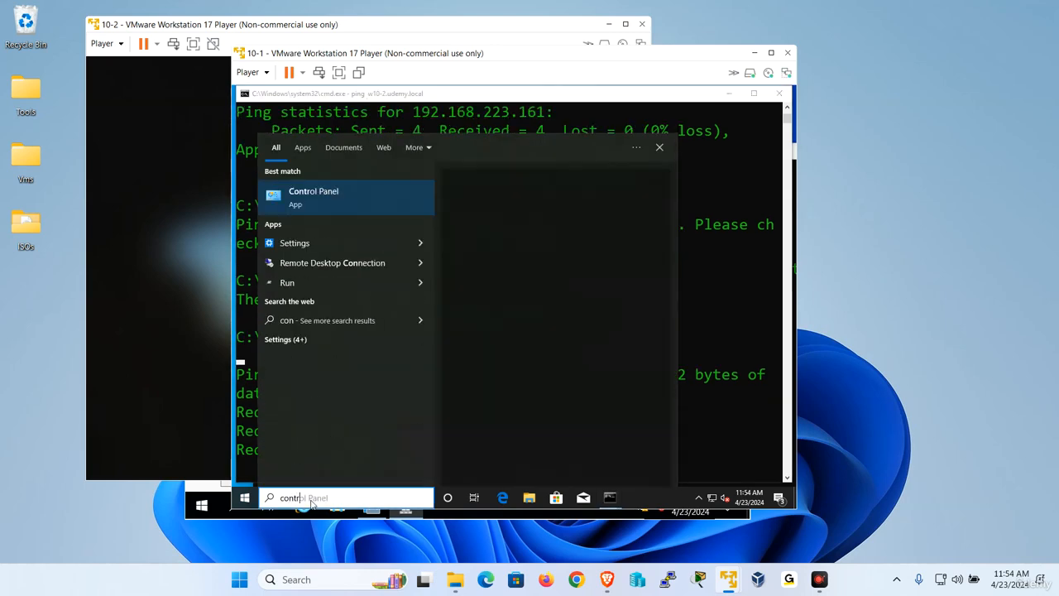
pyautogui.click(350, 207)
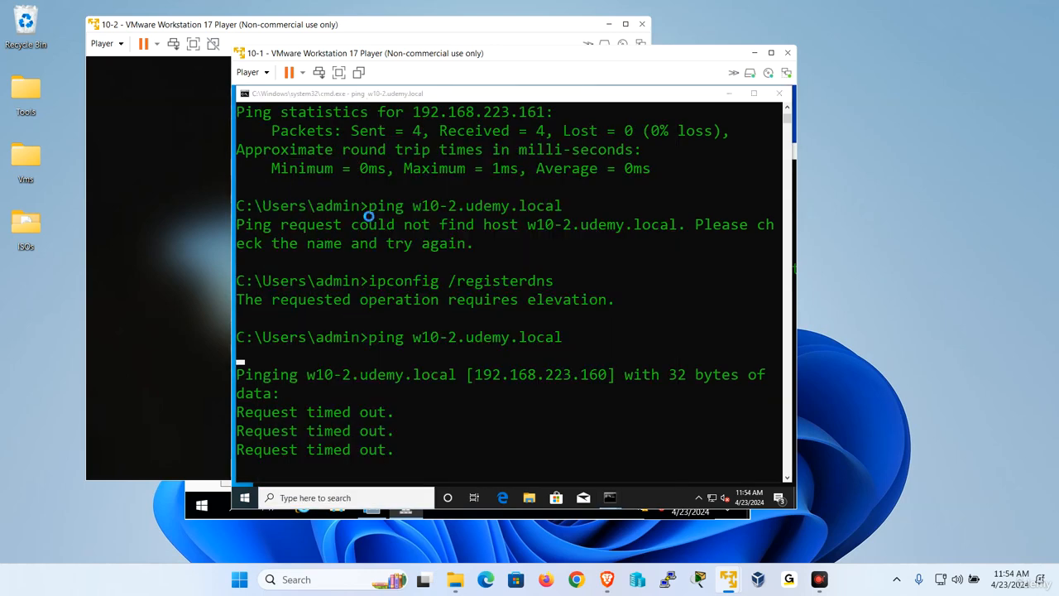
pyautogui.scroll(-3, 527, 333)
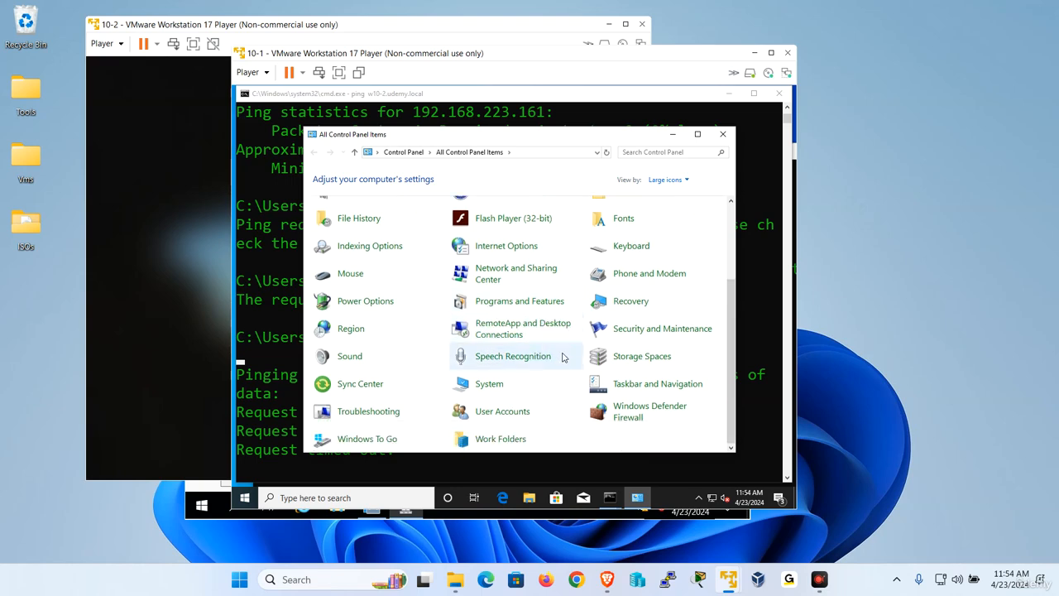
pyautogui.click(633, 411)
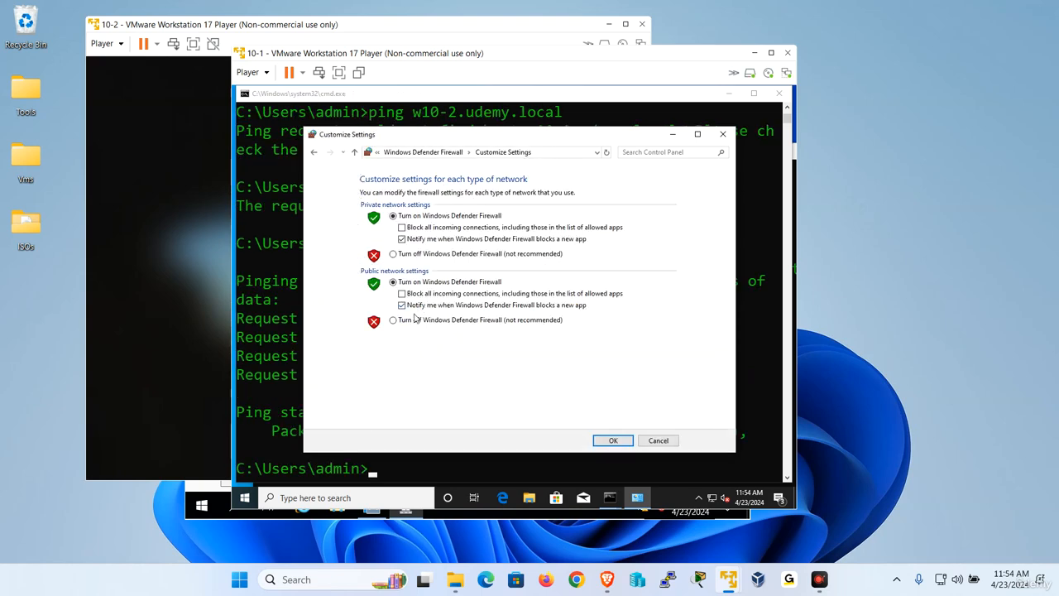
pyautogui.click(431, 254)
pyautogui.click(416, 323)
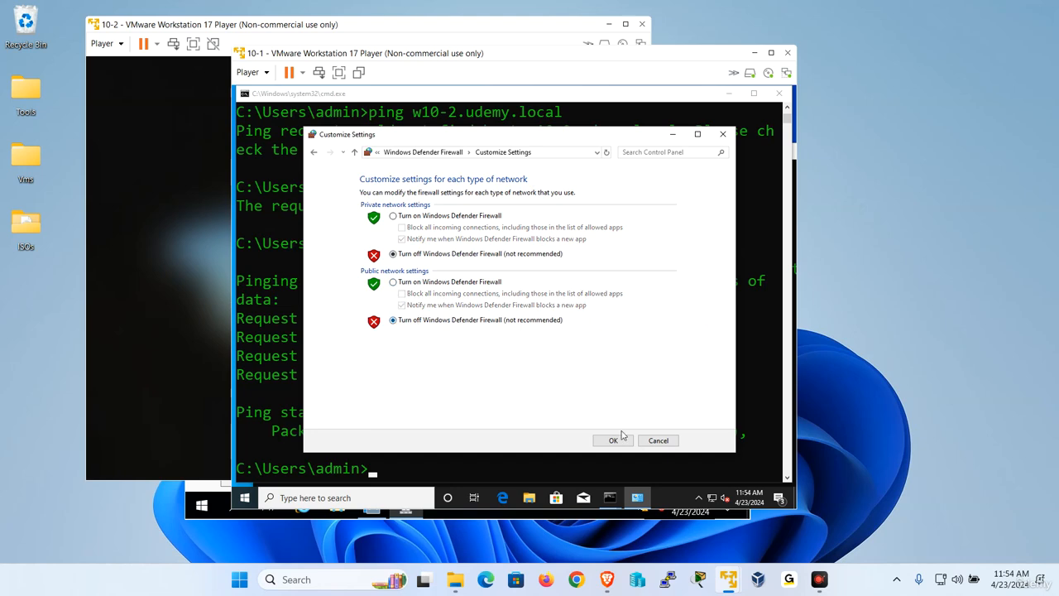
pyautogui.click(613, 440)
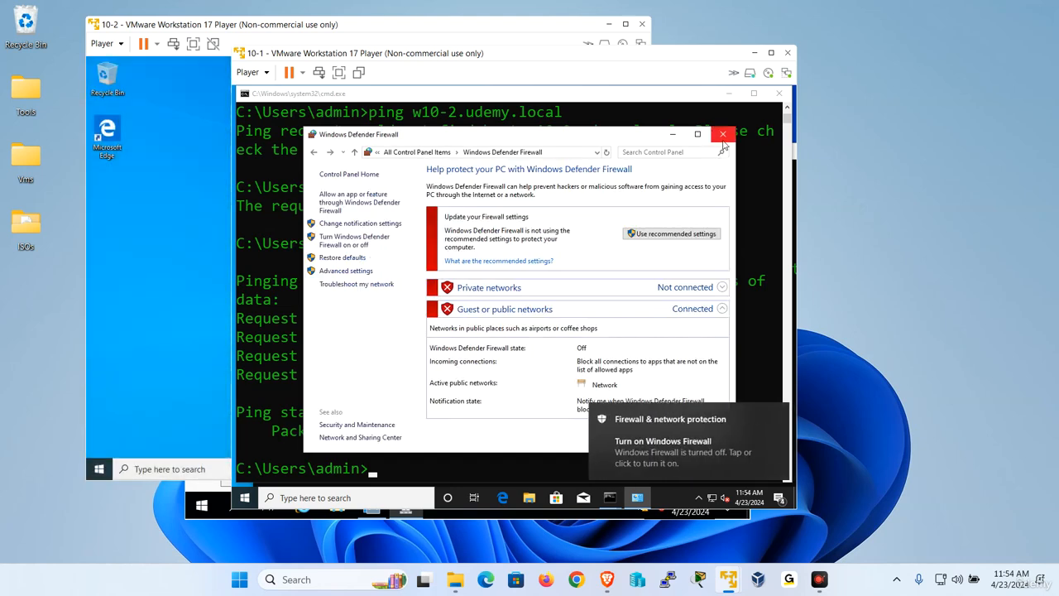
pyautogui.click(723, 134)
# Open Control Panel on the 10-2 virtual machine and show its items as large icons
pyautogui.click(157, 373)
pyautogui.press('super+s')
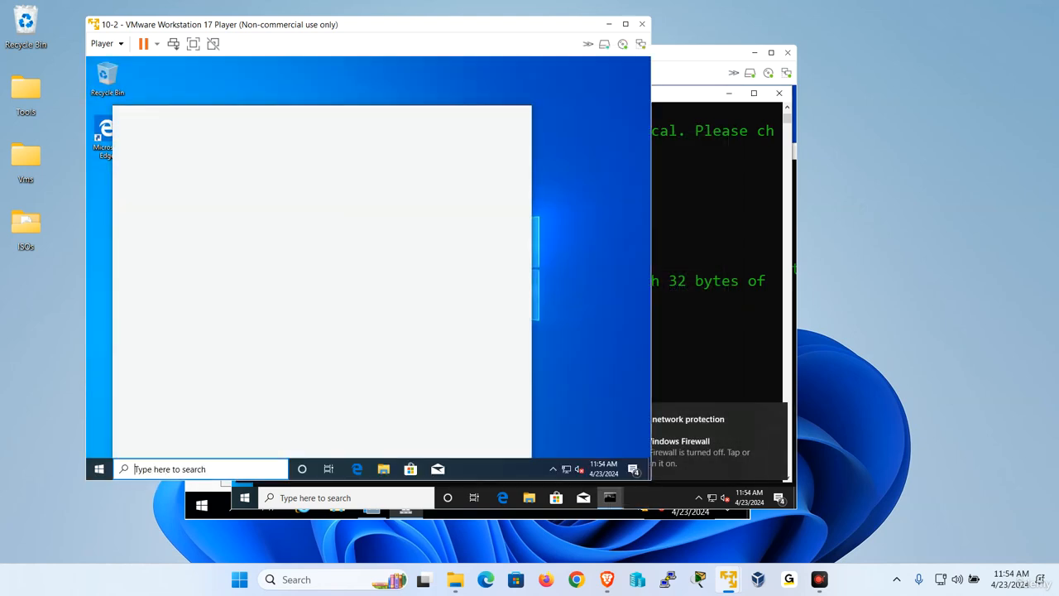
pyautogui.write('contr')
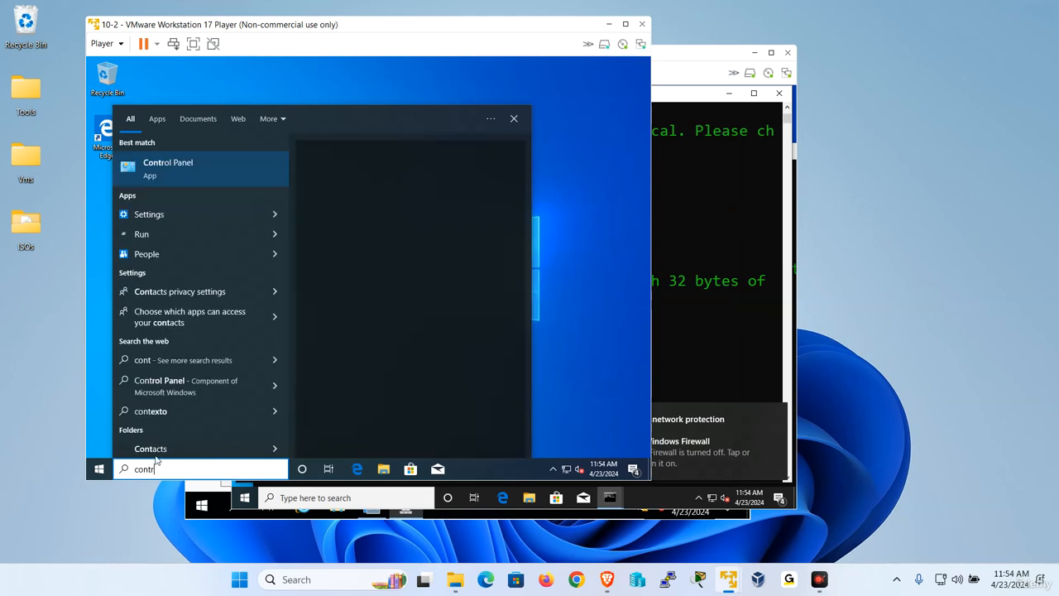
pyautogui.press('Return')
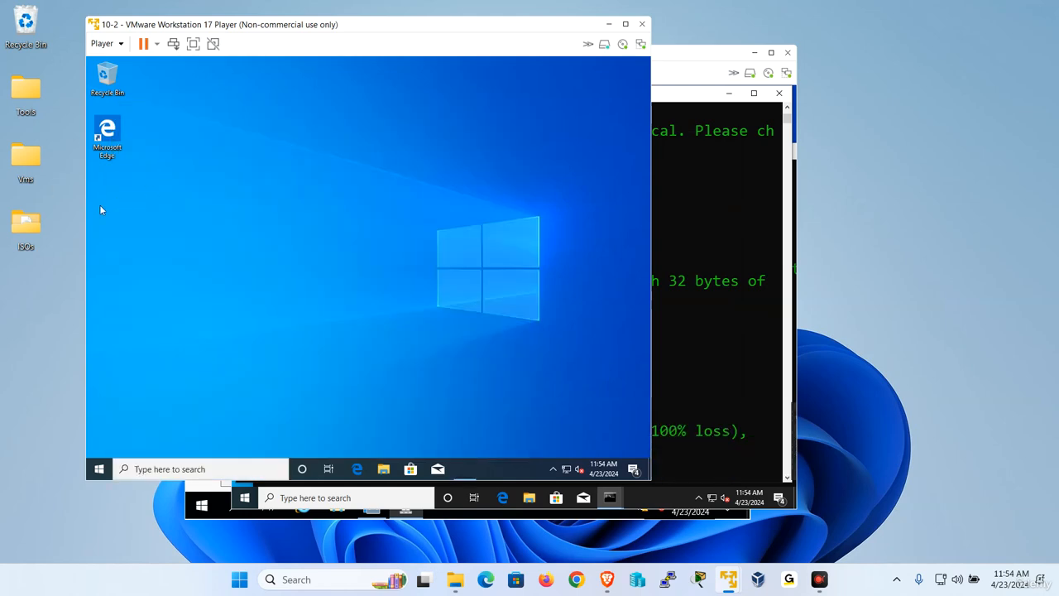
pyautogui.click(541, 152)
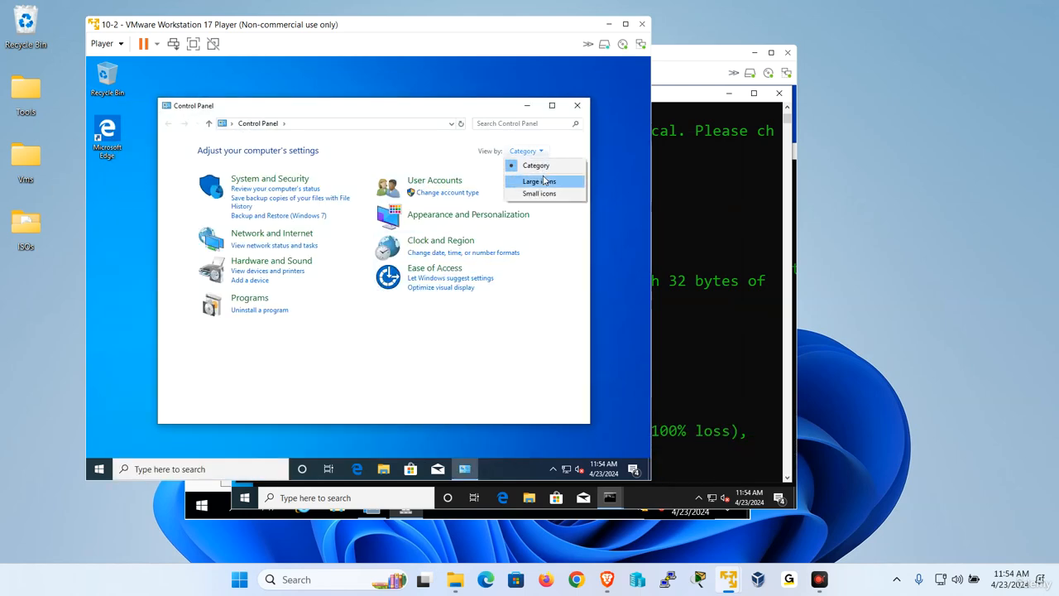
pyautogui.click(523, 177)
# Turn off Windows Defender Firewall for both private and public networks on the 10-2 virtual machine
pyautogui.scroll(-3, 418, 275)
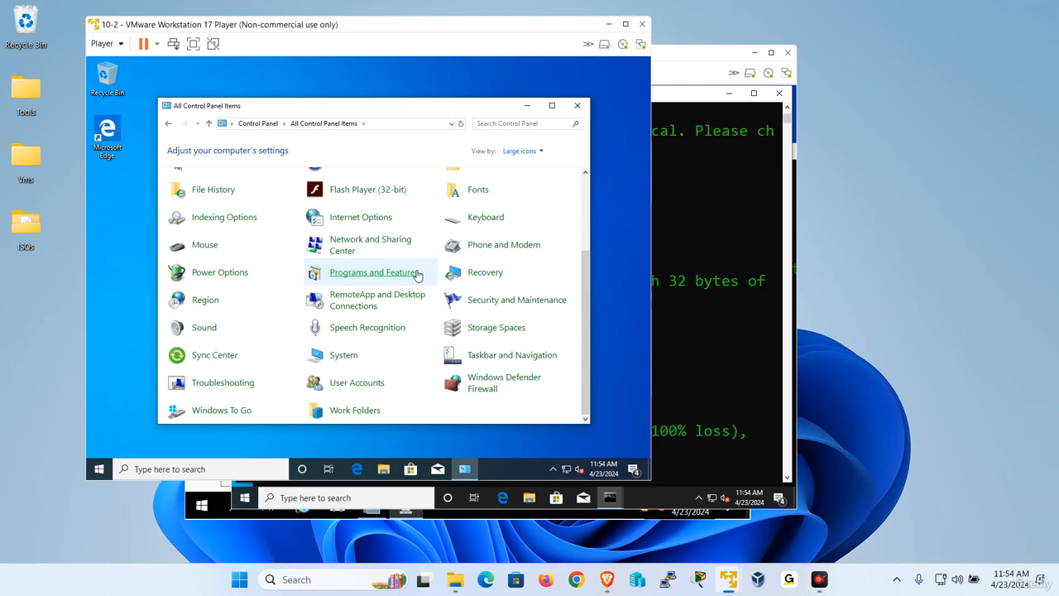
pyautogui.click(521, 385)
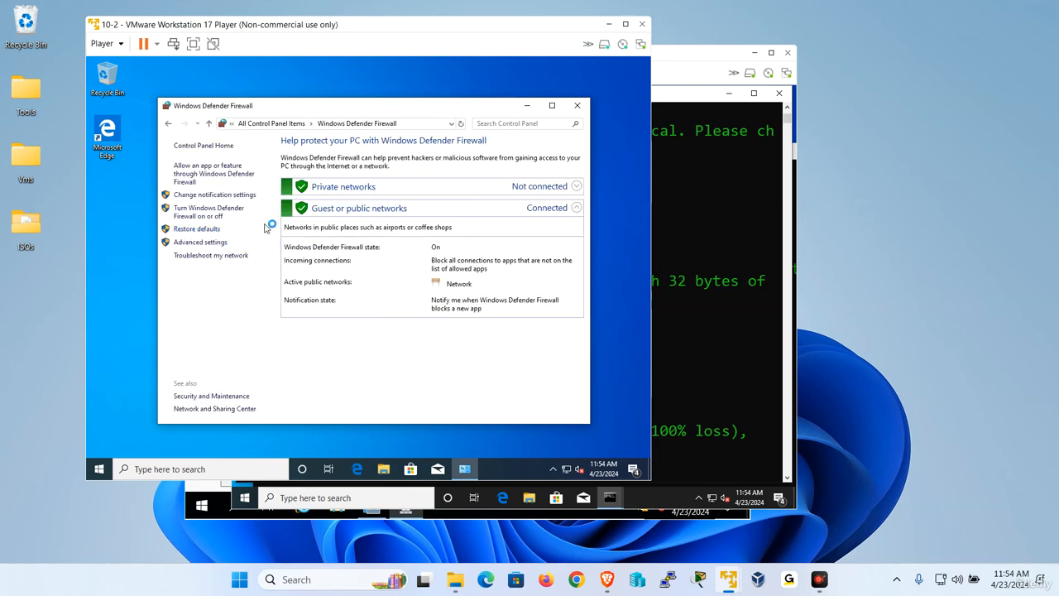
pyautogui.click(217, 216)
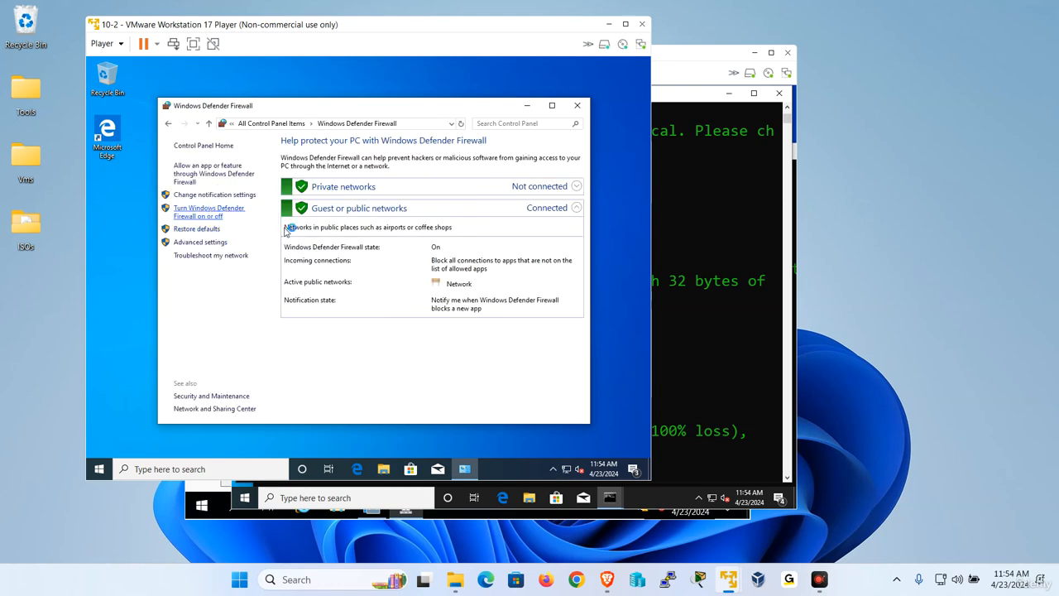
pyautogui.click(267, 226)
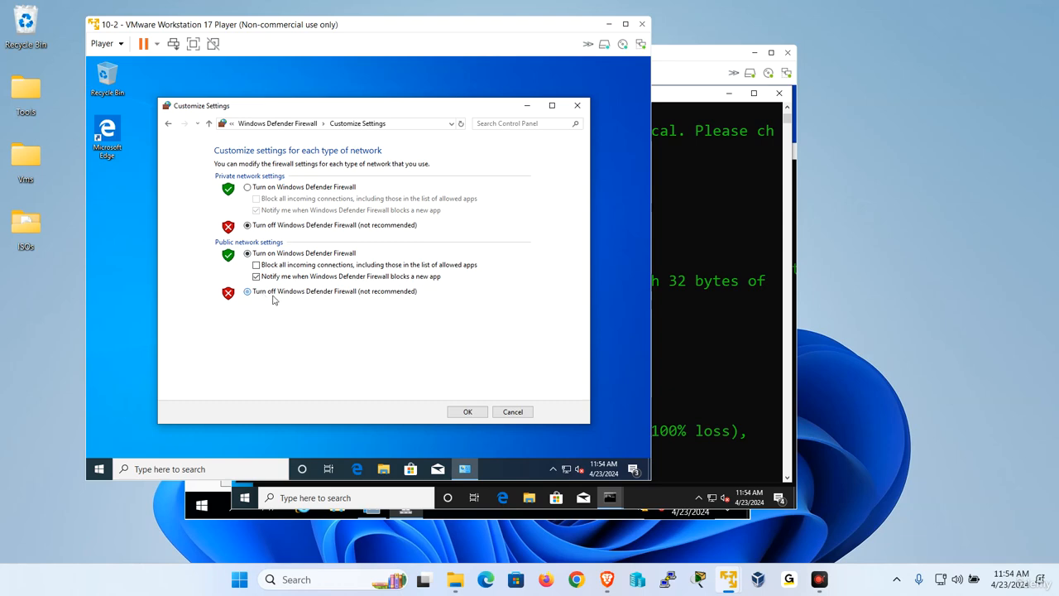
pyautogui.click(273, 294)
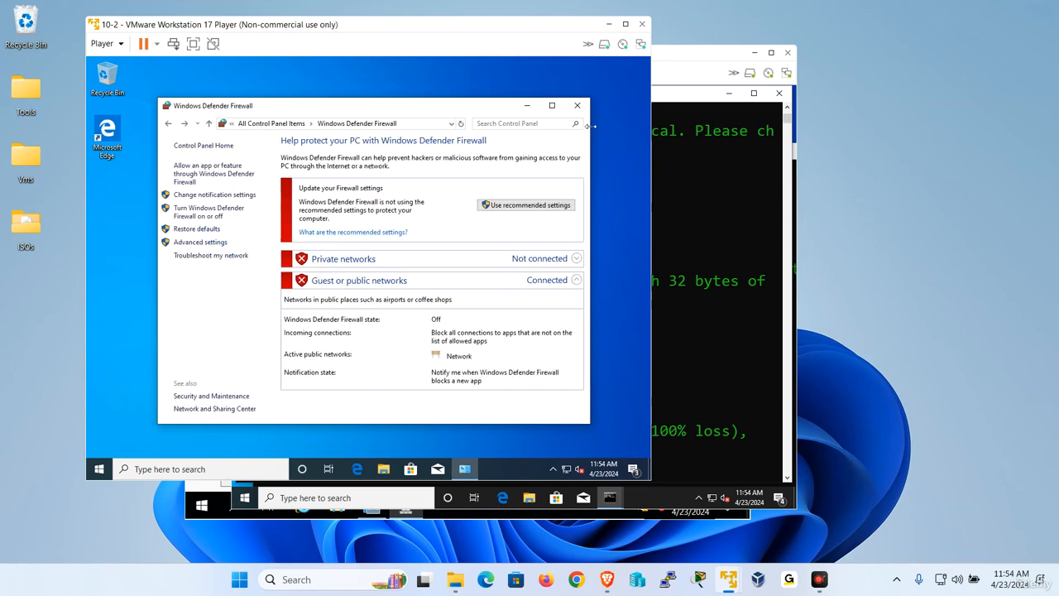
# Return to the 10-1 virtual machine and repeat the ping of w10-2.udemy.local from its command prompt
pyautogui.click(733, 334)
pyautogui.press('Up')
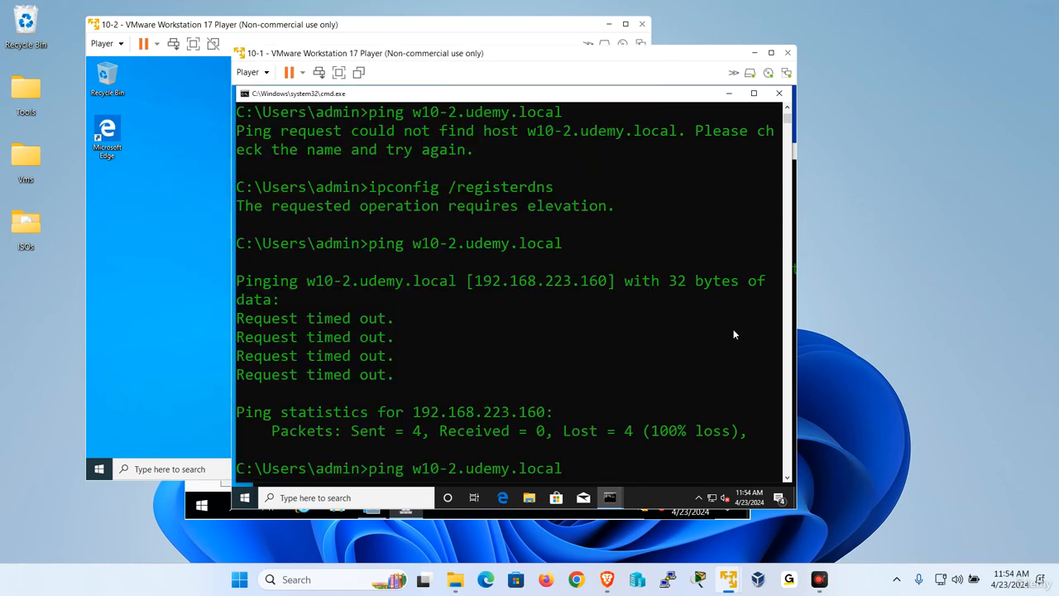
pyautogui.press('Return')
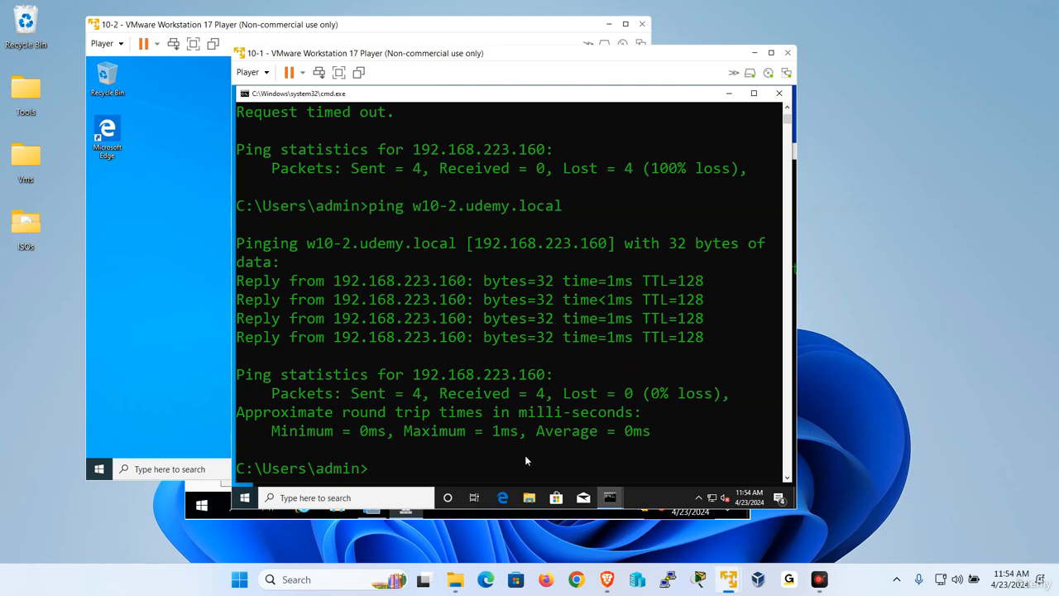
pyautogui.click(161, 383)
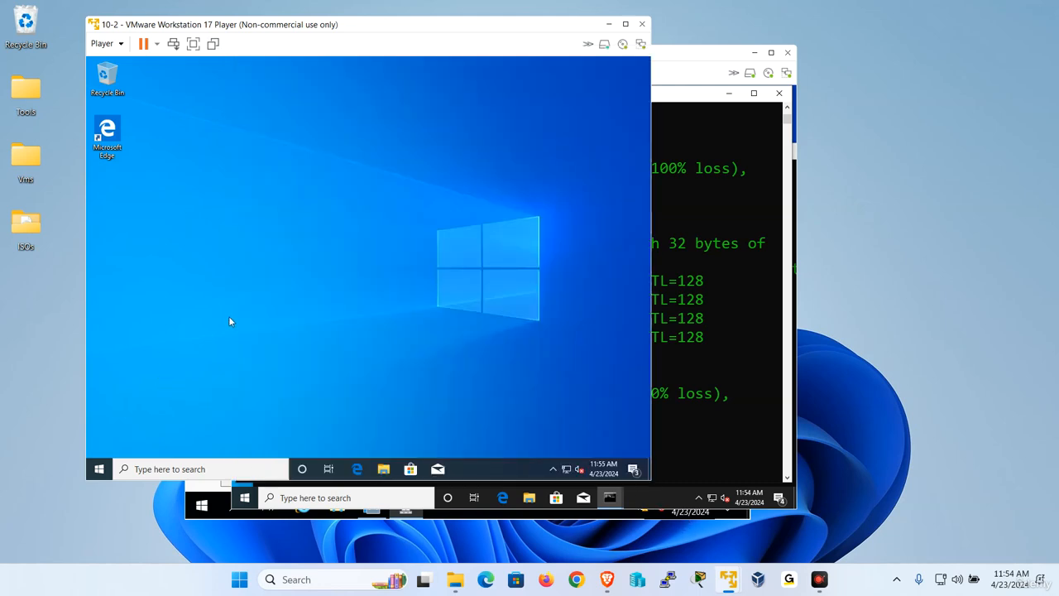
pyautogui.press('super+r')
pyautogui.press('Return')
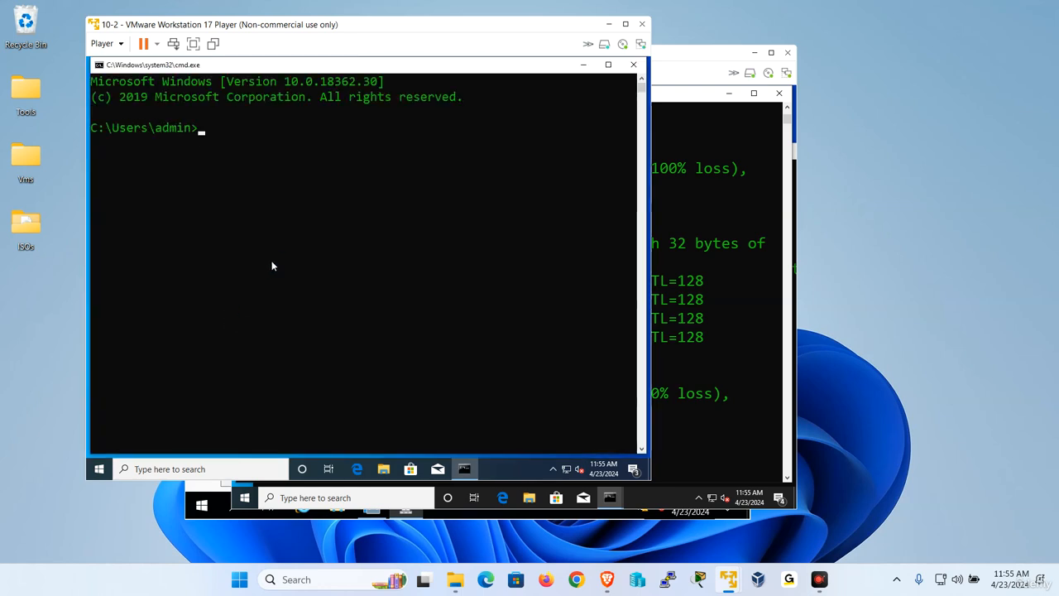
pyautogui.write('ping ww')
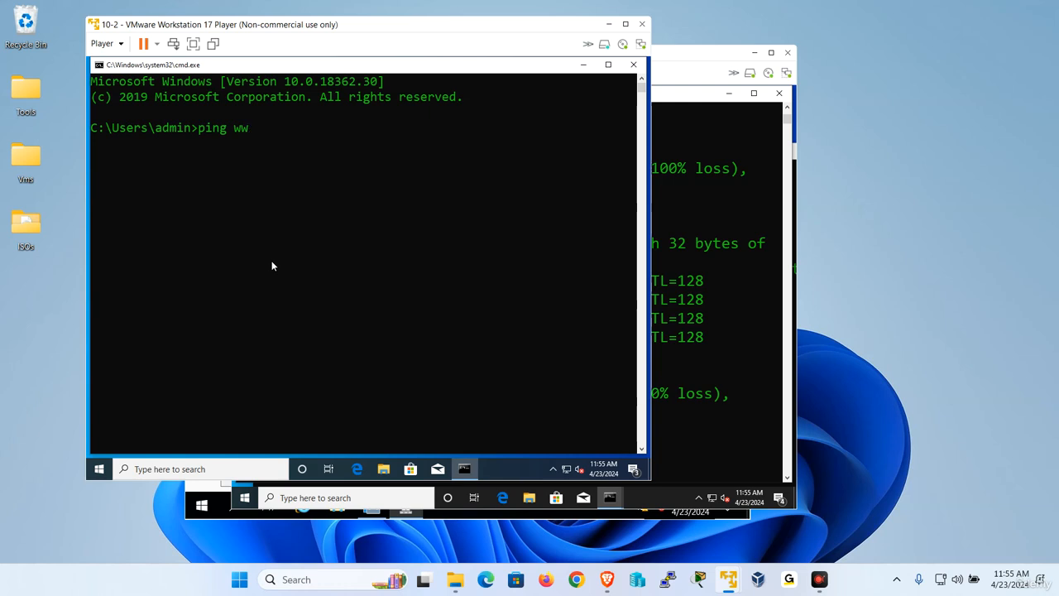
pyautogui.write('ww.google.com')
pyautogui.press('Return')
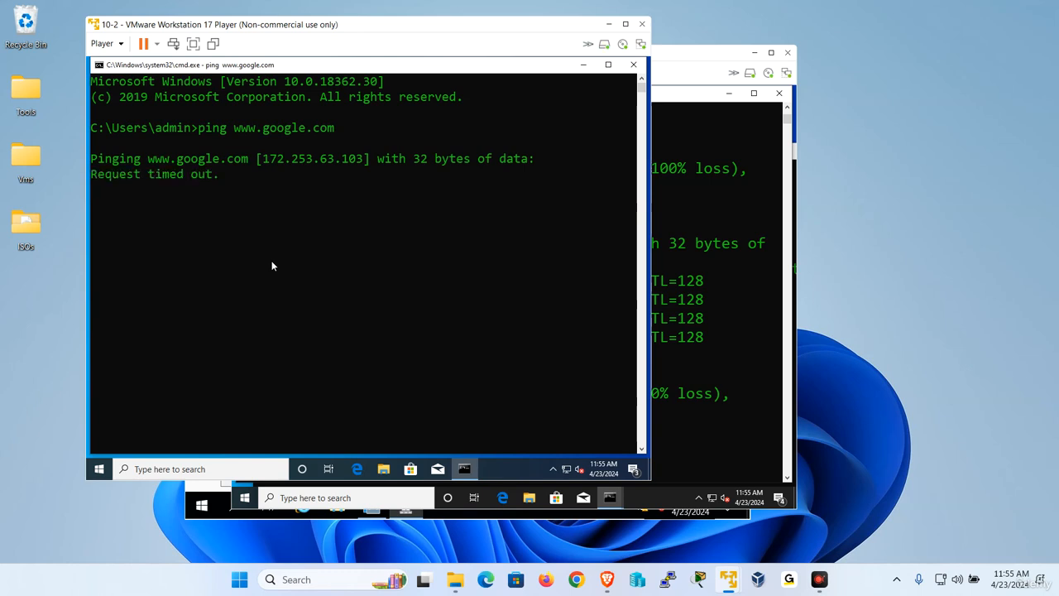
pyautogui.hotkey('ctrl', 'c')
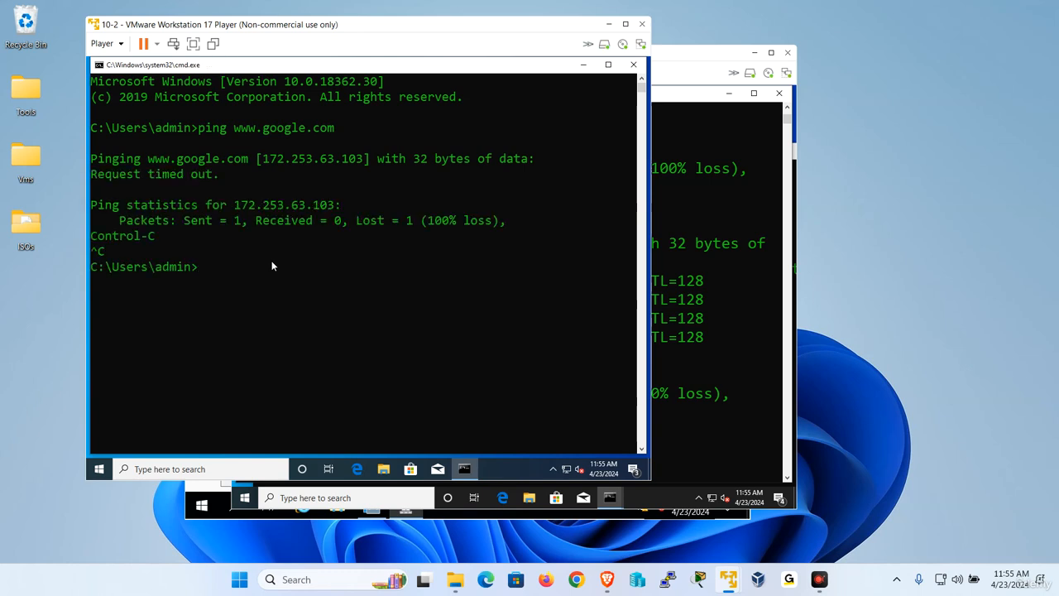
# Ping w10-1.udemy.local from the command prompt on 10-2 and highlight the host name in the command
pyautogui.write('pi')
pyautogui.write('ng w10-1.udemy.local')
pyautogui.press('Return')
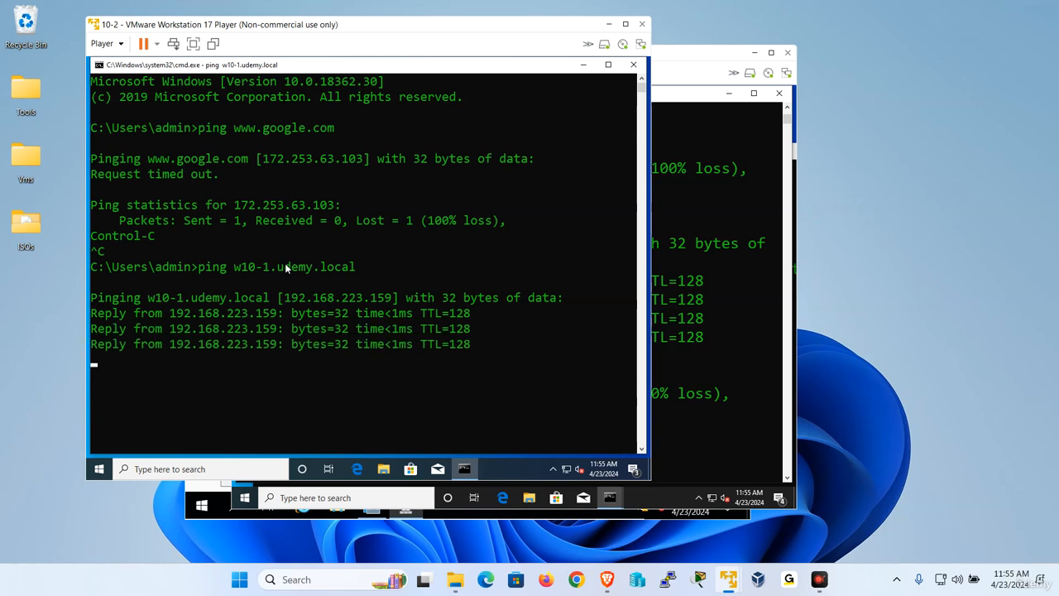
pyautogui.moveTo(235, 237); pyautogui.dragTo(269, 238)
# Switch to the 2019-1 virtual machine and check the udemy.local host records in DNS Manager against the ping on 10-2
pyautogui.click(694, 400)
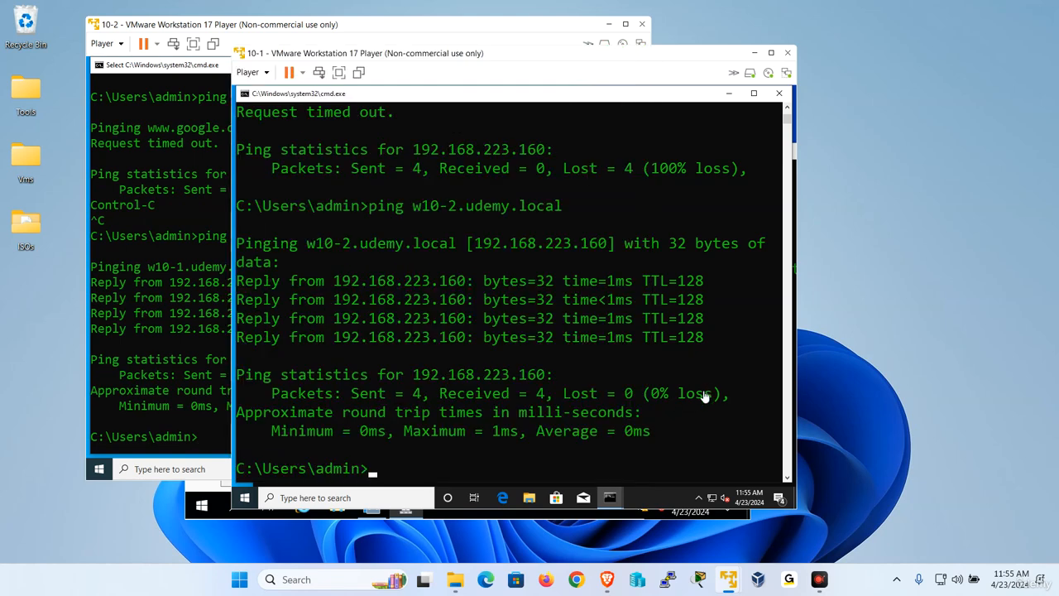
pyautogui.moveTo(716, 584)
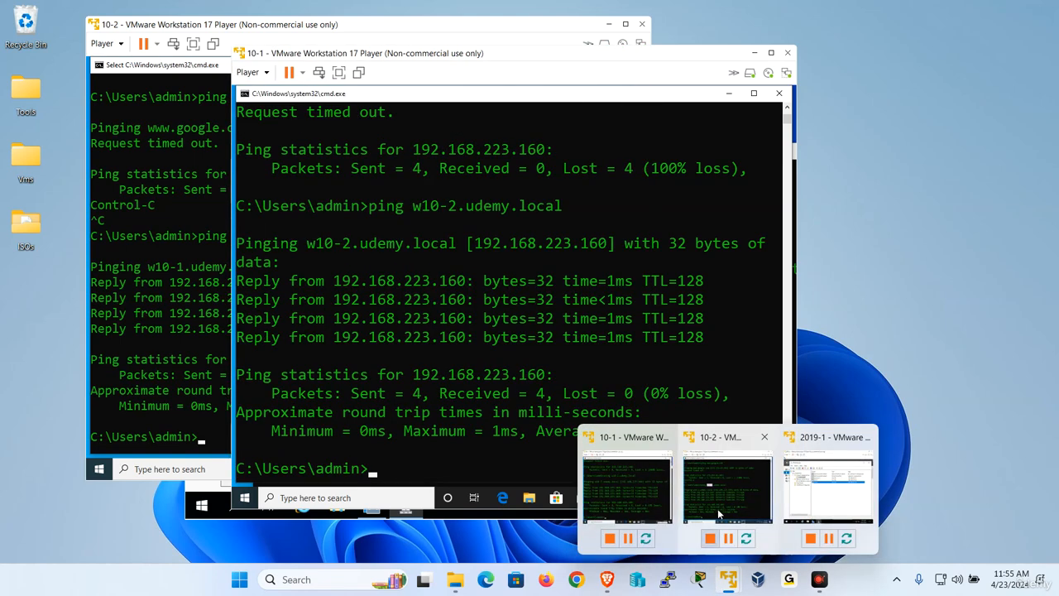
pyautogui.click(828, 489)
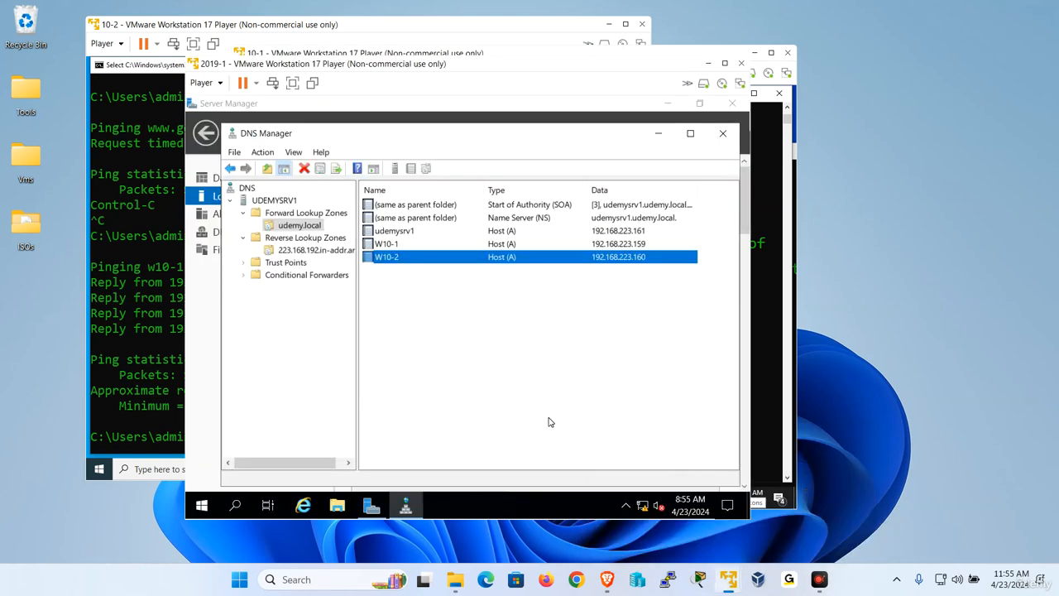
pyautogui.click(371, 505)
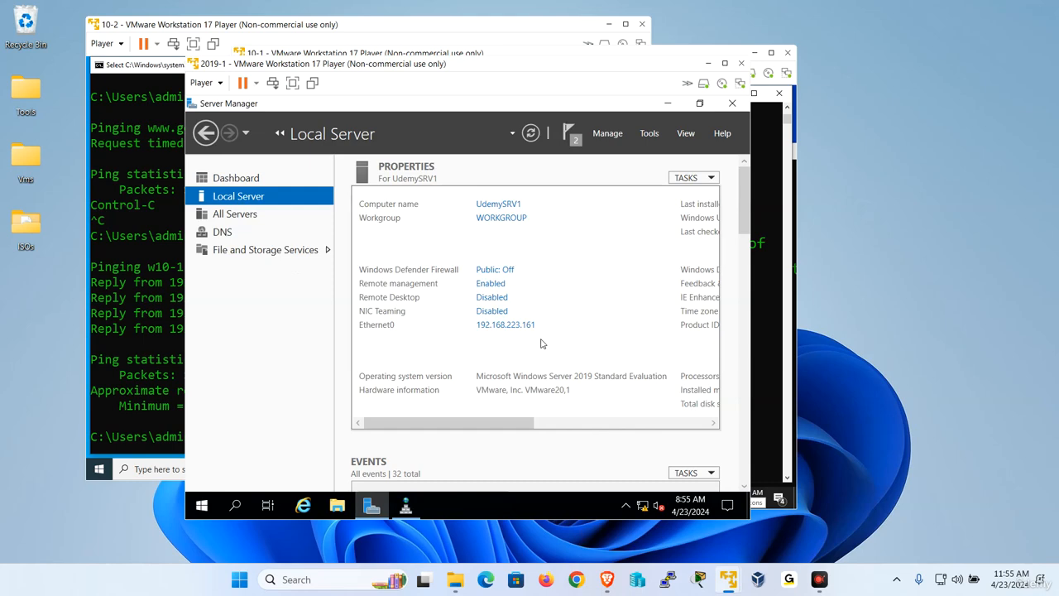
pyautogui.click(406, 505)
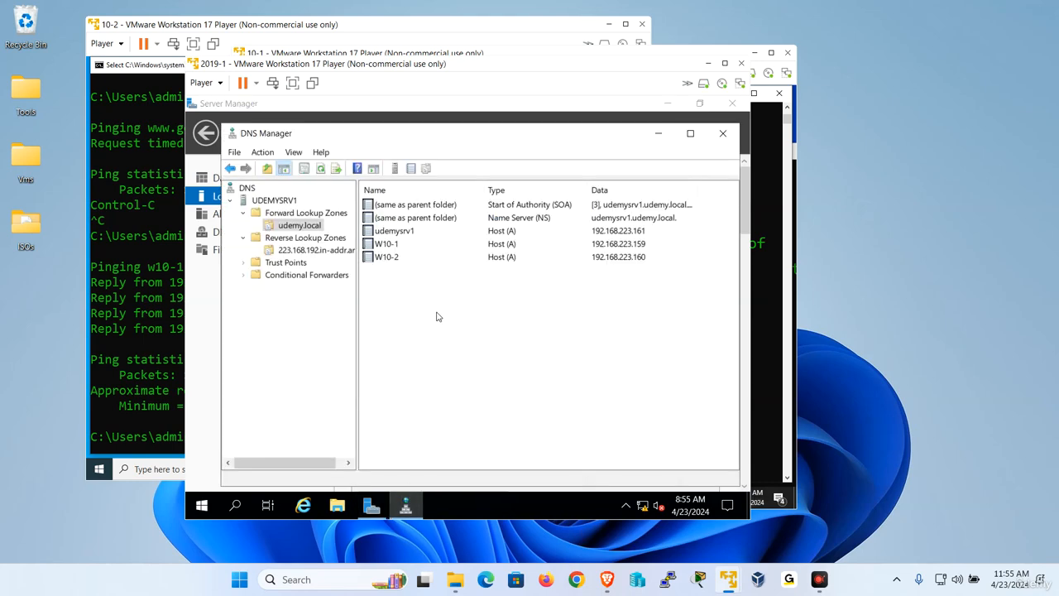
pyautogui.click(144, 372)
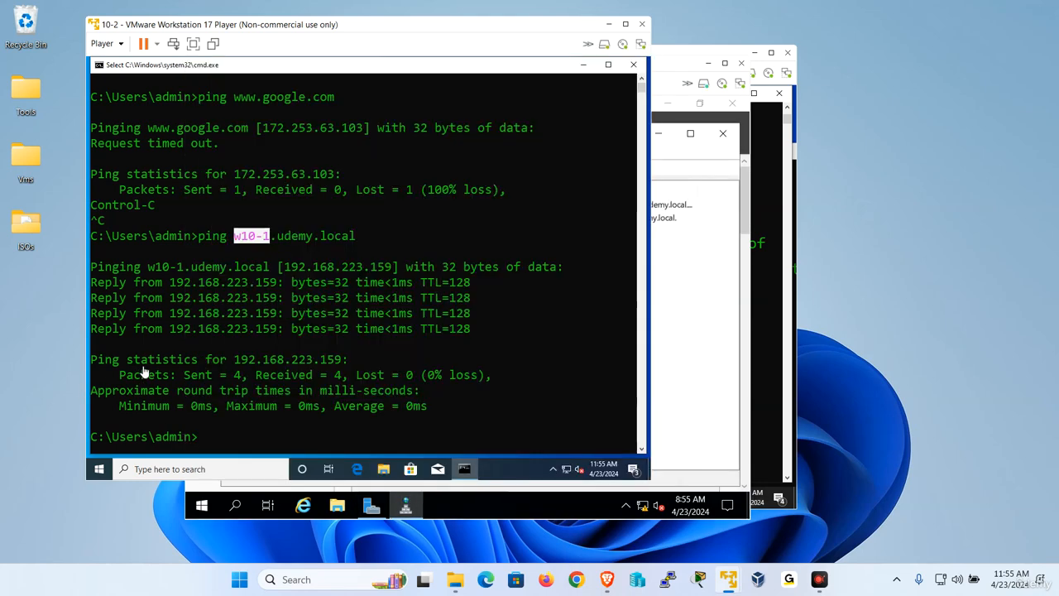
pyautogui.click(673, 341)
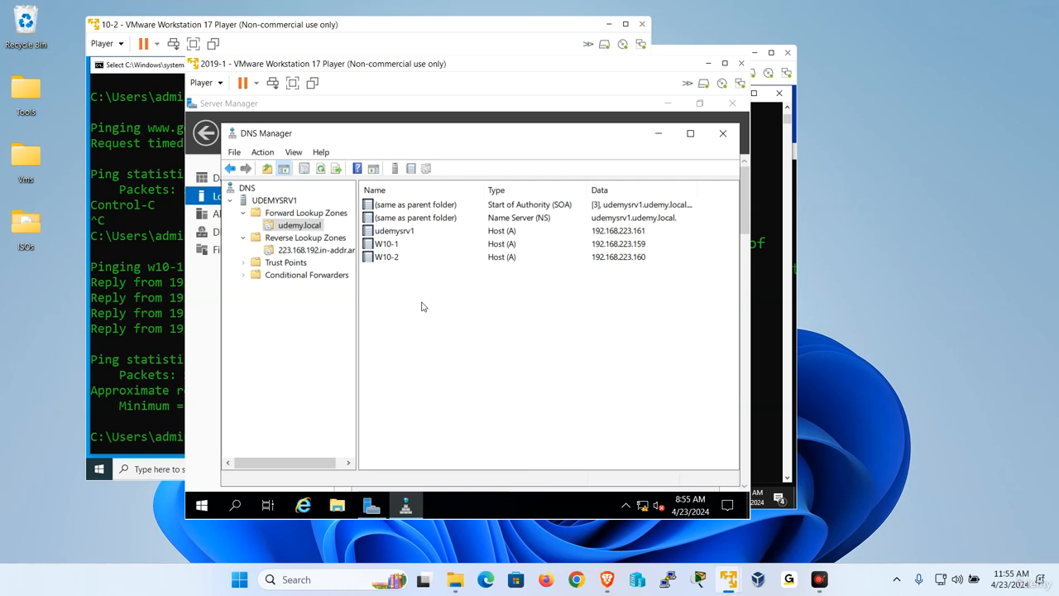
# Delete the W10-1 host record from the udemy.local forward lookup zone and confirm the deletion
pyautogui.click(397, 247)
pyautogui.rightClick(398, 247)
pyautogui.click(442, 257)
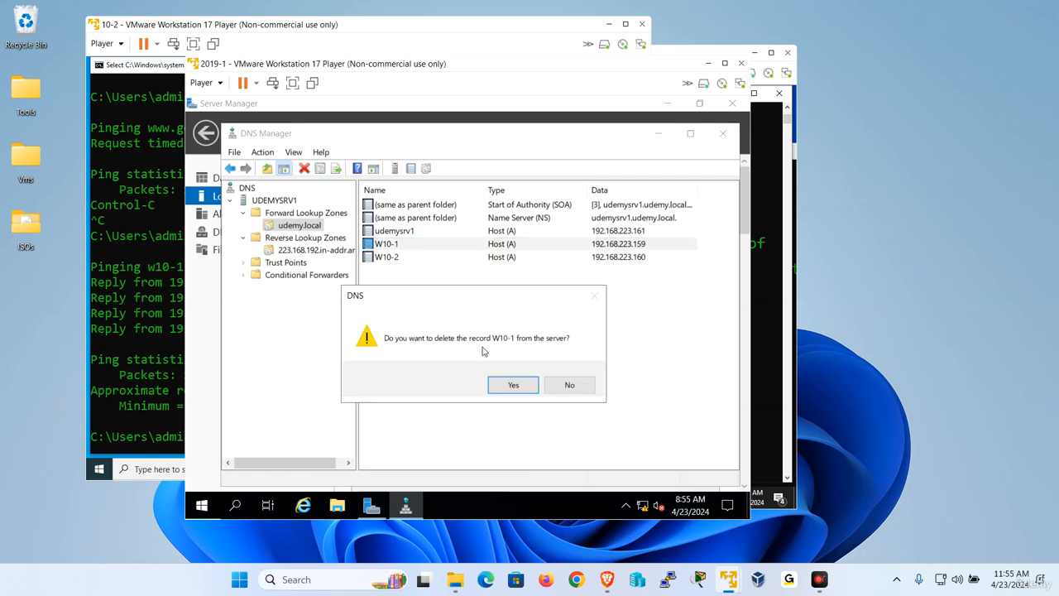
pyautogui.click(506, 384)
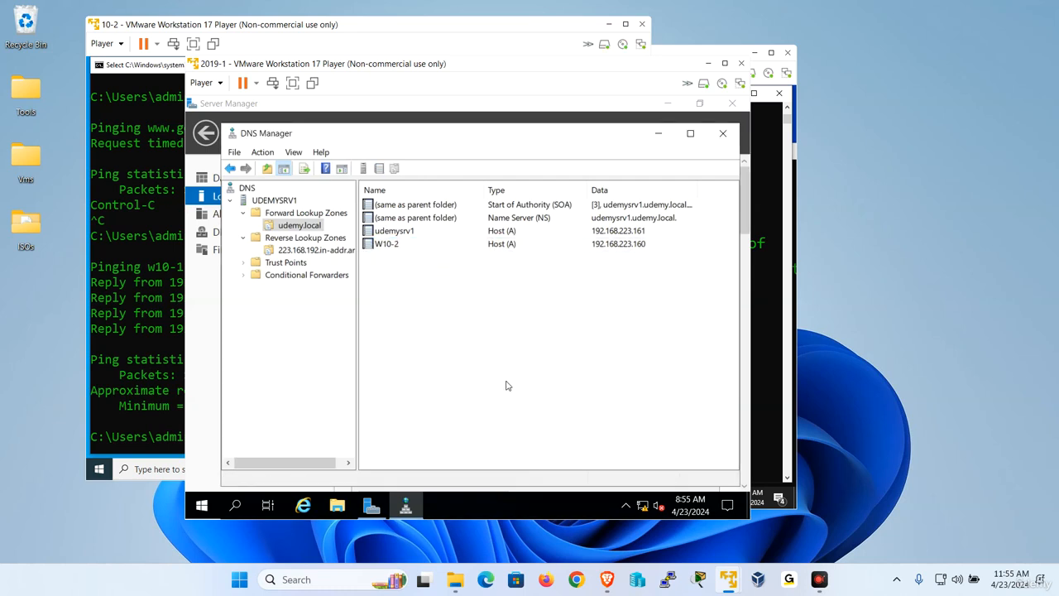
# Return to the 10-2 virtual machine and ping w10-1.udemy.local again with the host record deleted
pyautogui.click(150, 316)
pyautogui.press('Up')
pyautogui.press('Return')
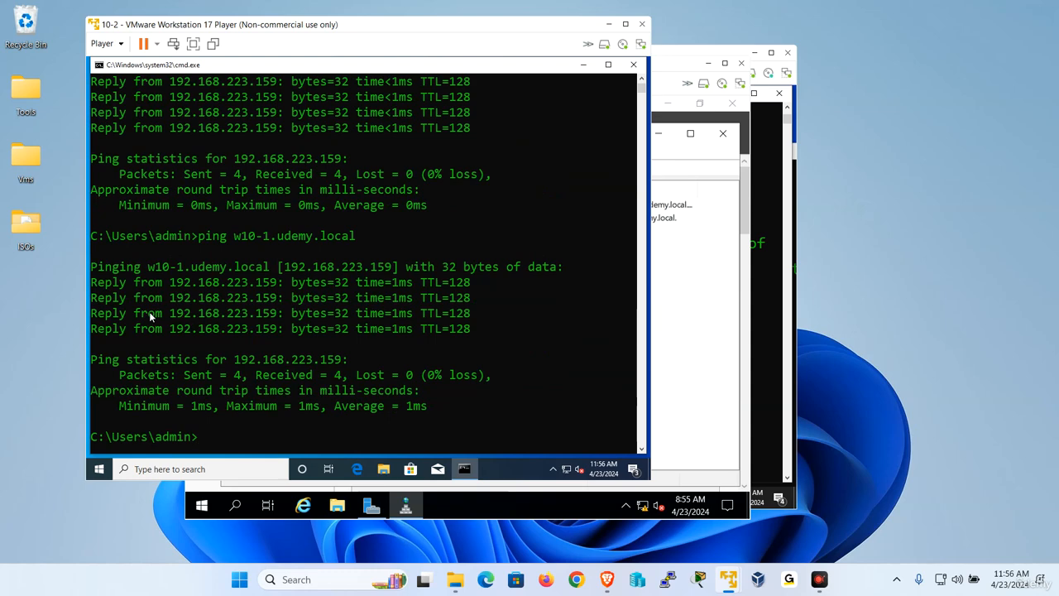
pyautogui.write('ipconfig ')
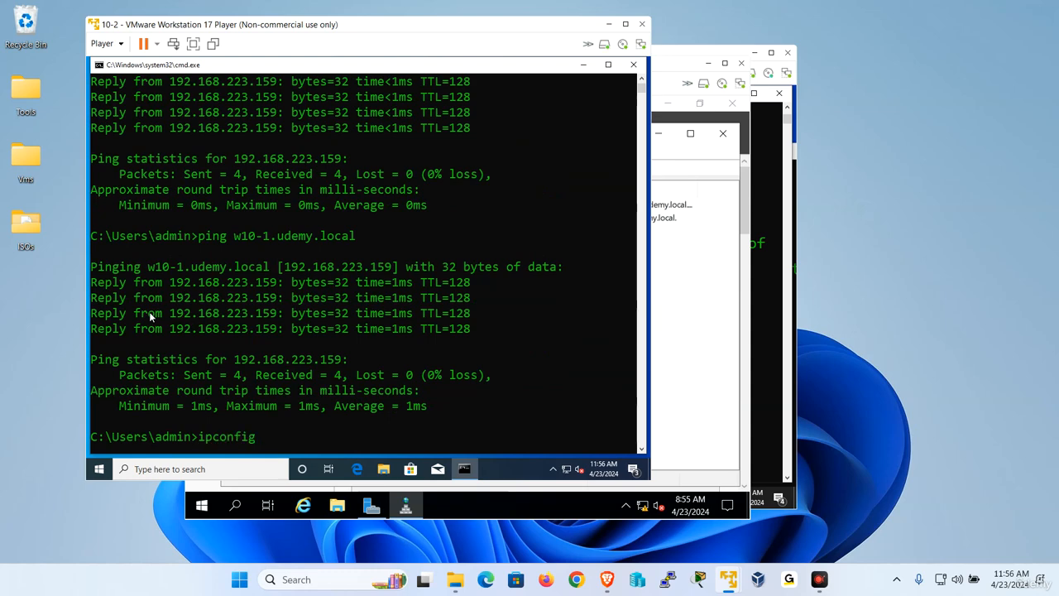
pyautogui.write('/displaydns')
pyautogui.press('Return')
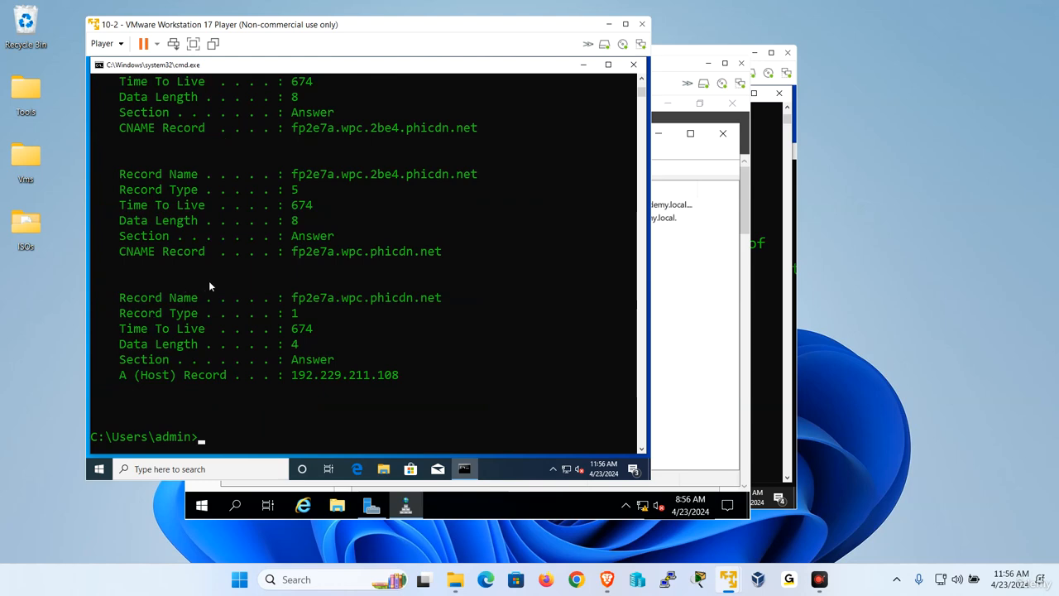
pyautogui.scroll(4, 315, 283)
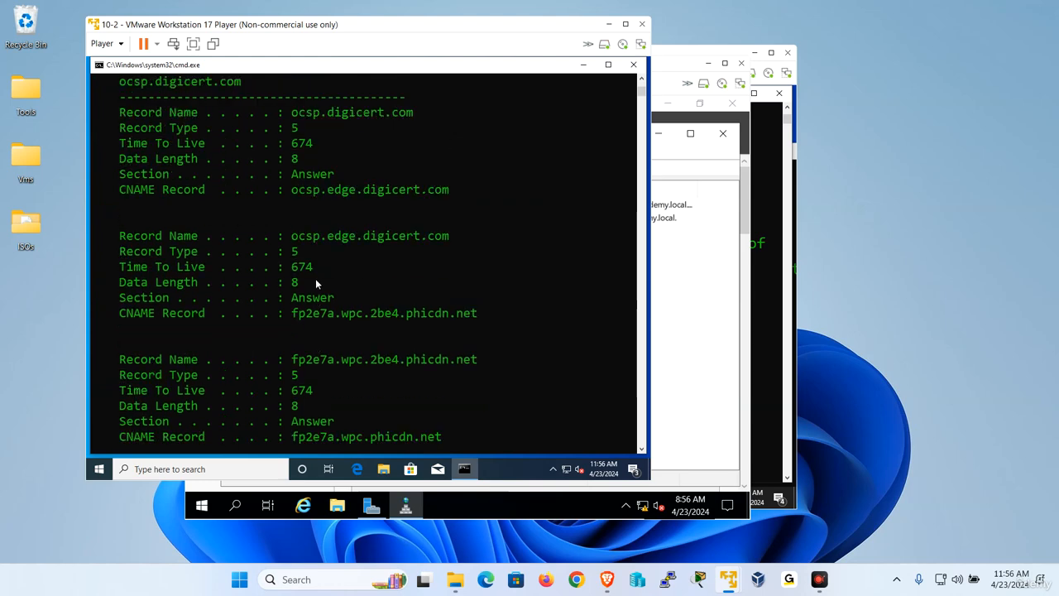
pyautogui.scroll(7, 315, 283)
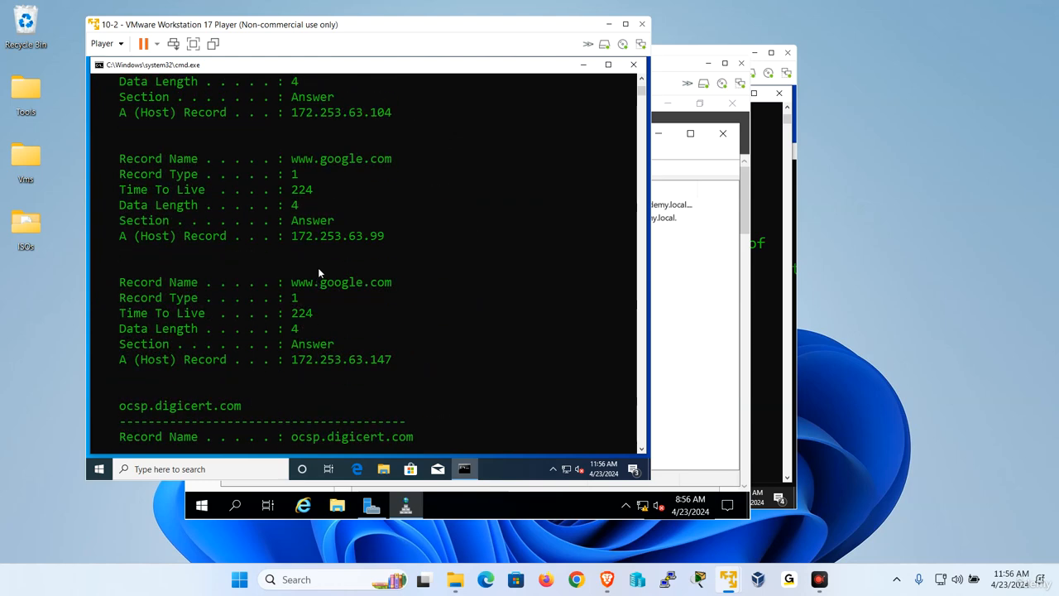
pyautogui.moveTo(286, 159); pyautogui.dragTo(452, 175)
pyautogui.scroll(10, 348, 272)
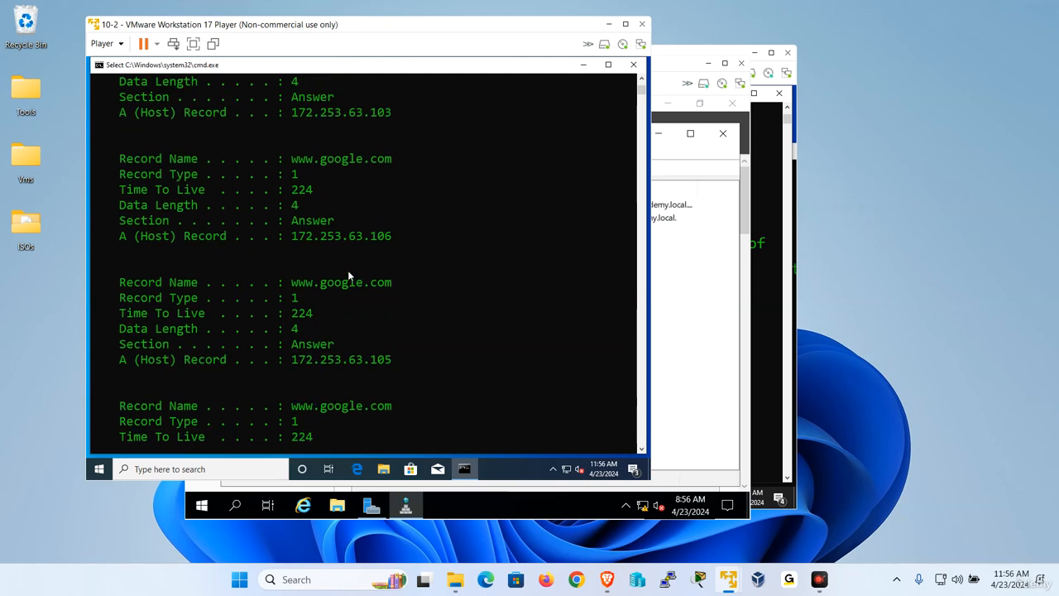
pyautogui.scroll(7, 347, 270)
pyautogui.moveTo(285, 250); pyautogui.dragTo(412, 266)
pyautogui.rightClick(402, 311)
pyautogui.press('Return')
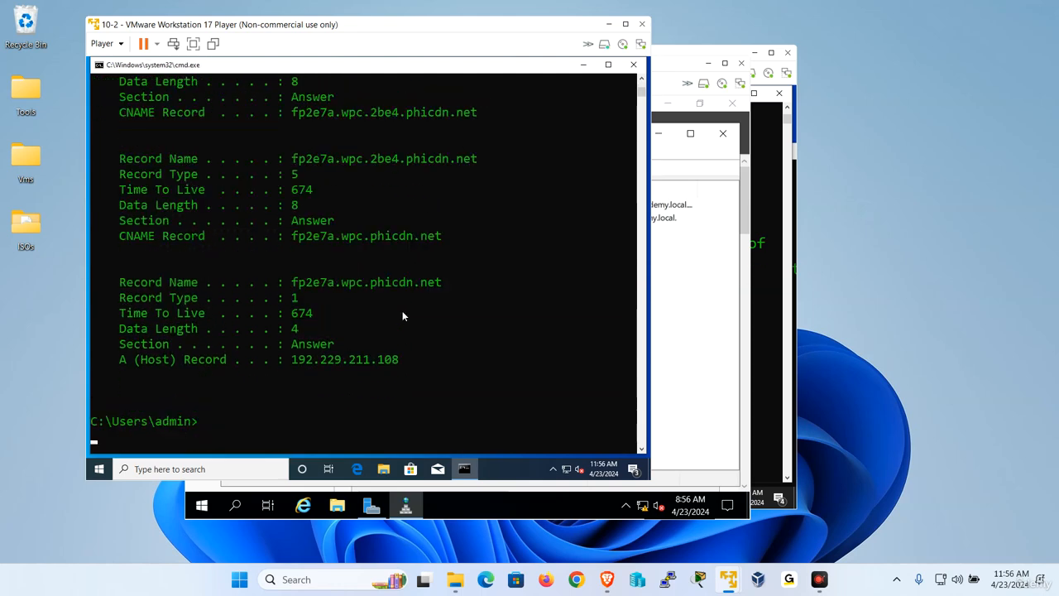
# Flush the DNS resolver cache on 10-2 with ipconfig /flushdns
pyautogui.write('ipconfi')
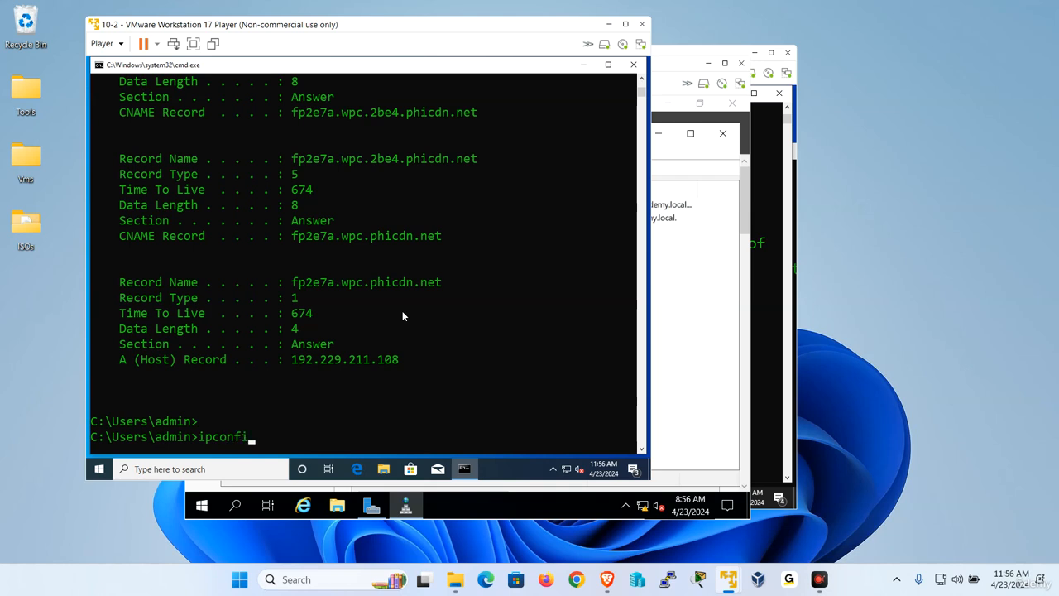
pyautogui.write('g /flushdns')
pyautogui.press('Return')
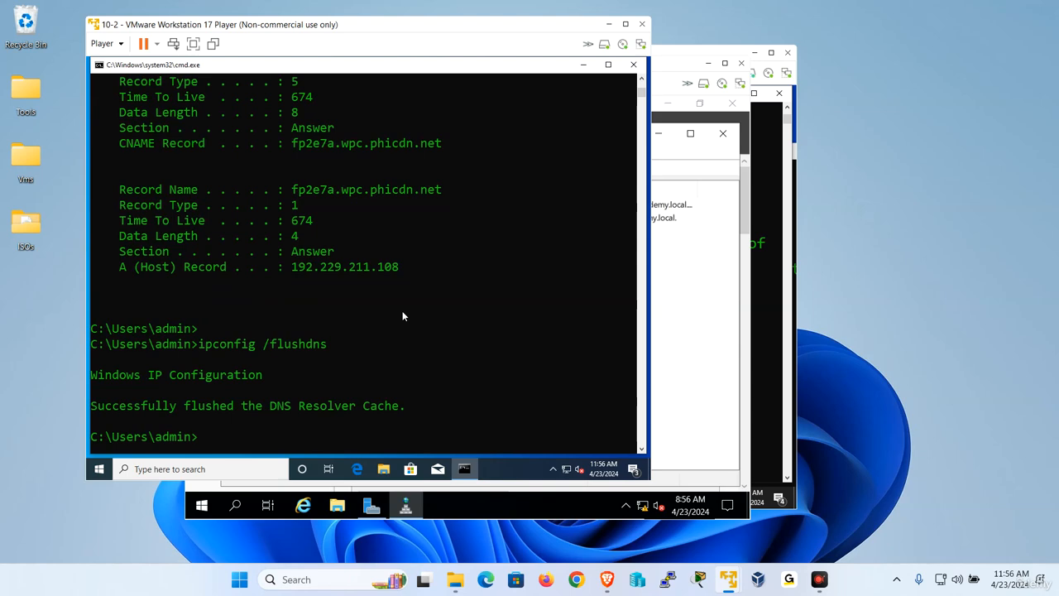
# Ping w10-1.udemy.local from 10-2 once more with the resolver cache flushed
pyautogui.press('Up')
pyautogui.press('Up')
pyautogui.press('Up')
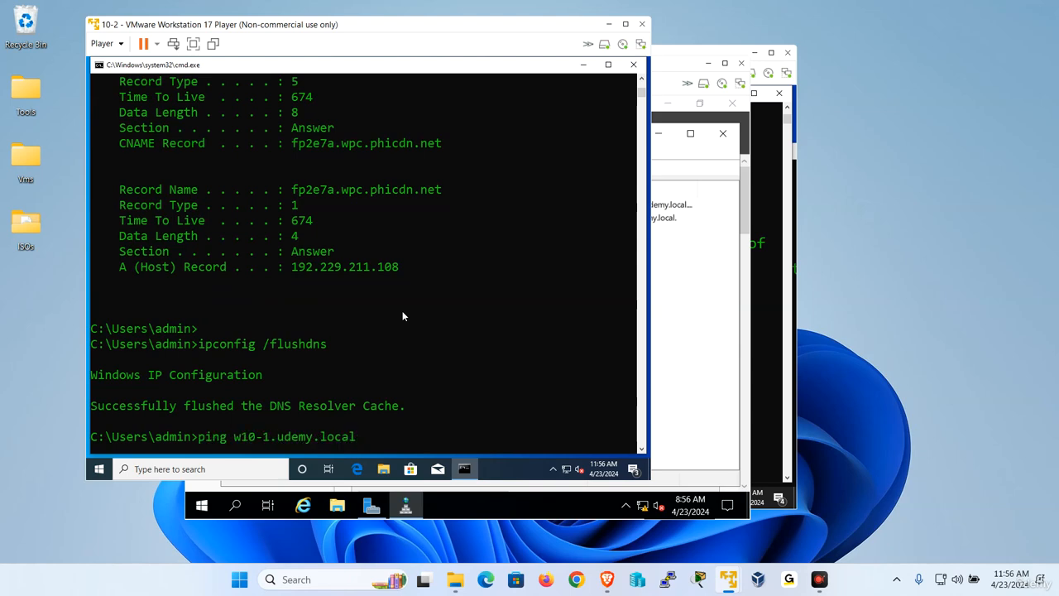
pyautogui.press('Return')
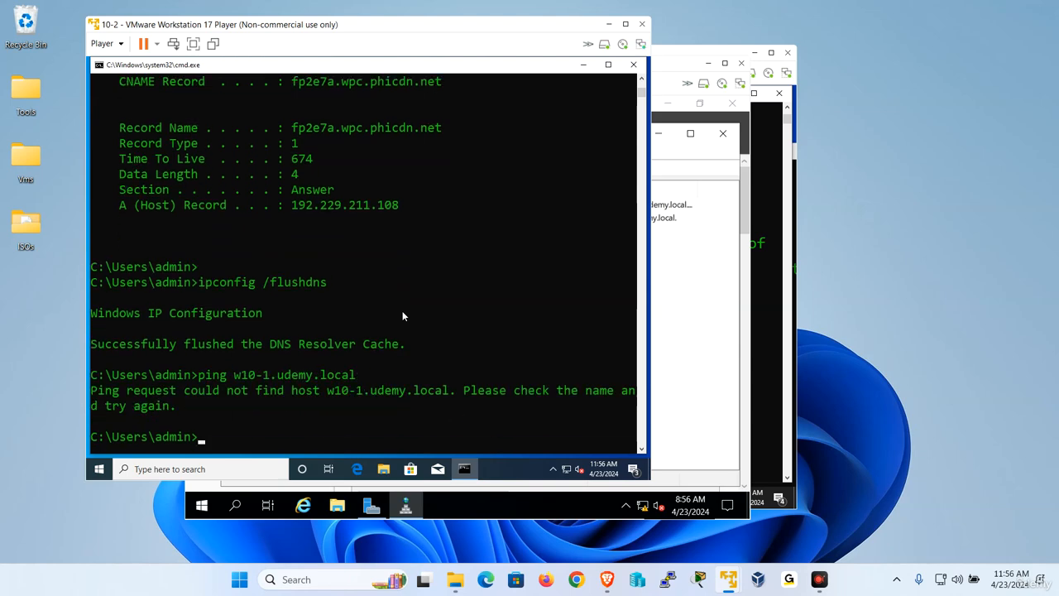
# Switch to the 10-1 virtual machine and run ipconfig /registerdns again in its administrator Command Prompt
pyautogui.click(687, 310)
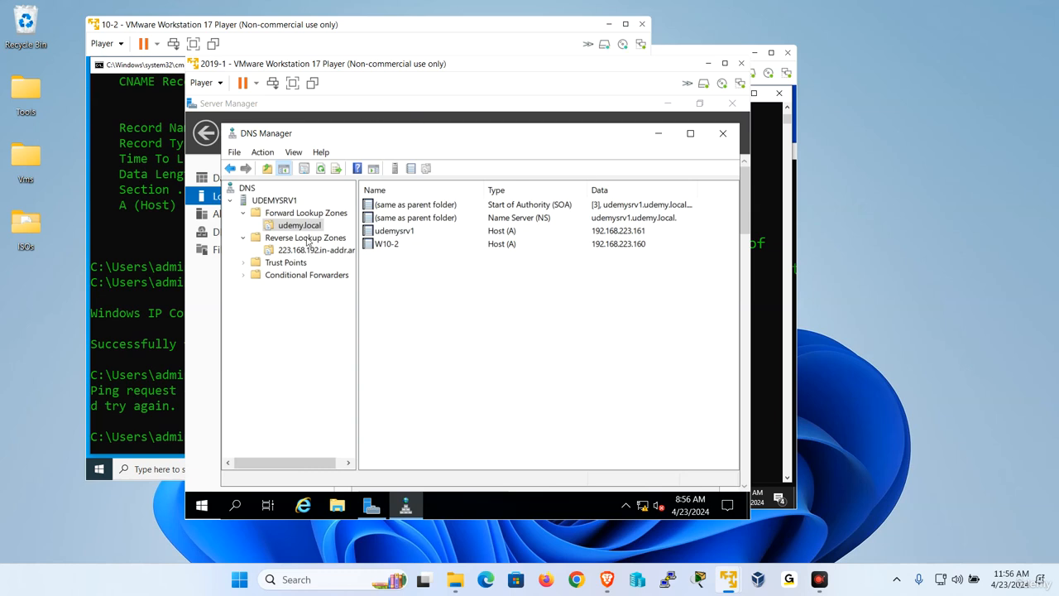
pyautogui.rightClick(533, 320)
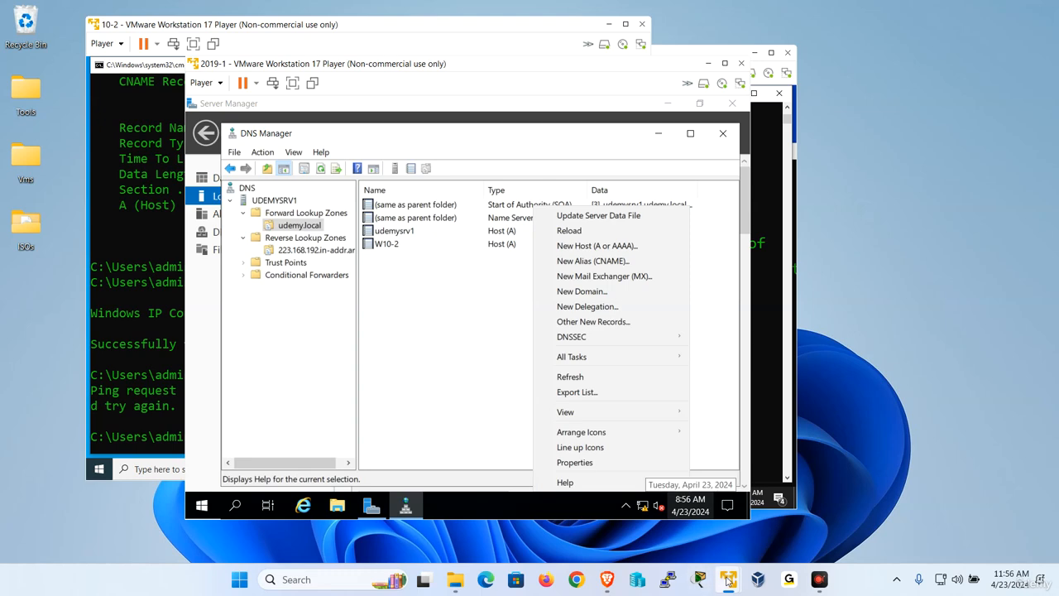
pyautogui.moveTo(726, 581)
pyautogui.click(631, 504)
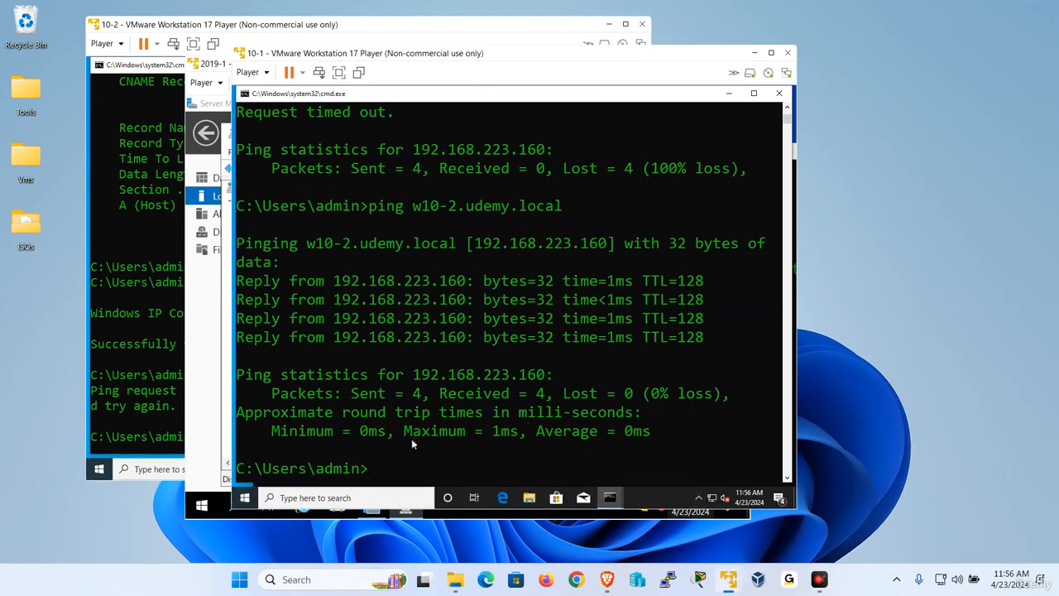
pyautogui.moveTo(609, 497)
pyautogui.click(611, 414)
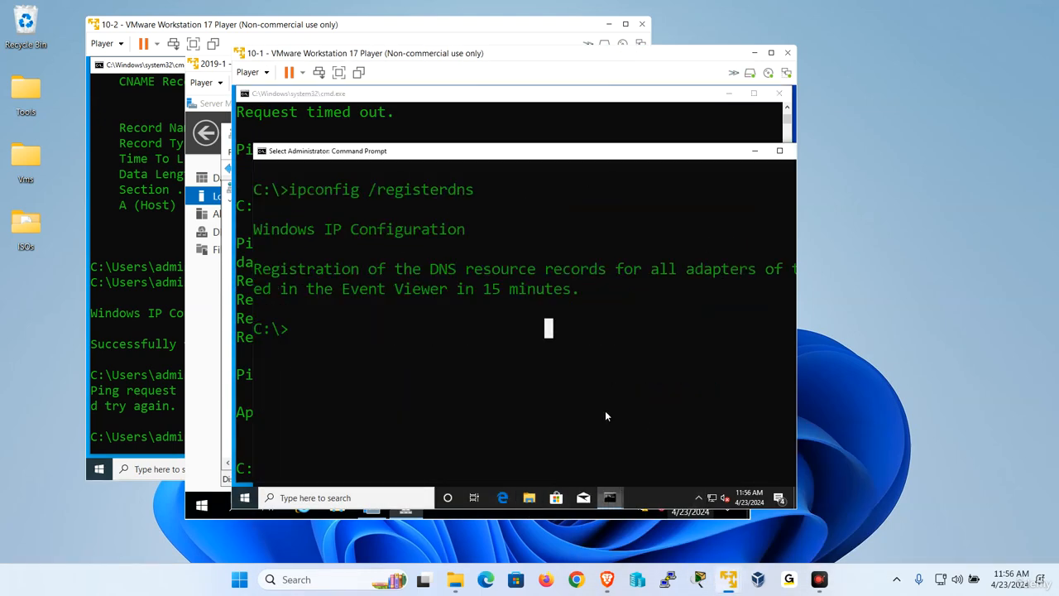
pyautogui.press('Up')
pyautogui.press('Return')
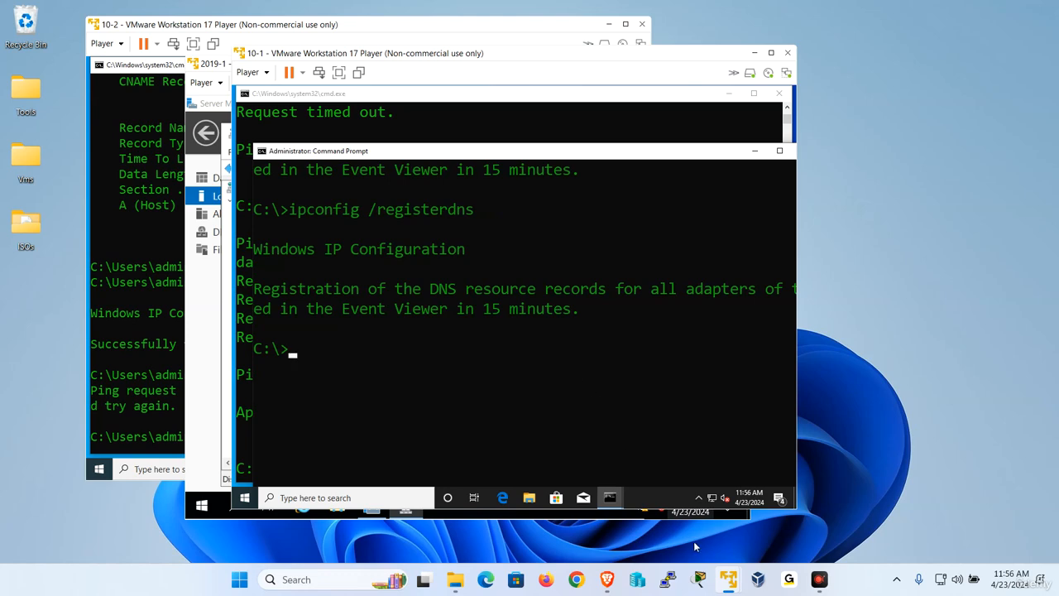
# Return to DNS Manager on the 2019-1 server, refresh the udemy.local zone, and select the W10-1 host record
pyautogui.moveTo(723, 589)
pyautogui.click(840, 490)
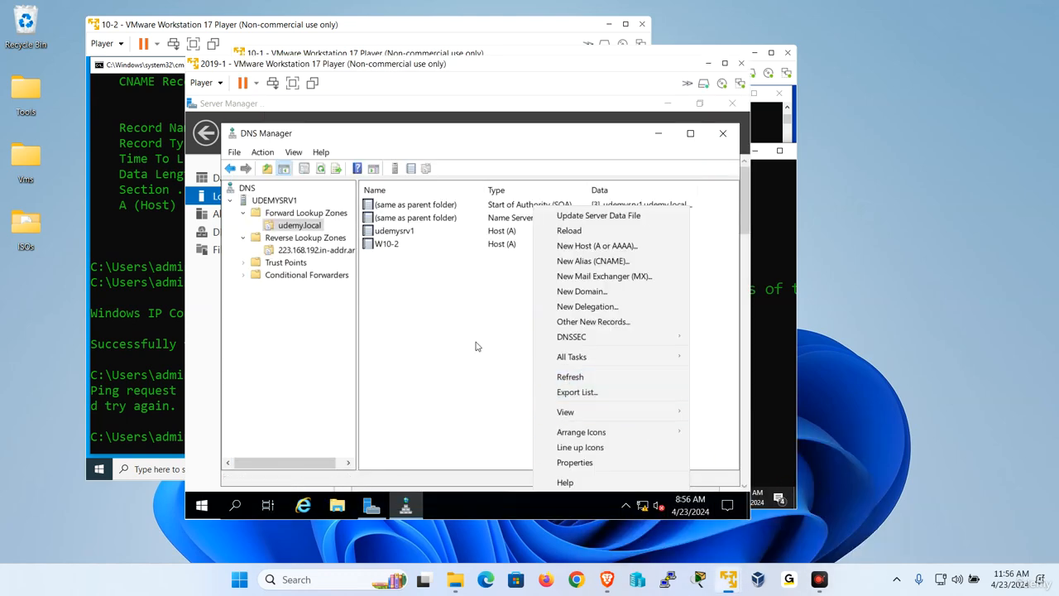
pyautogui.click(474, 309)
pyautogui.rightClick(455, 306)
pyautogui.click(515, 377)
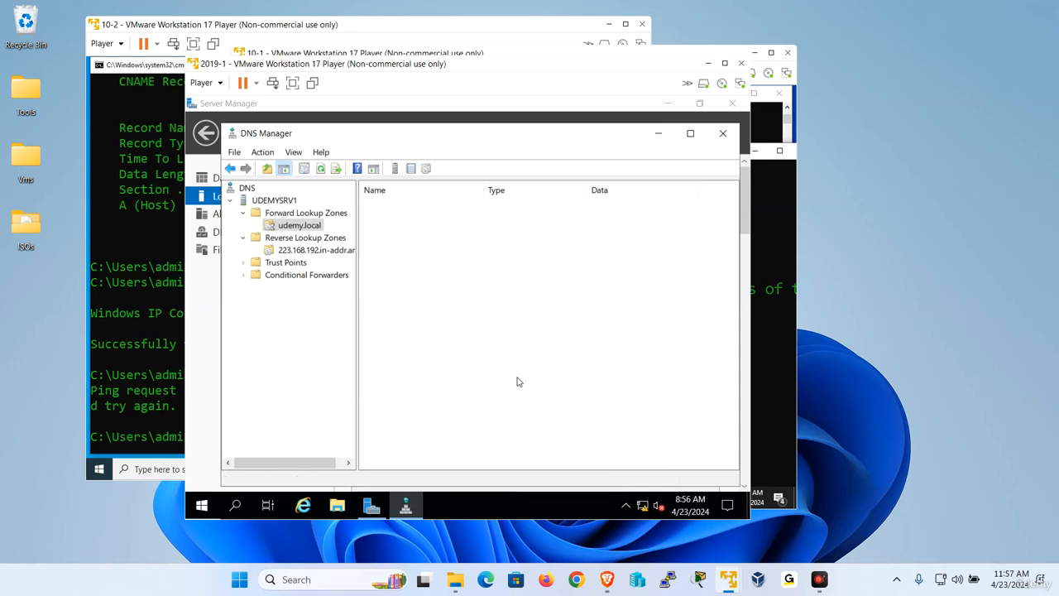
pyautogui.click(402, 245)
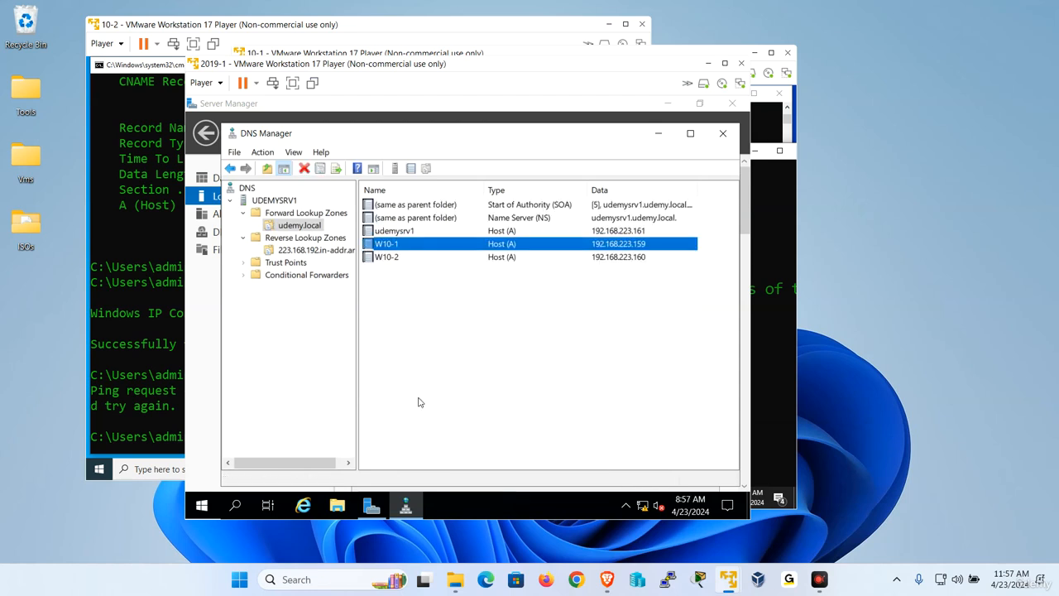
# Ping w10-1.udemy.local from the 10-2 virtual machine with the host record registered again
pyautogui.click(163, 302)
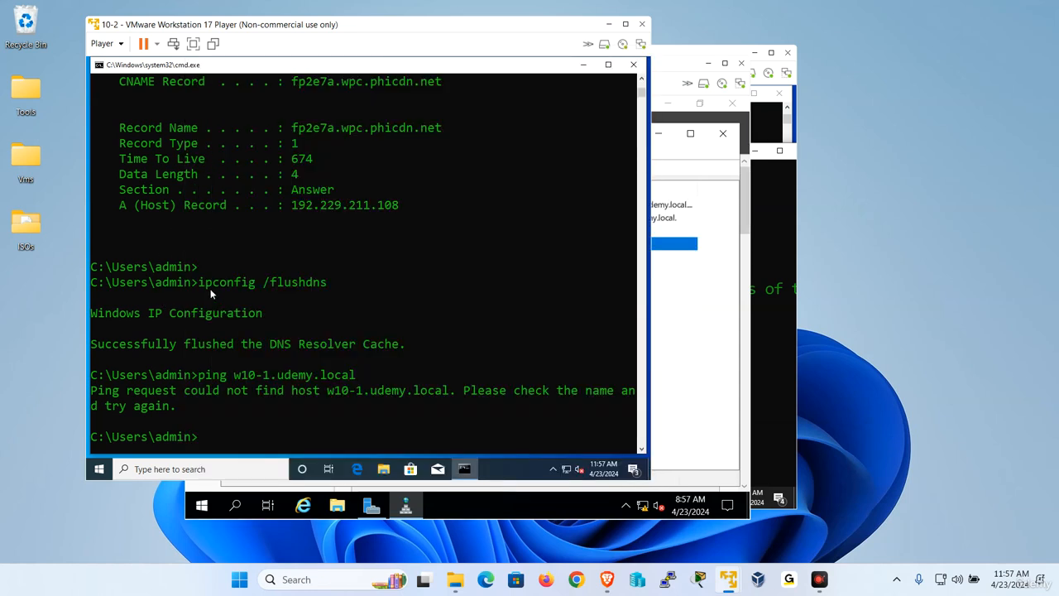
pyautogui.press('Up')
pyautogui.press('Return')
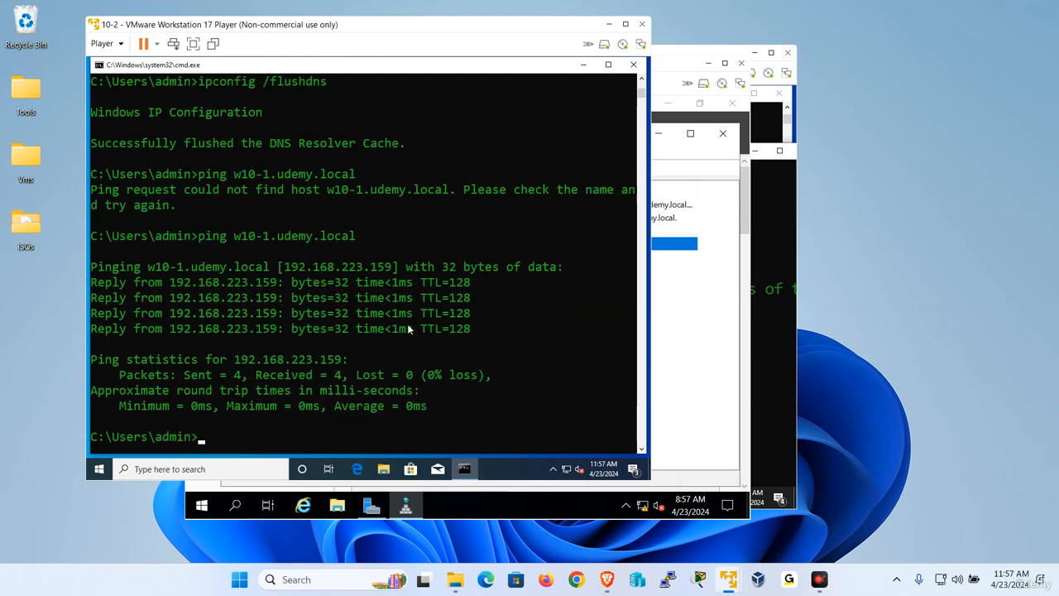
# Open the 223.168.192 reverse lookup zone in DNS Manager on the 2019-1 server and check the options for adding records
pyautogui.click(700, 326)
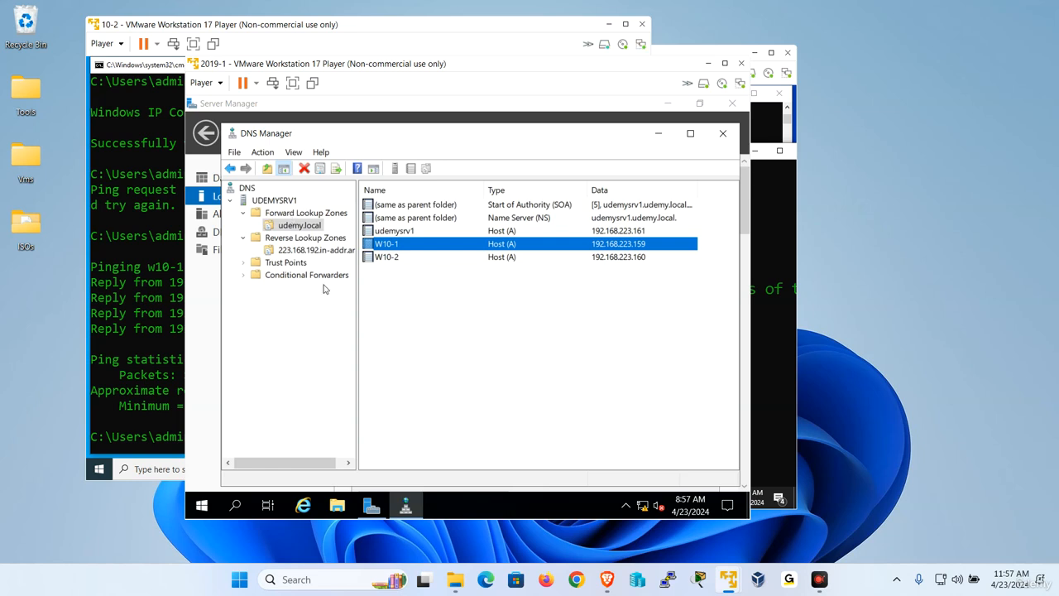
pyautogui.click(322, 251)
pyautogui.rightClick(451, 248)
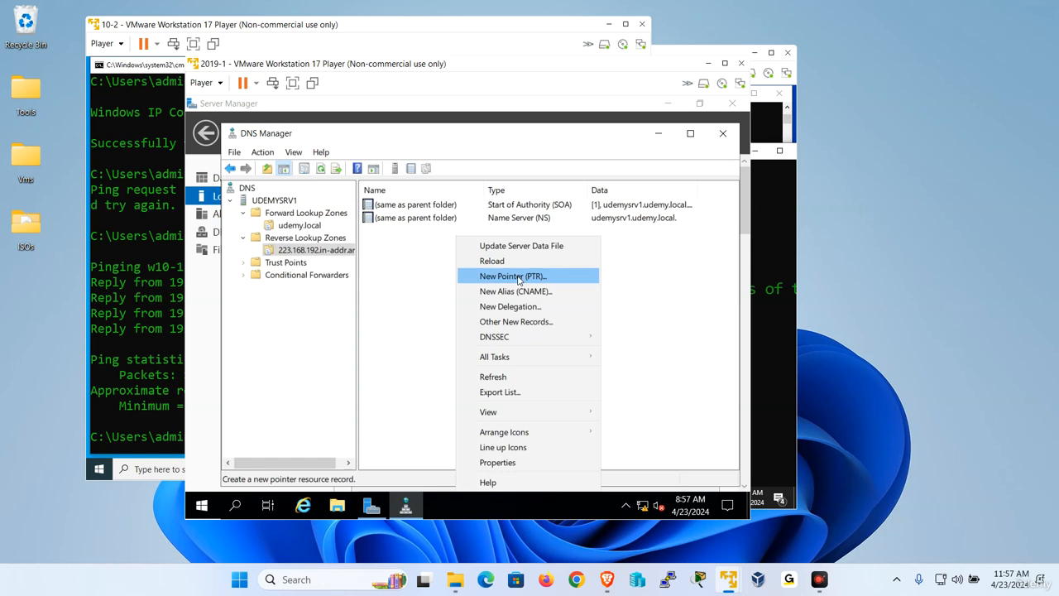
pyautogui.click(427, 294)
# Enable updating of the associated pointer (PTR) record for the W10-1 host in the udemy.local zone
pyautogui.click(309, 228)
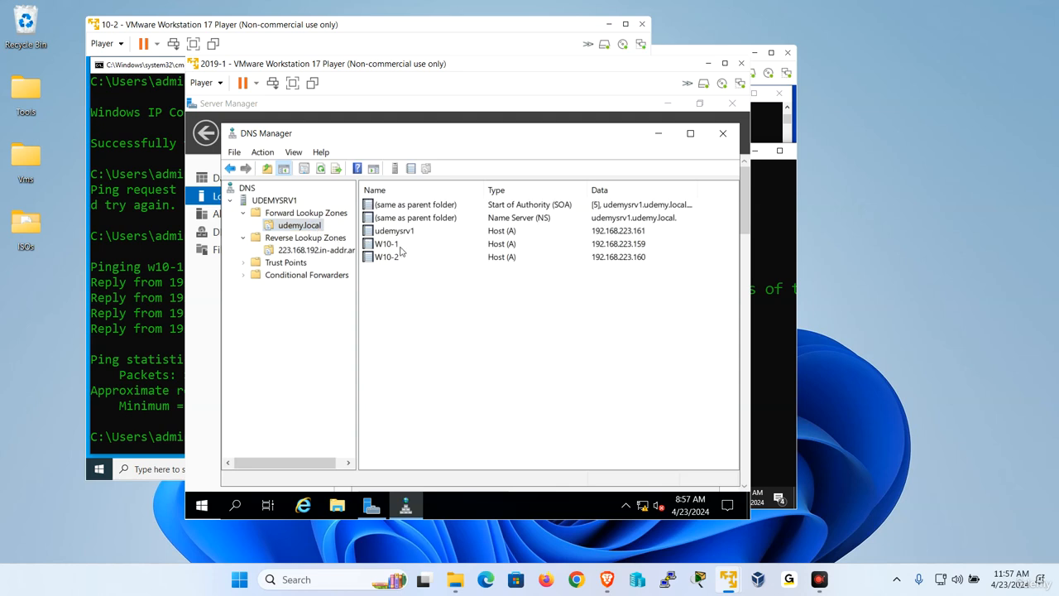
pyautogui.doubleClick(402, 246)
pyautogui.click(312, 340)
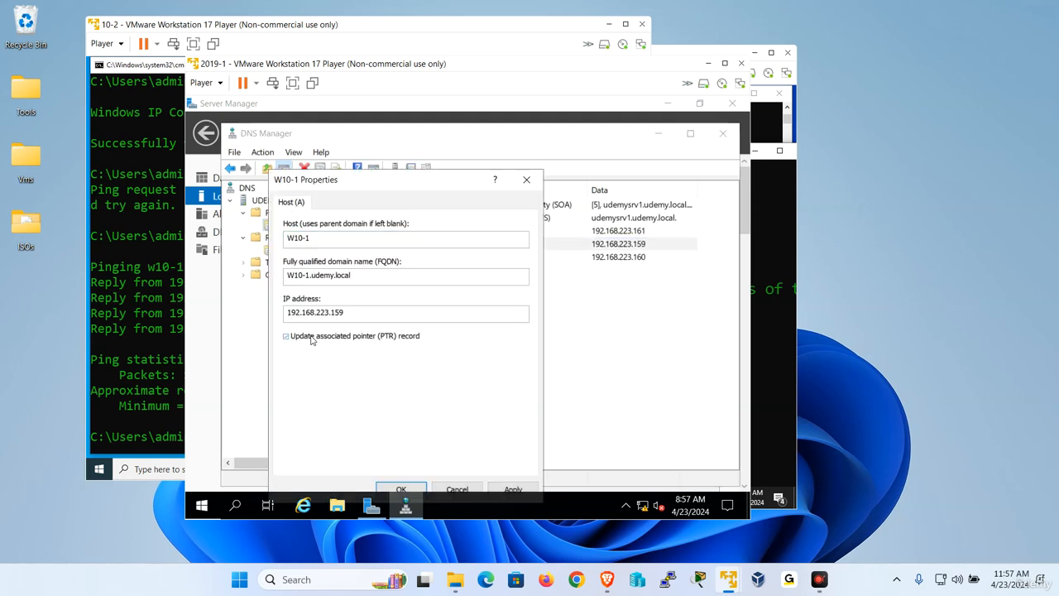
pyautogui.click(402, 487)
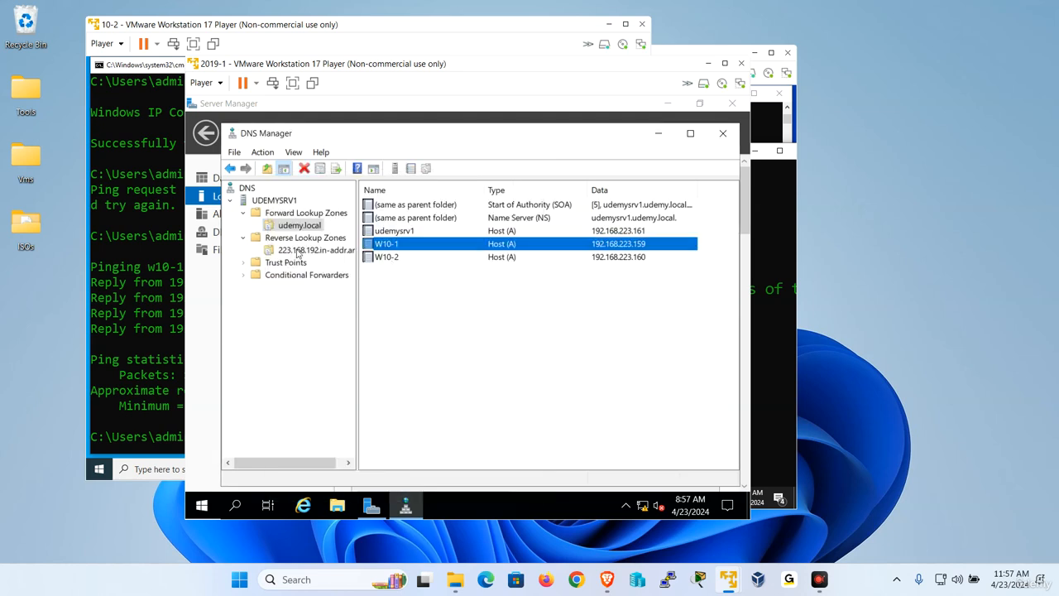
# Check the properties of the W10-2 and udemysrv1 host records, closing each without changes
pyautogui.doubleClick(406, 258)
pyautogui.click(526, 180)
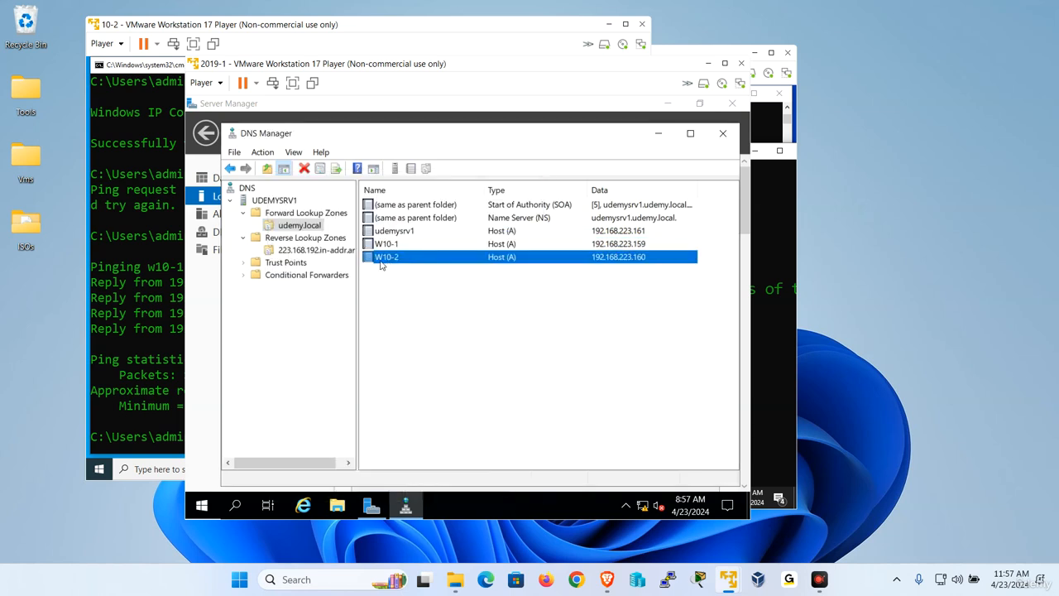
pyautogui.doubleClick(389, 231)
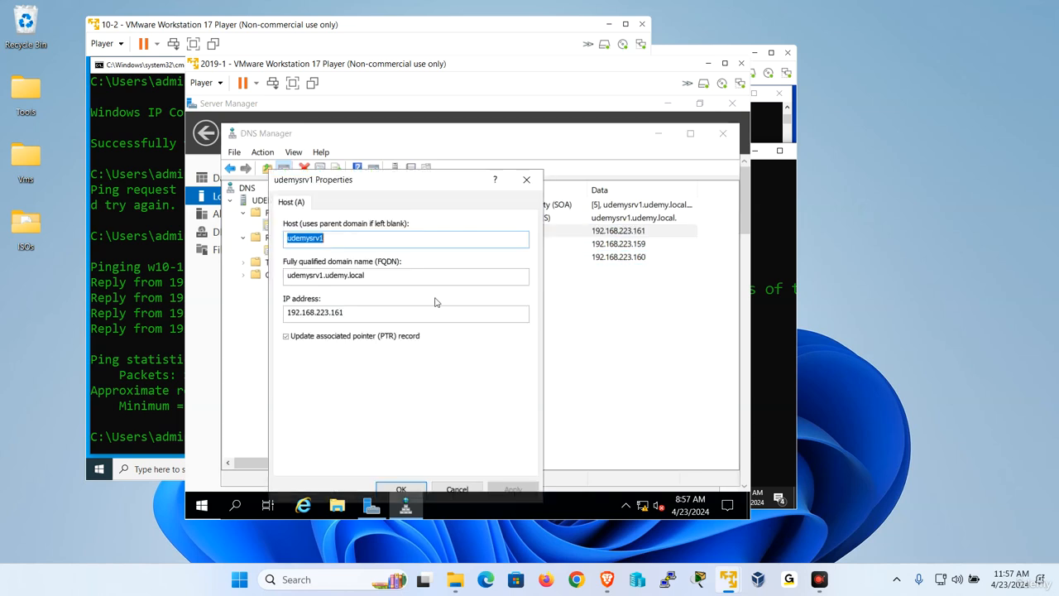
pyautogui.click(526, 179)
# Refresh the 223.168.192 reverse lookup zone and examine its SOA, name server and pointer records
pyautogui.click(304, 252)
pyautogui.rightClick(444, 307)
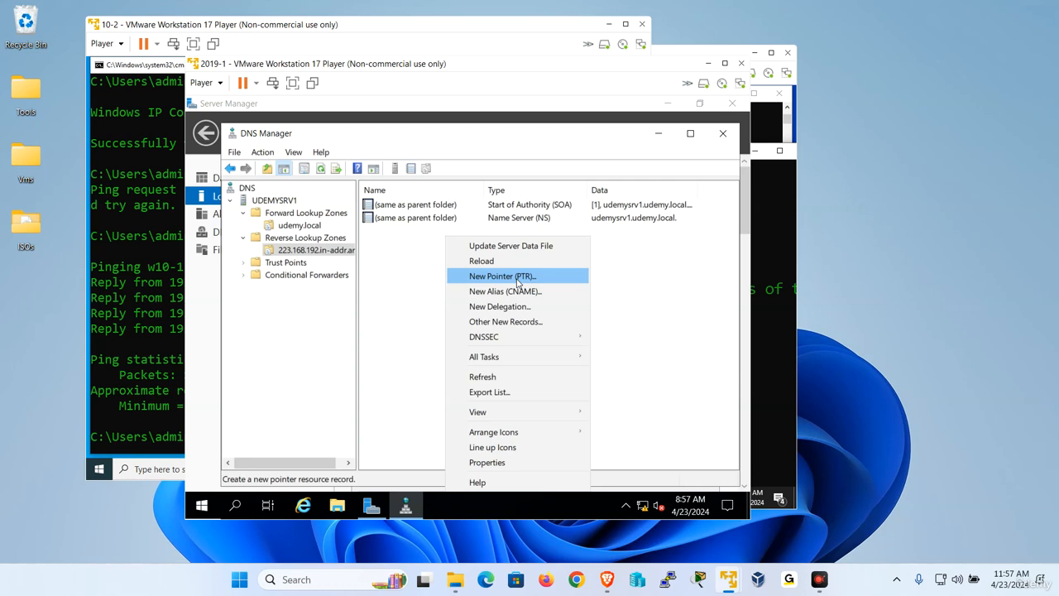
pyautogui.click(406, 296)
pyautogui.rightClick(470, 265)
pyautogui.click(534, 377)
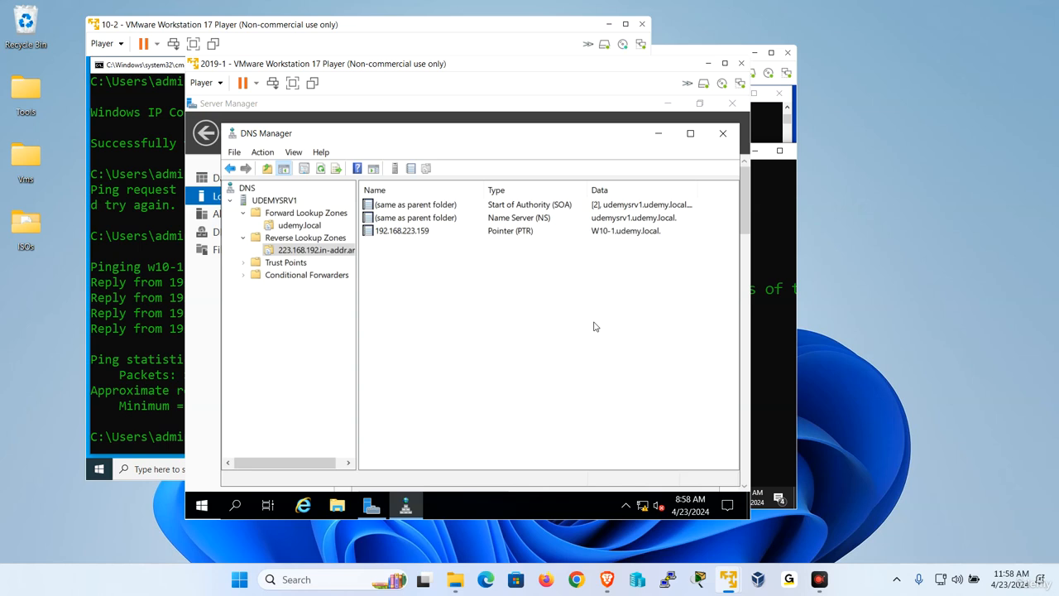
pyautogui.click(553, 218)
pyautogui.click(565, 205)
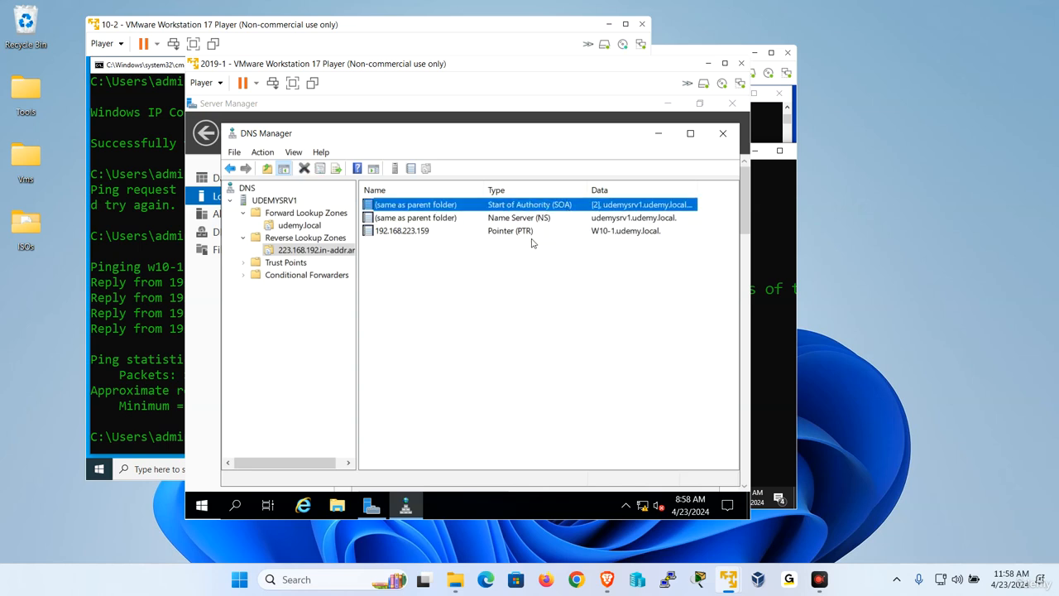
pyautogui.click(532, 234)
pyautogui.click(550, 308)
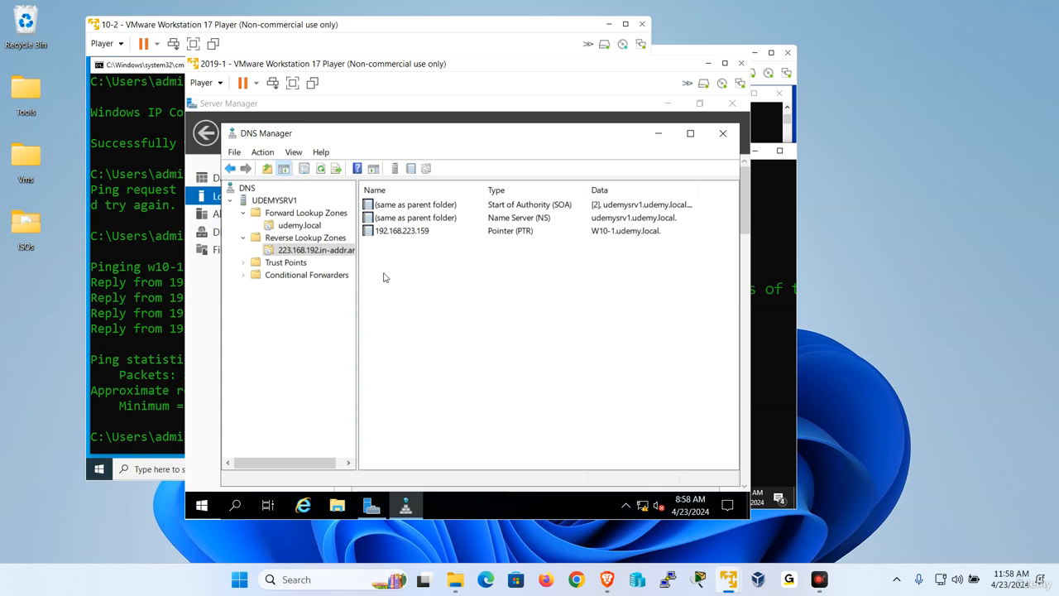
# Create a CNAME alias www in the udemy.local forward zone with udemysrv1.udemy.local as its target host
pyautogui.click(305, 225)
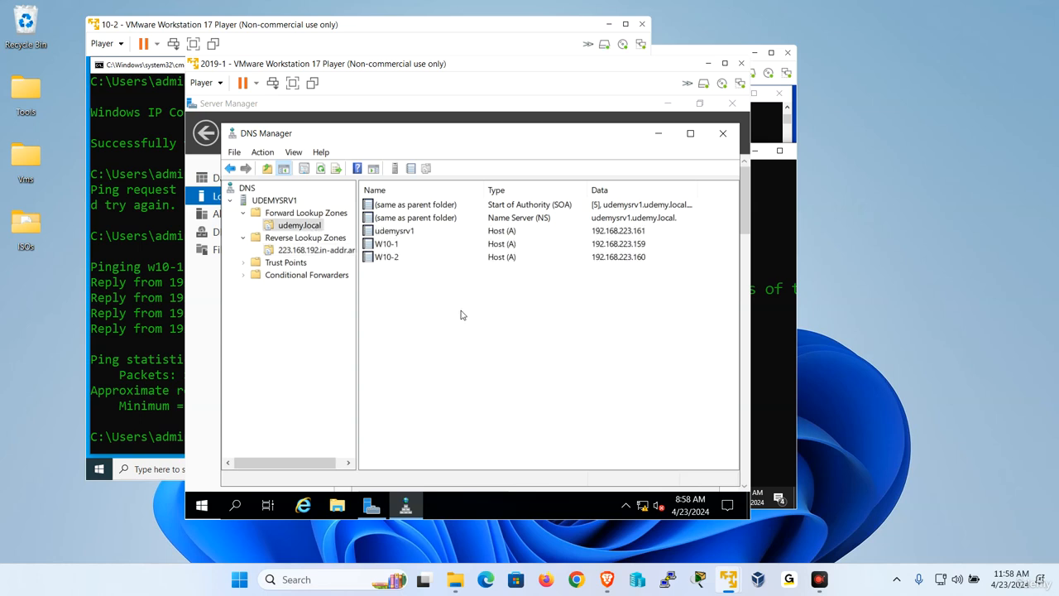
pyautogui.rightClick(463, 314)
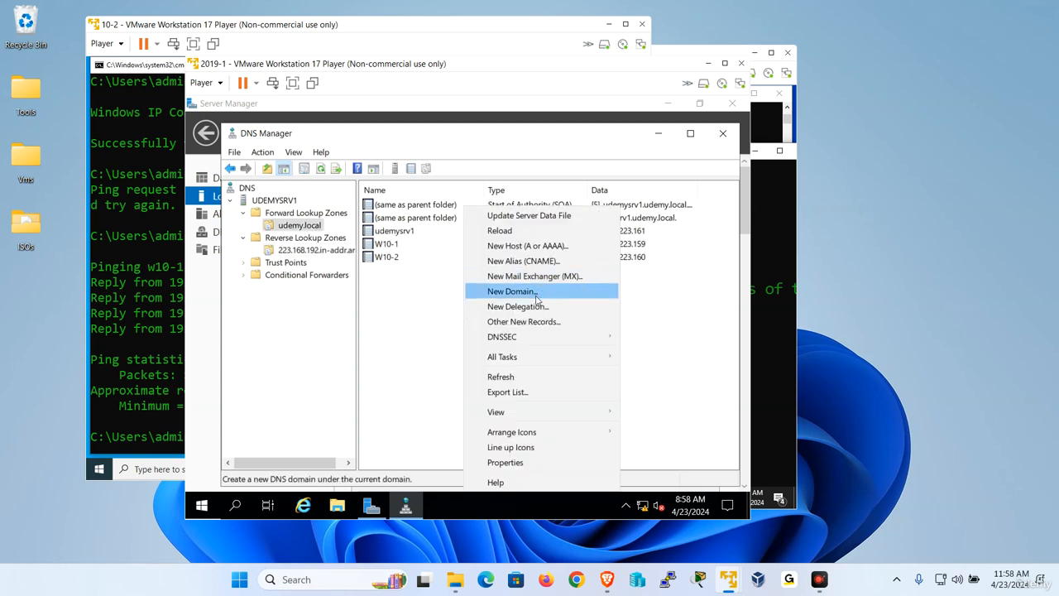
pyautogui.click(537, 261)
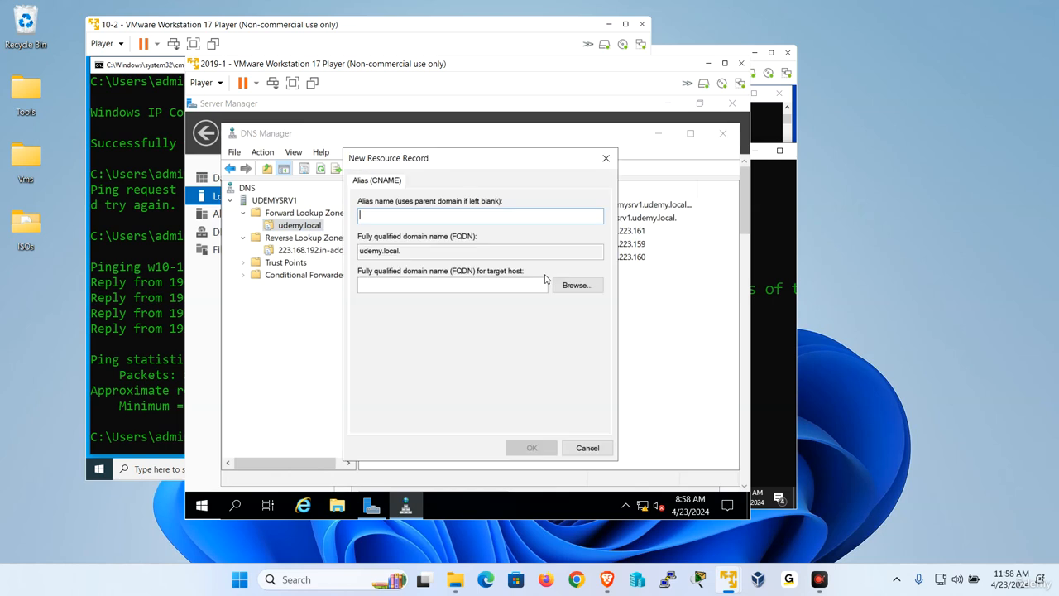
pyautogui.write('www')
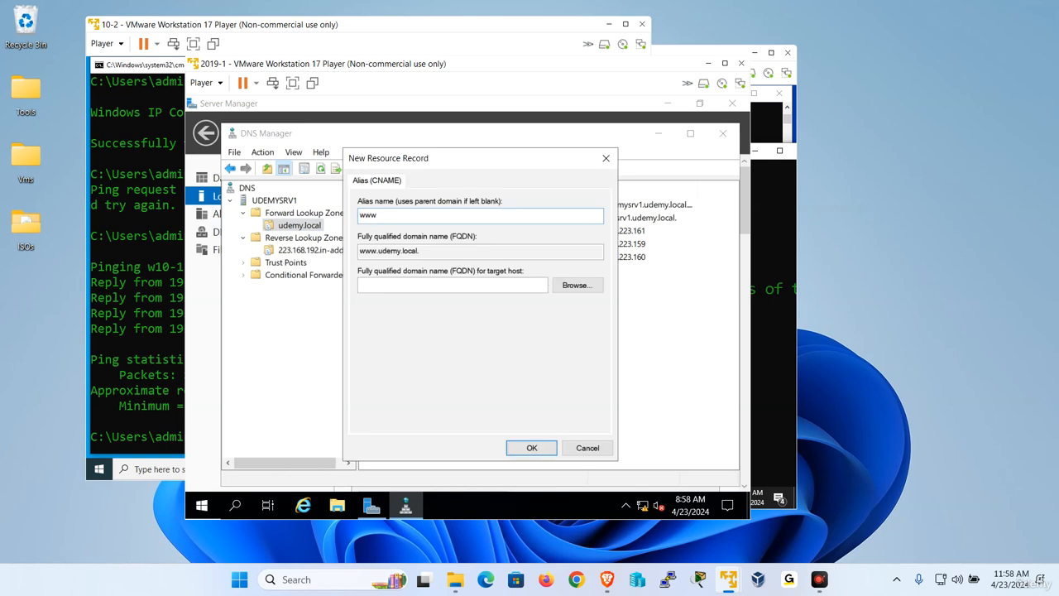
pyautogui.click(585, 286)
pyautogui.doubleClick(388, 264)
pyautogui.doubleClick(388, 264)
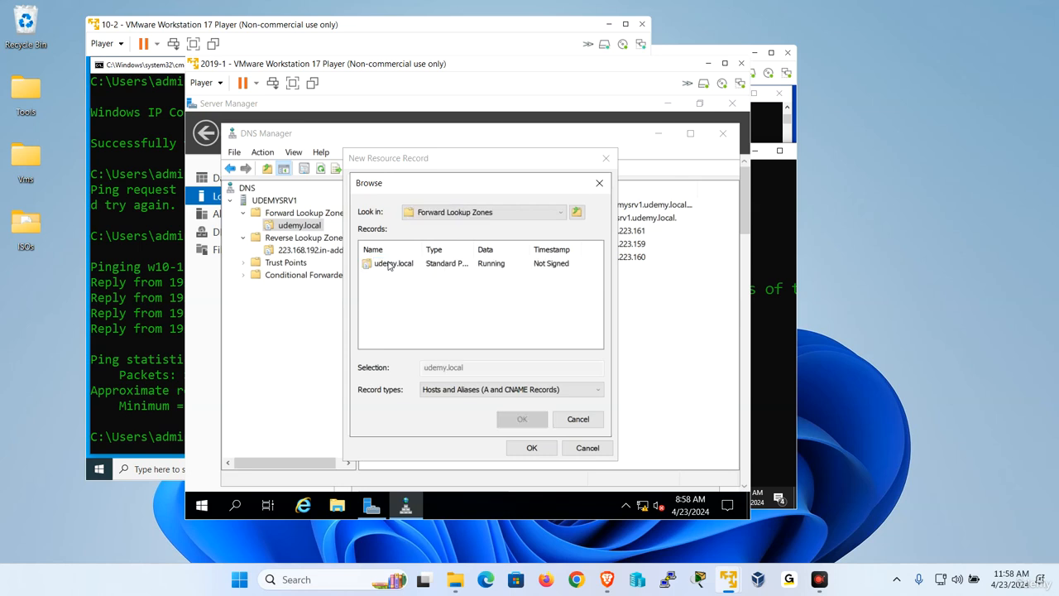
pyautogui.doubleClick(388, 264)
pyautogui.doubleClick(391, 263)
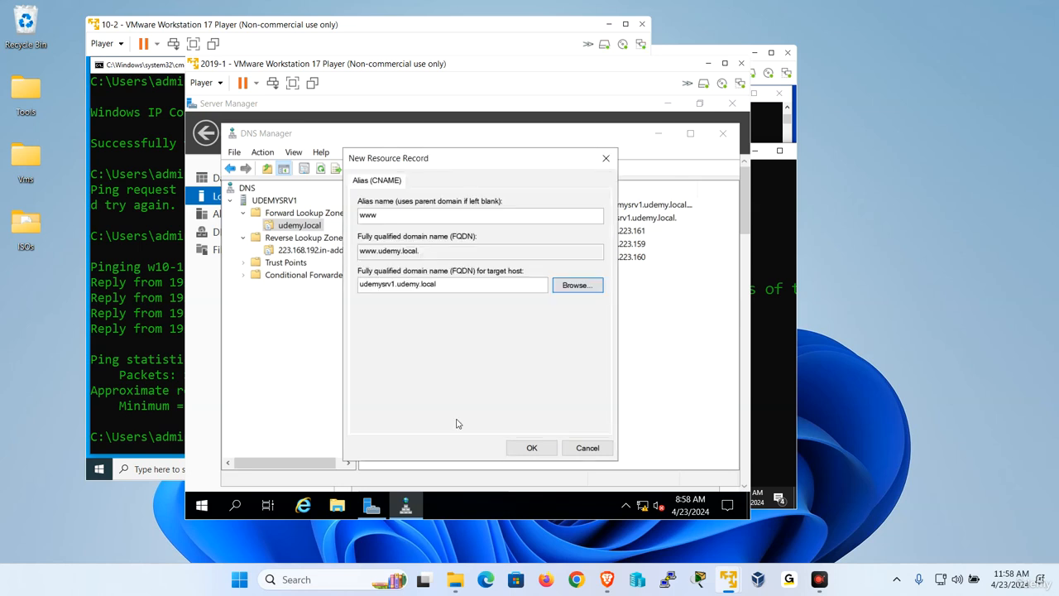
pyautogui.click(542, 451)
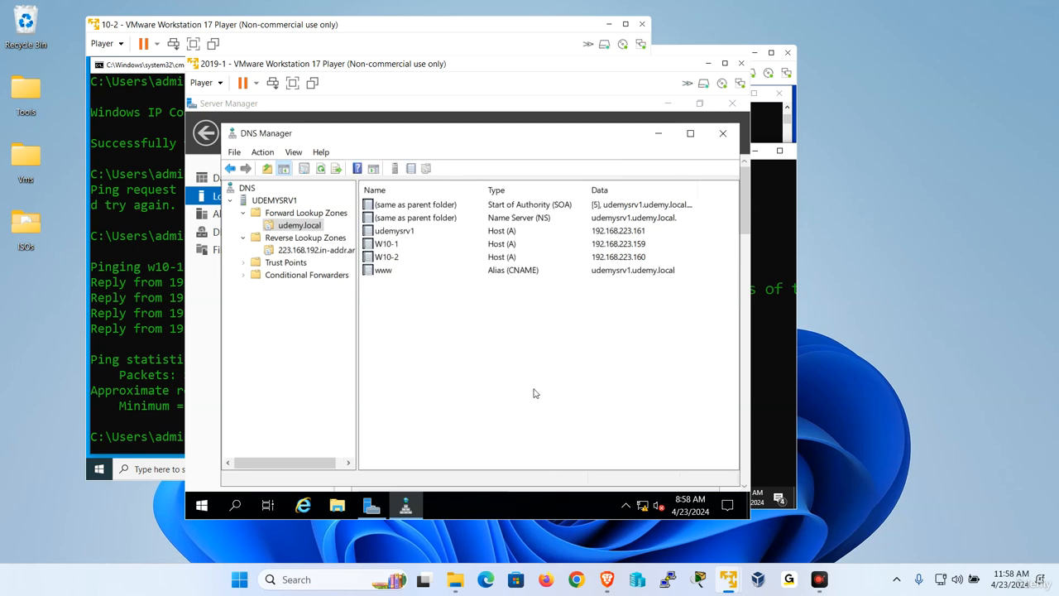
pyautogui.click(132, 304)
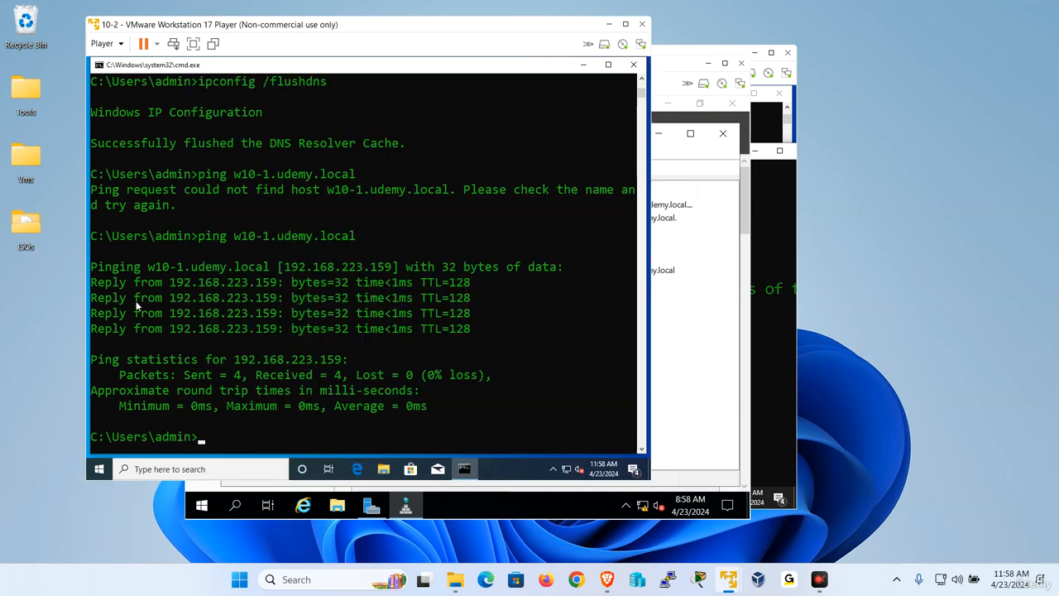
pyautogui.write('ping www.udemy.lo')
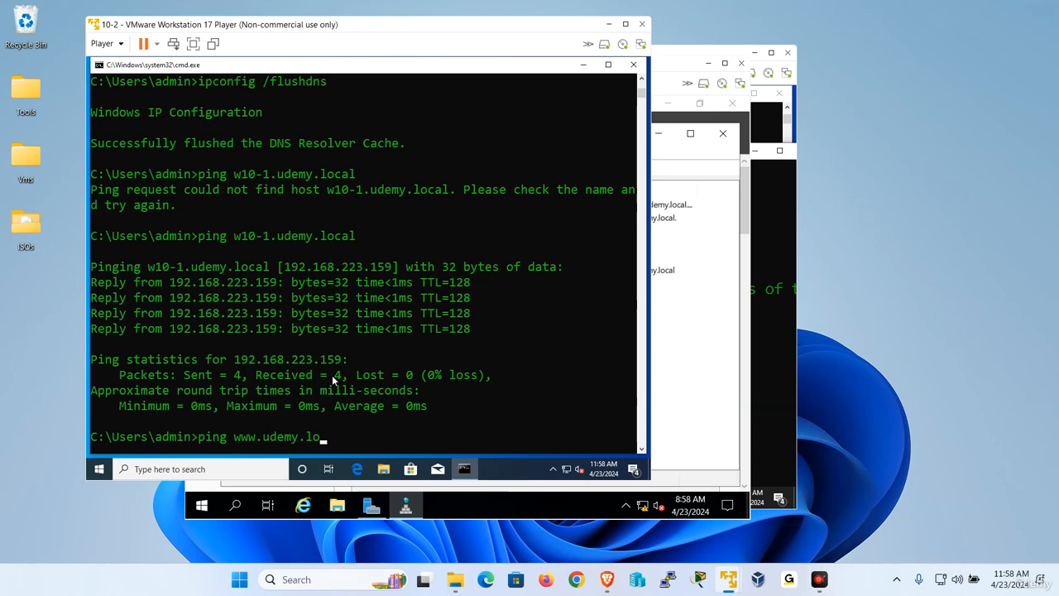
pyautogui.write('cal')
pyautogui.press('Return')
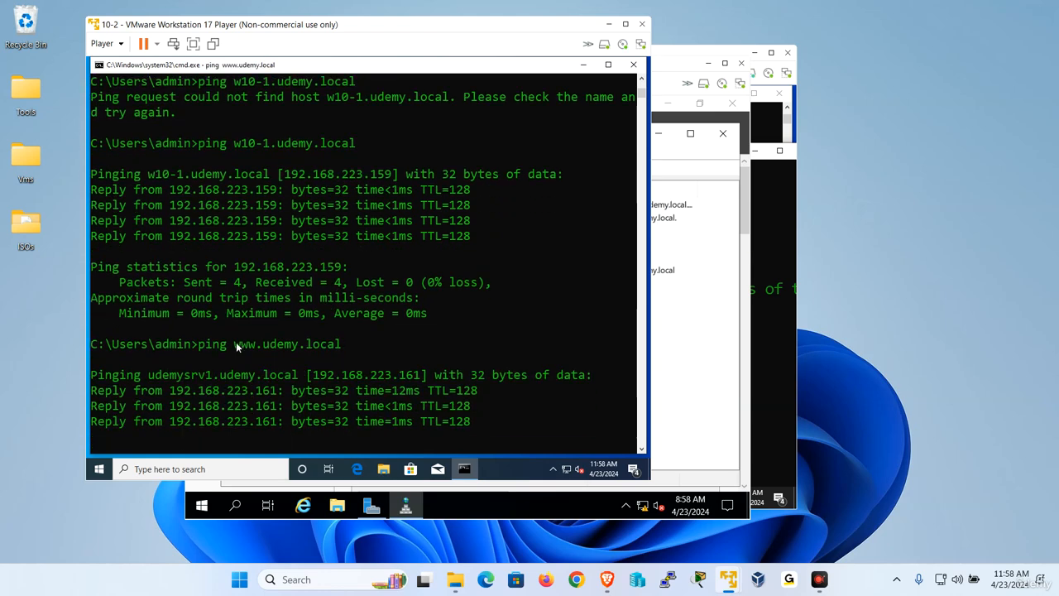
pyautogui.moveTo(355, 236); pyautogui.dragTo(236, 235)
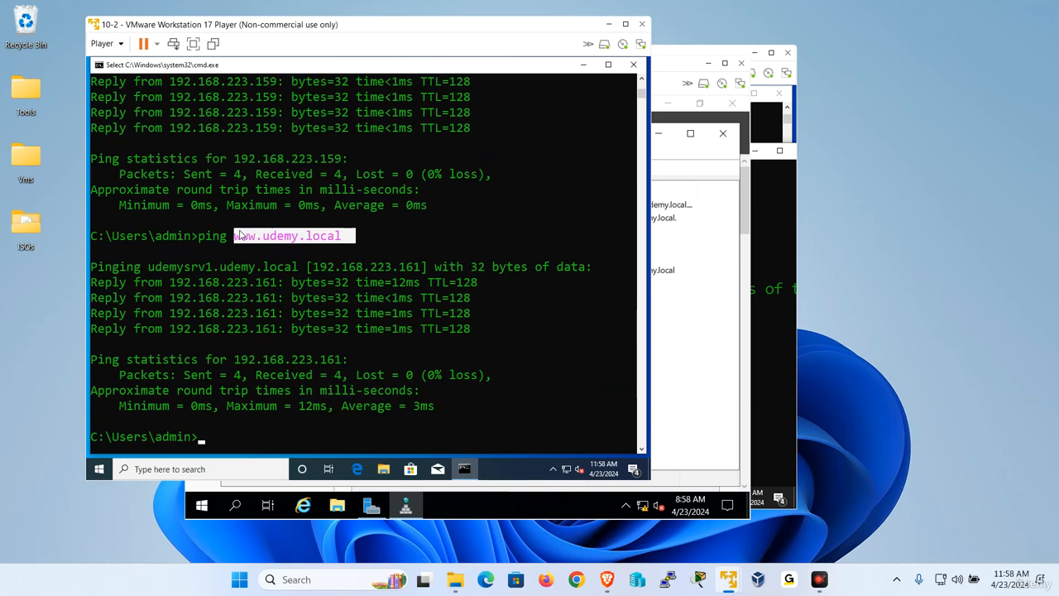
# Return to DNS Manager on the 2019-1 server and refresh the udemy.local forward zone
pyautogui.click(658, 331)
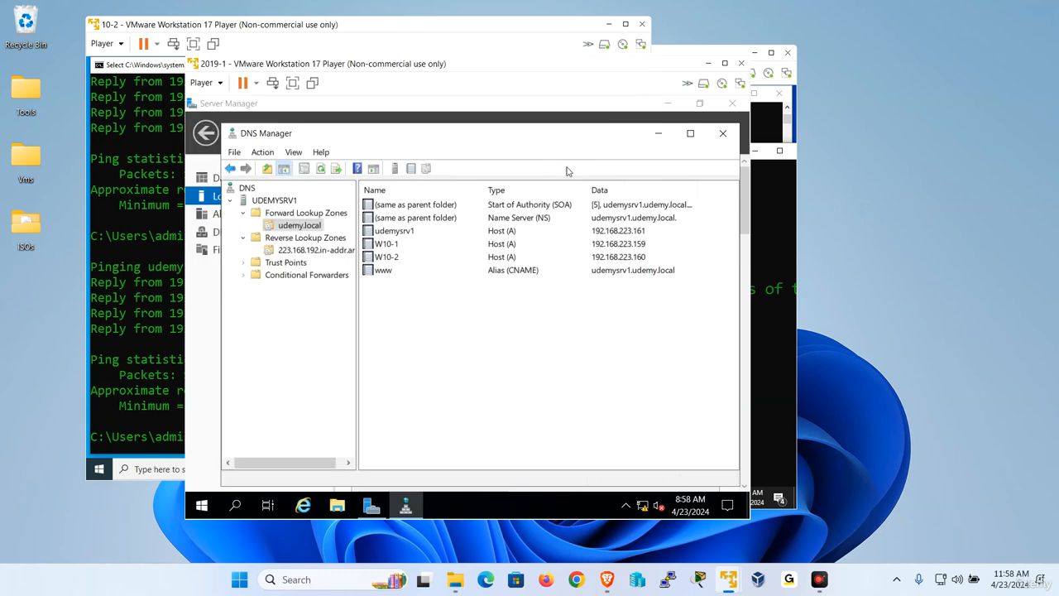
pyautogui.rightClick(461, 330)
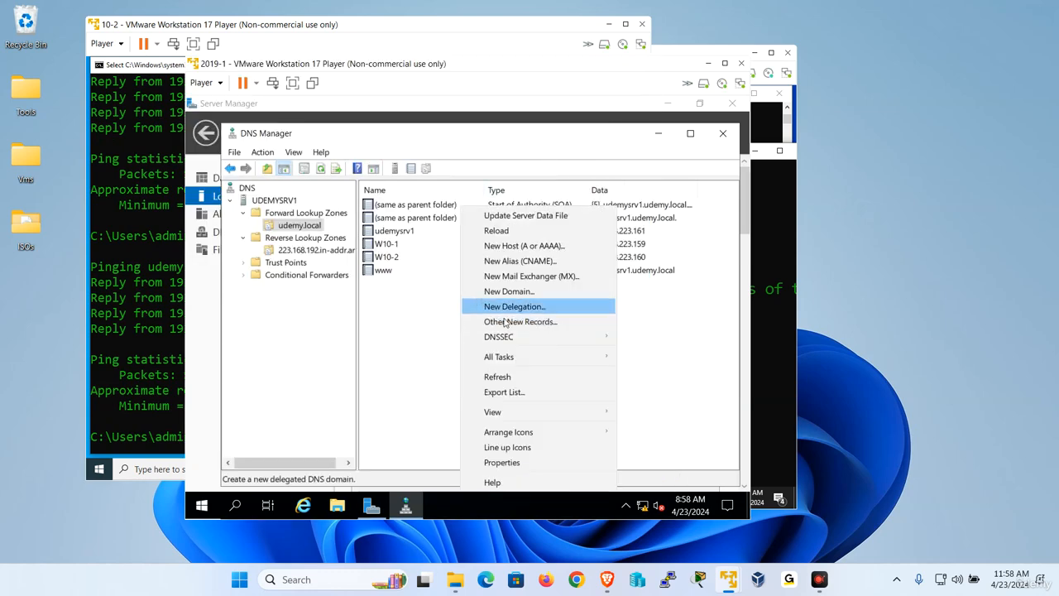
pyautogui.click(510, 379)
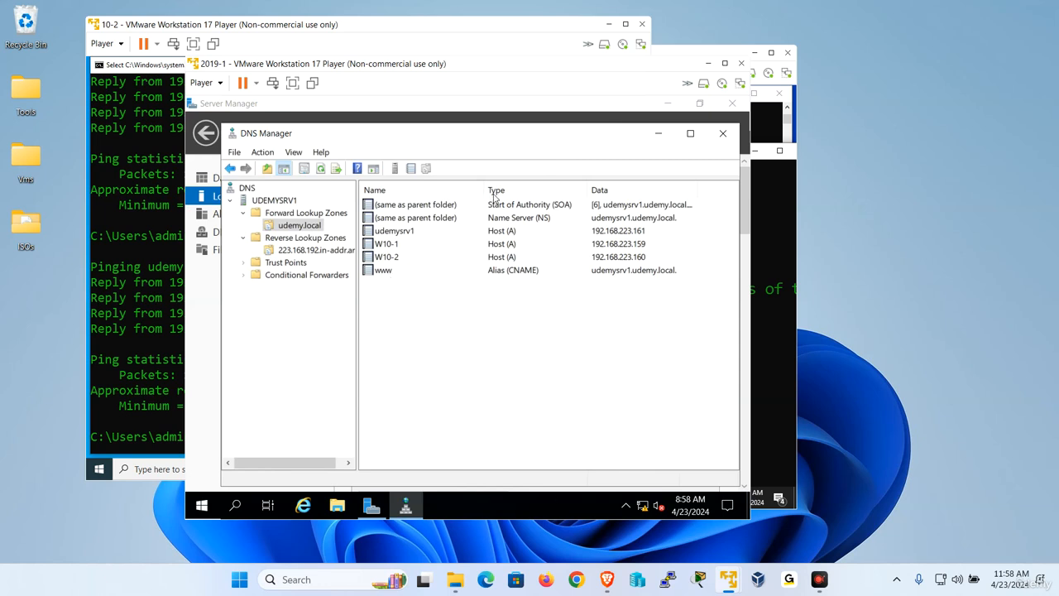
# Create a mail exchanger (MX) record for udemy.local with udemysrv1.udemy.local as the mail server and priority 10
pyautogui.rightClick(464, 317)
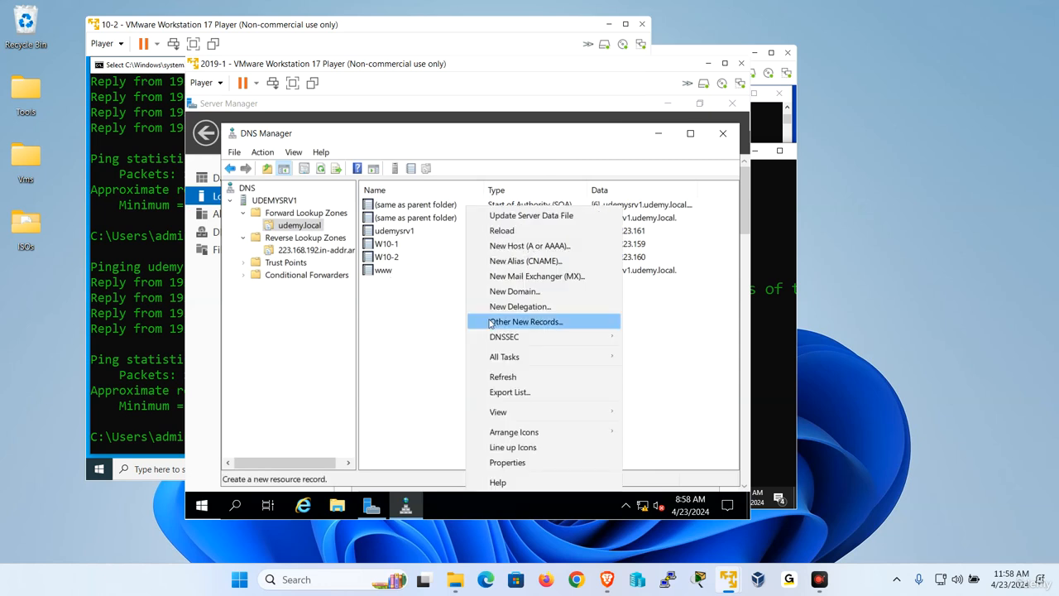
pyautogui.click(548, 279)
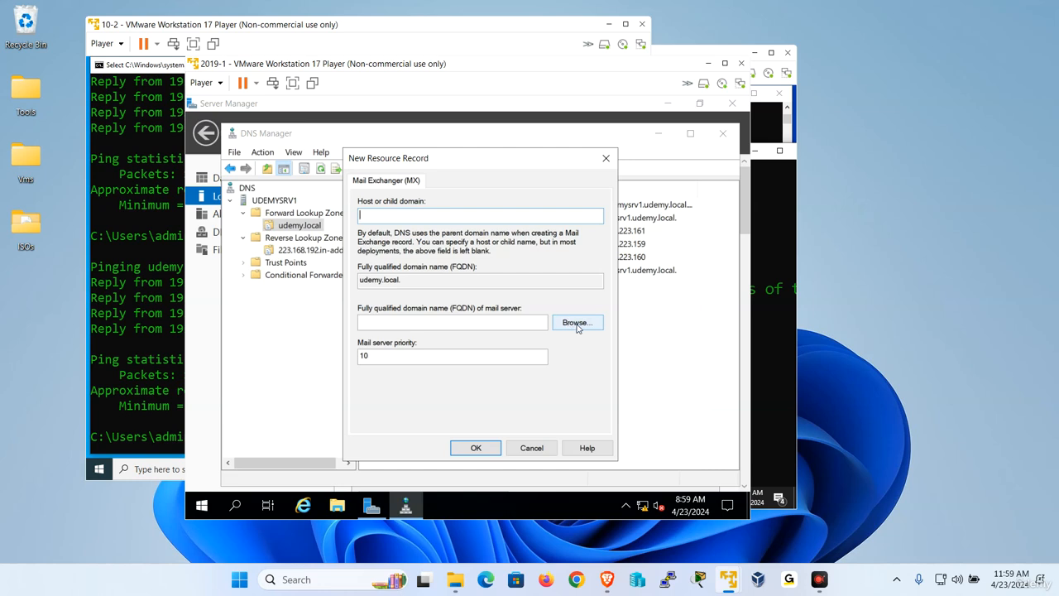
pyautogui.click(577, 325)
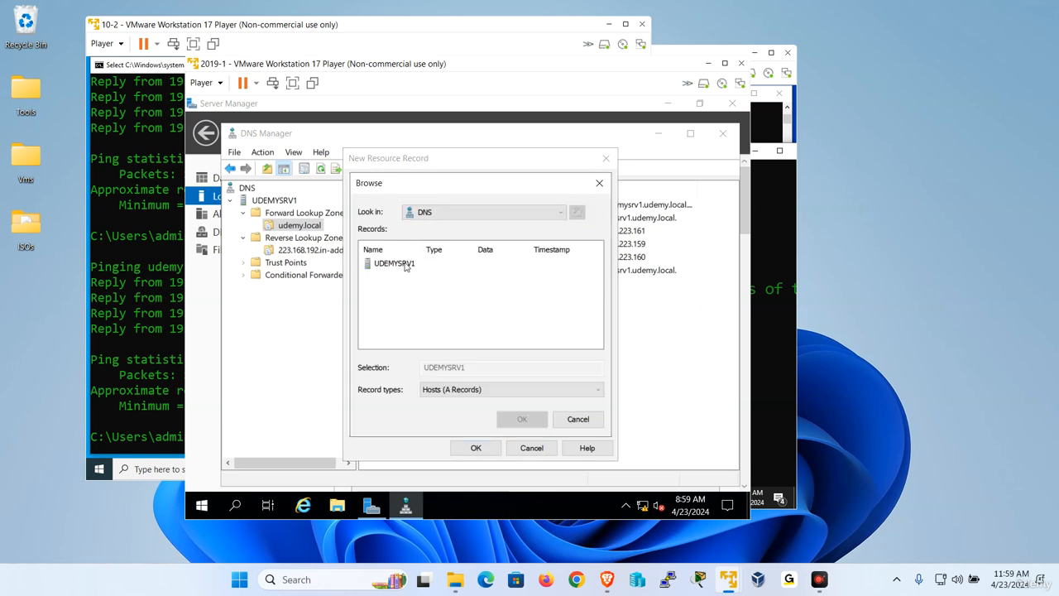
pyautogui.click(396, 264)
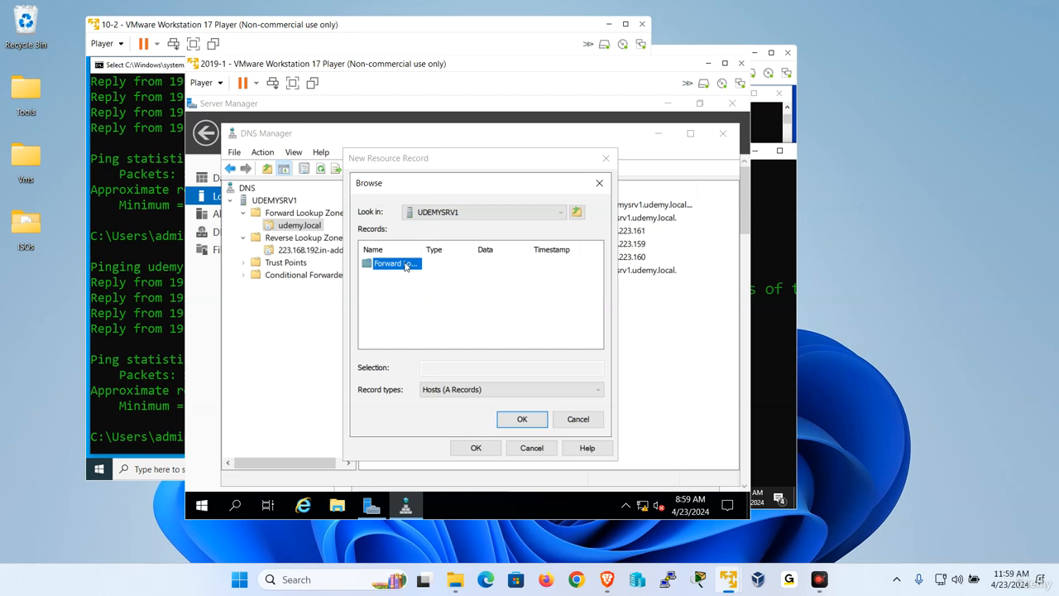
pyautogui.doubleClick(406, 265)
pyautogui.doubleClick(404, 264)
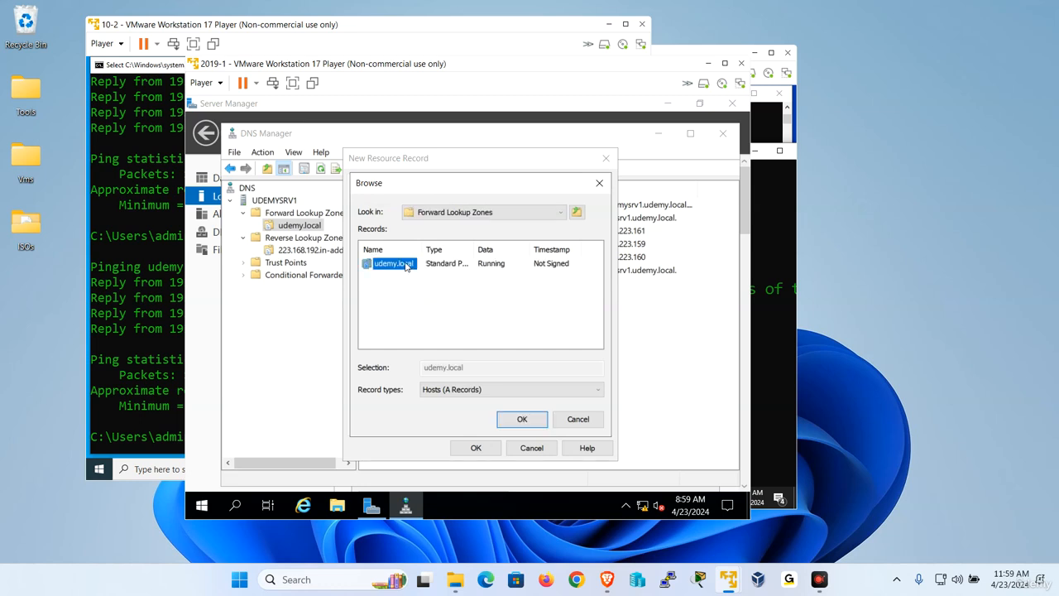
pyautogui.doubleClick(393, 263)
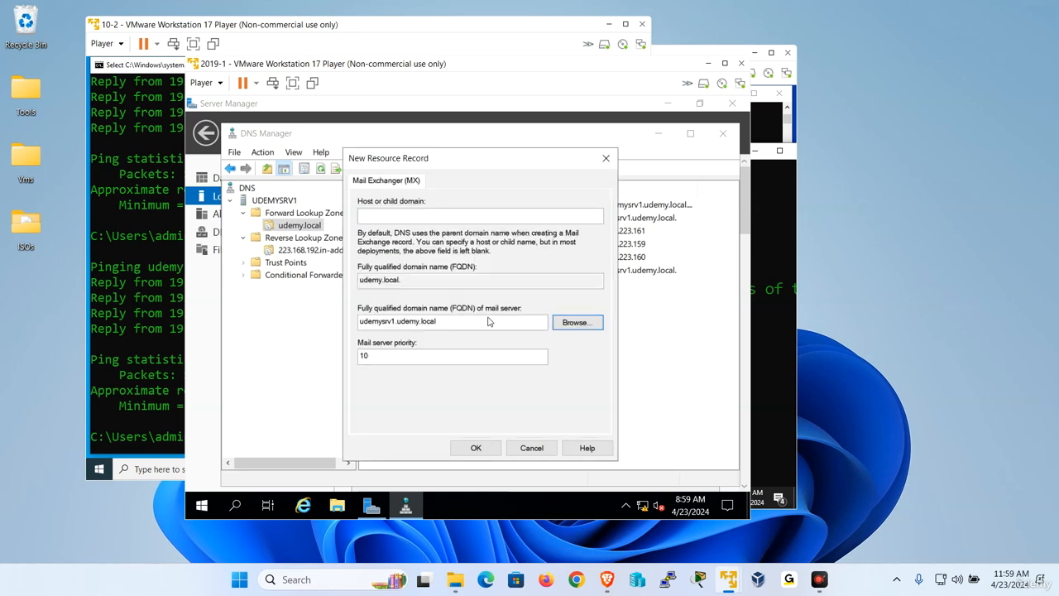
pyautogui.click(485, 447)
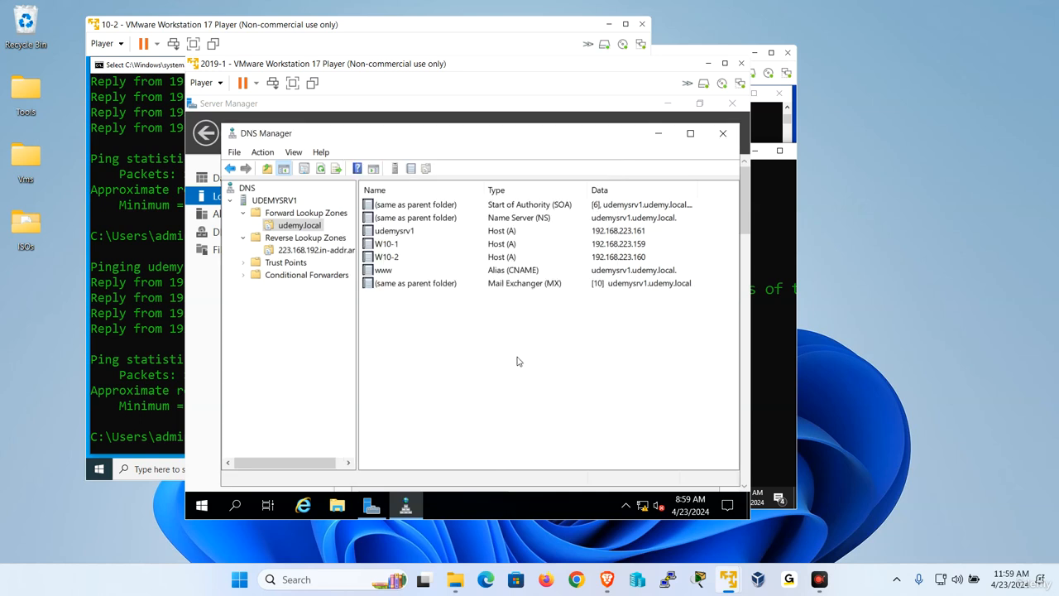
# Refresh the udemy.local forward lookup zone and select its mail exchanger record
pyautogui.rightClick(508, 365)
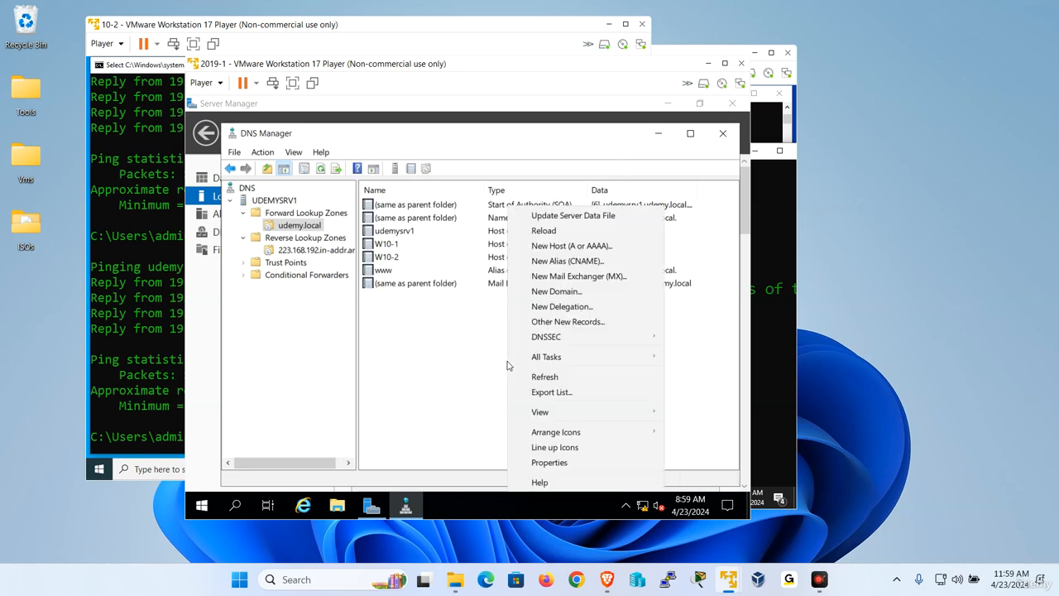
pyautogui.click(545, 377)
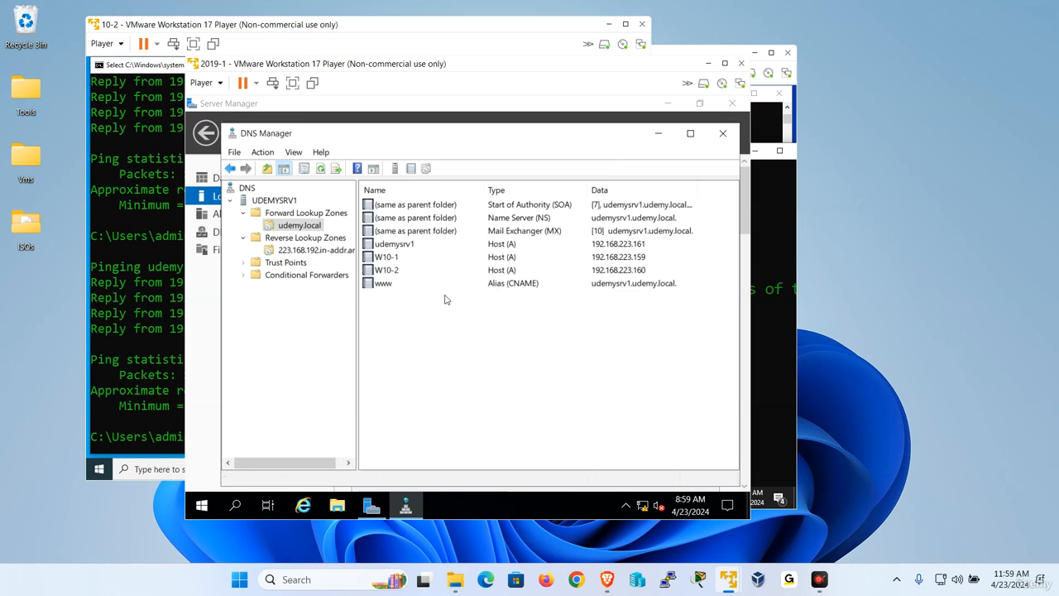
pyautogui.click(513, 233)
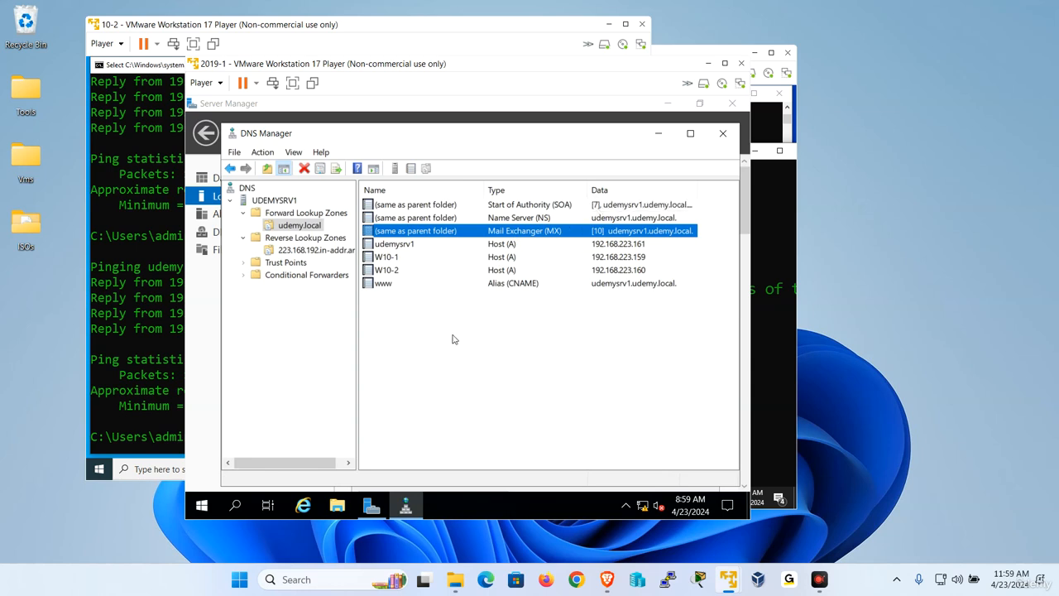
# Open the 223.168.192 reverse lookup zone and refresh its record list
pyautogui.click(281, 250)
pyautogui.rightClick(489, 330)
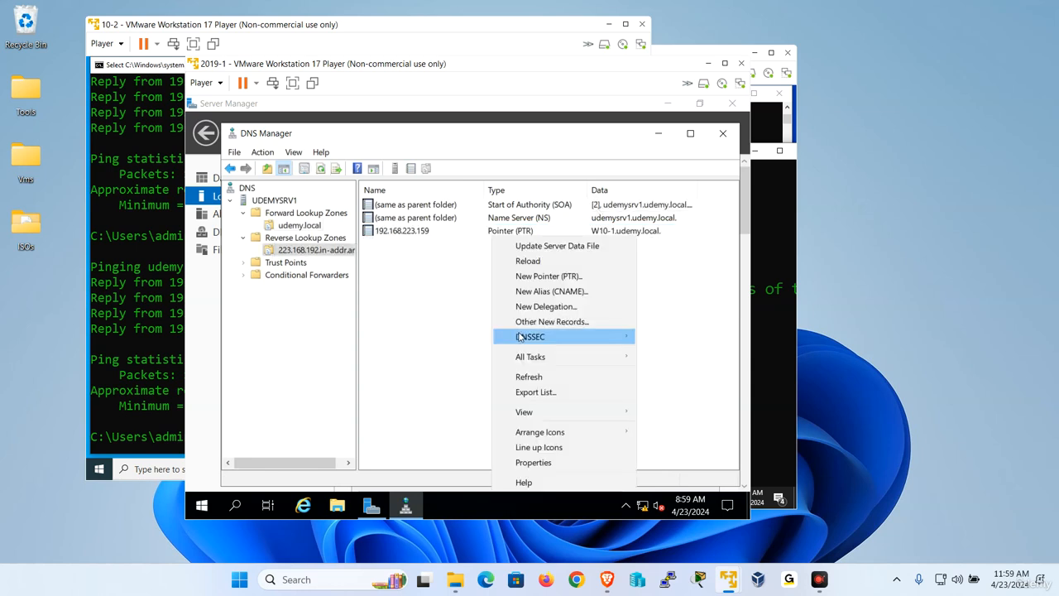
pyautogui.click(542, 375)
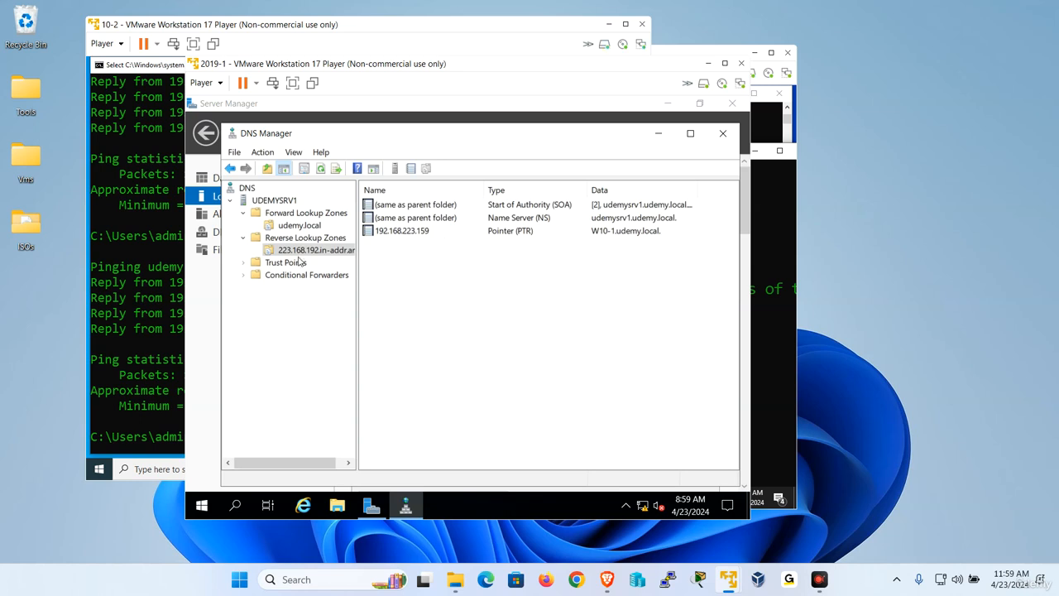
# Restart the DNS Server service on UDEMYSRV1 from DNS Manager
pyautogui.click(302, 226)
pyautogui.rightClick(295, 206)
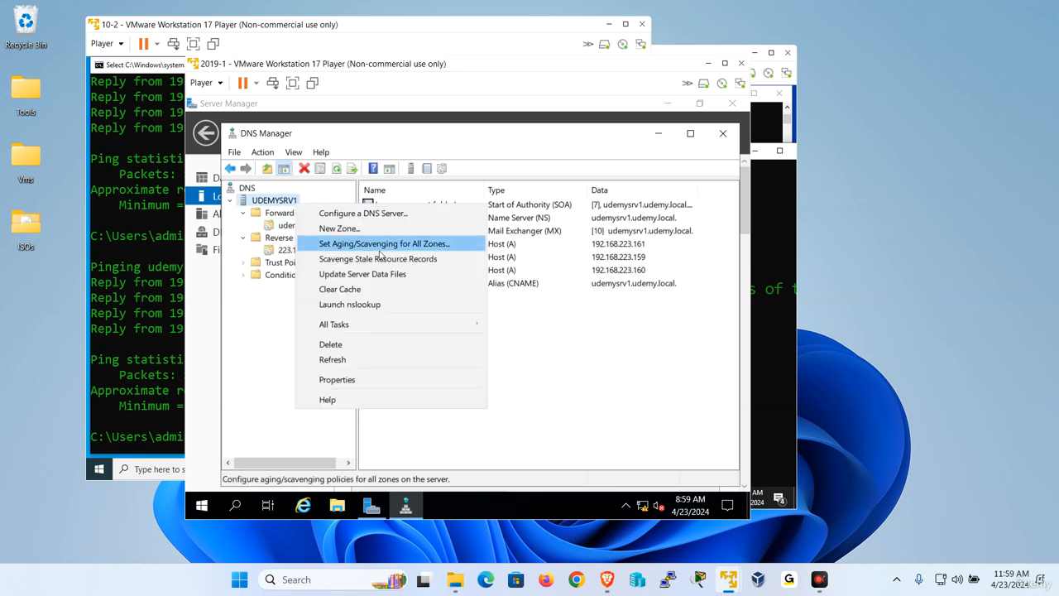
pyautogui.moveTo(392, 326)
pyautogui.click(519, 465)
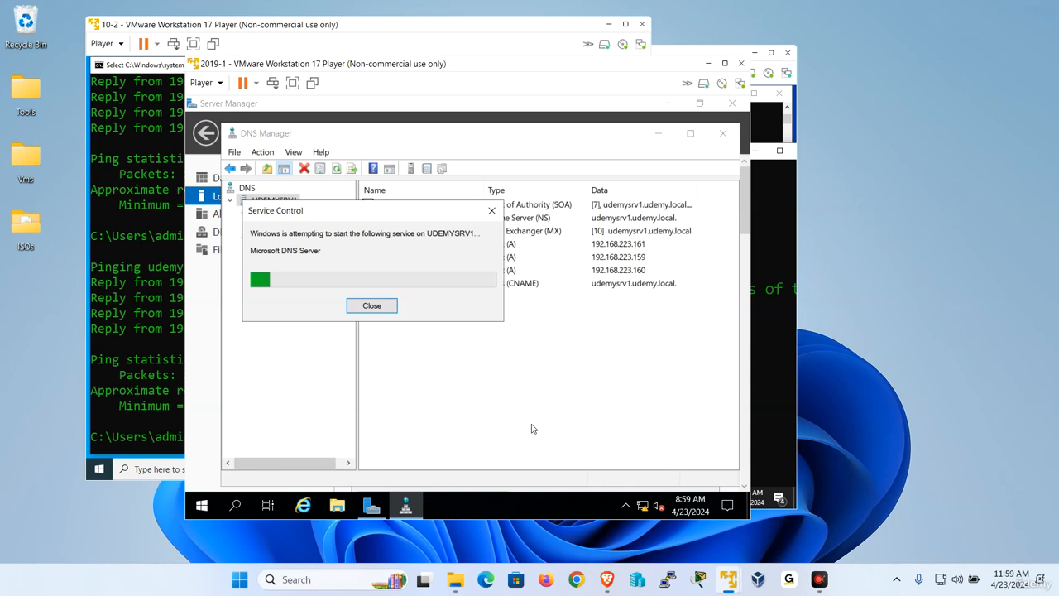
# Reload the view of the 223.168.192 reverse lookup zone to check its records following the service restart
pyautogui.click(327, 250)
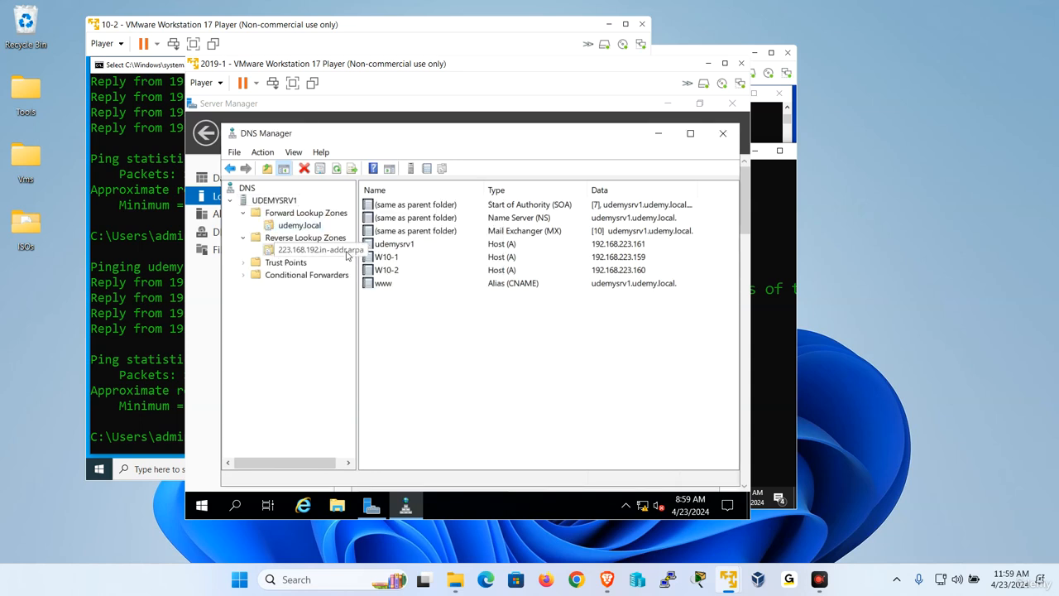
pyautogui.rightClick(459, 302)
pyautogui.click(519, 379)
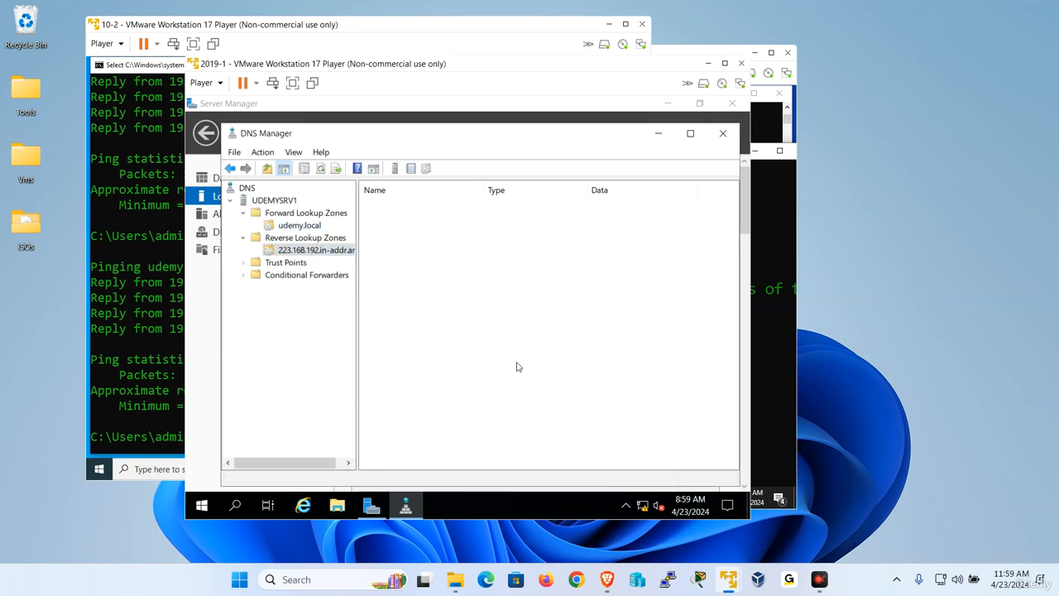
pyautogui.rightClick(487, 285)
pyautogui.click(541, 279)
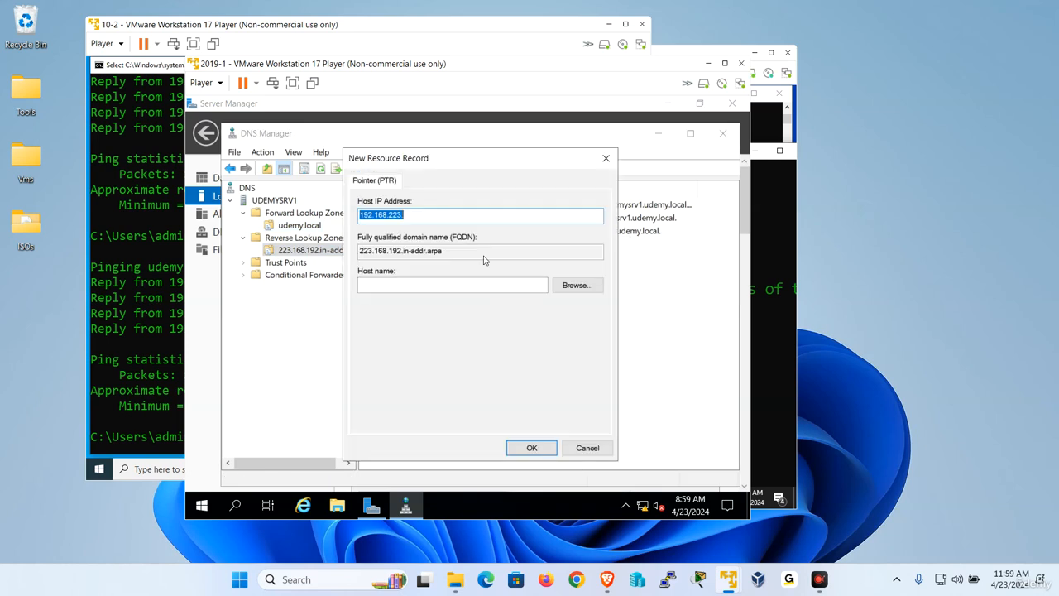
pyautogui.click(592, 451)
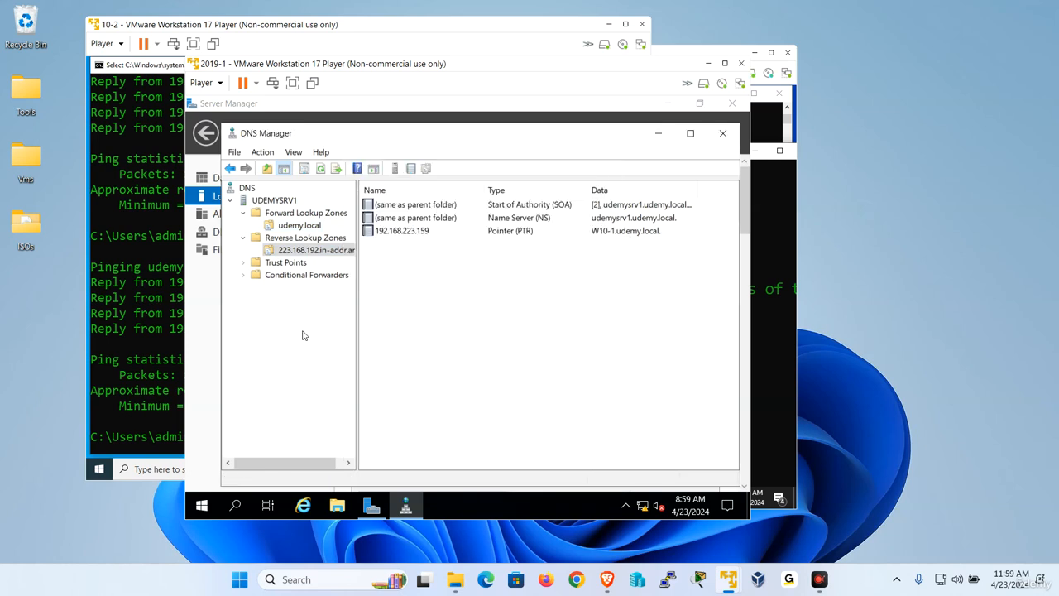
# Return to the udemy.local forward lookup zone to view its records
pyautogui.click(299, 225)
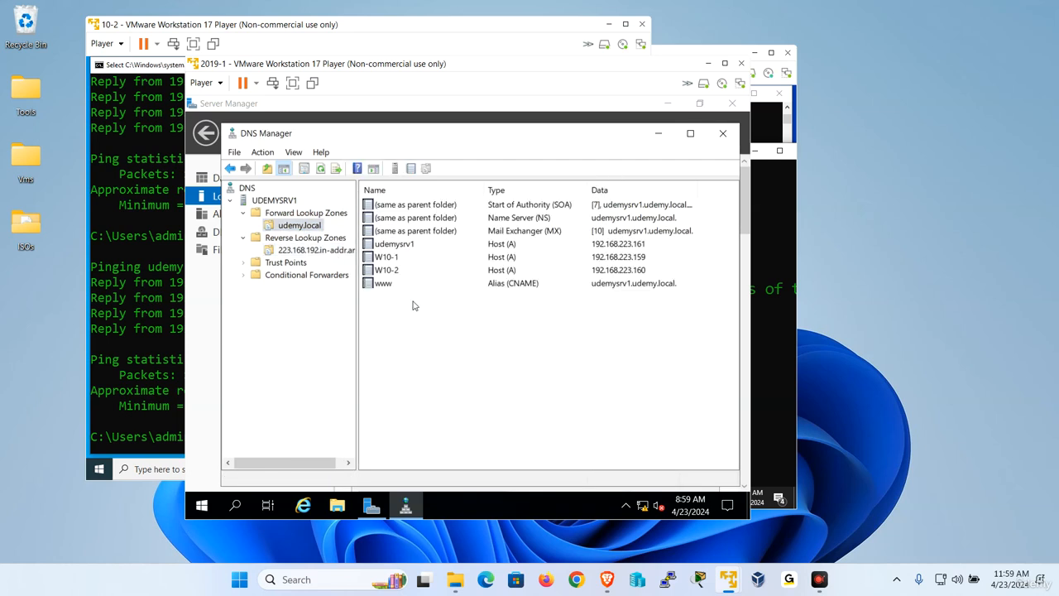